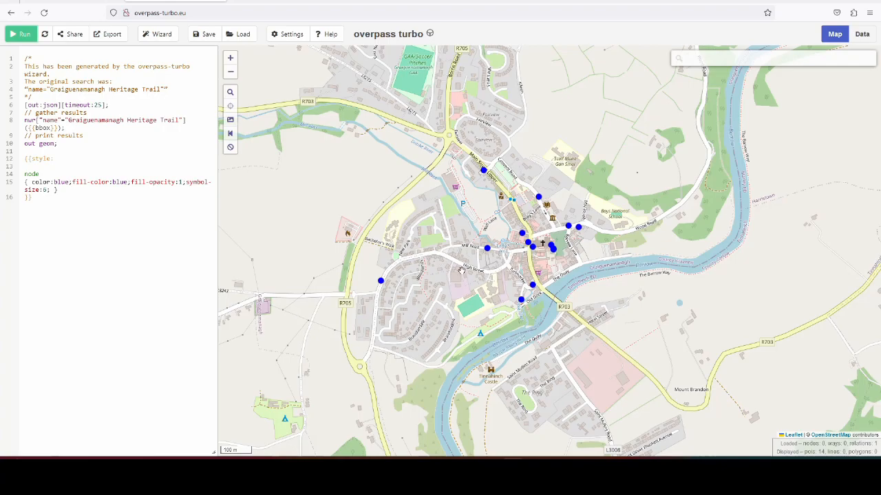
scroll(461, 269, "up", 1)
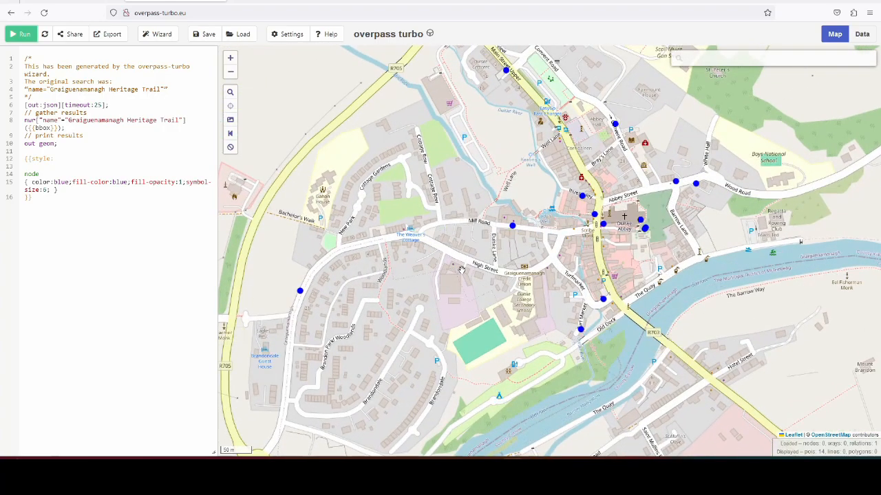
scroll(486, 299, "down", 1)
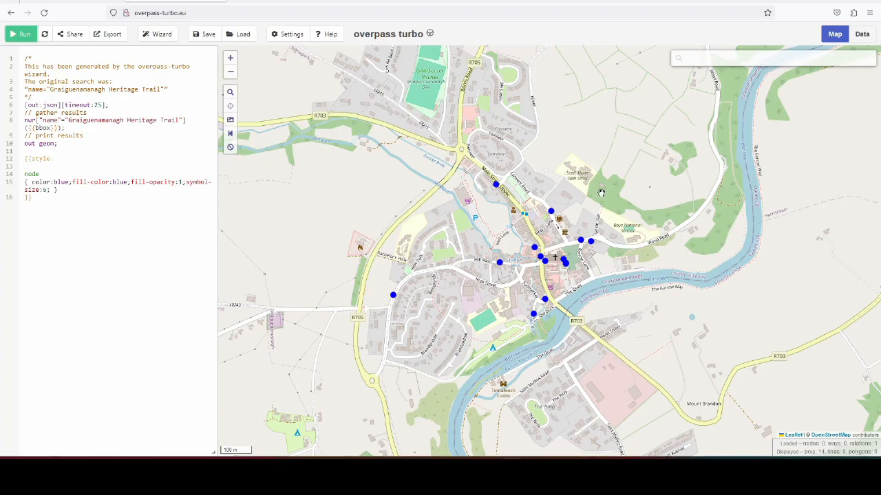
Step: Switch to Wikimedia Commons and review the subcategories and media files of the Graiguenamanagh category
left_click(289, 5)
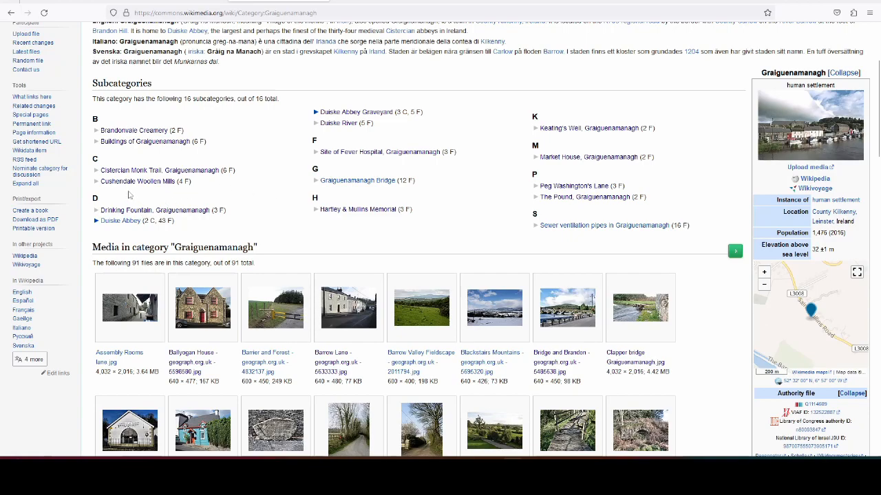
left_click_drag(98, 184, 175, 183)
left_click(267, 181)
scroll(426, 177, "down", 3)
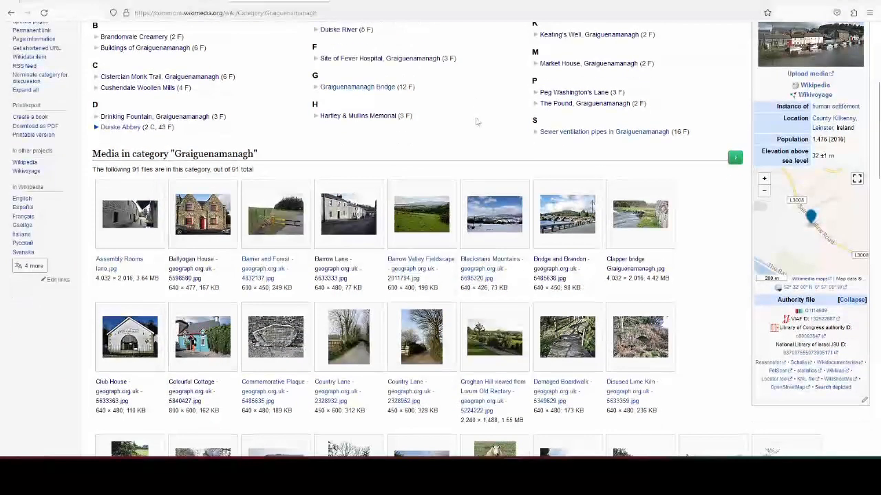
scroll(486, 88, "down", 10)
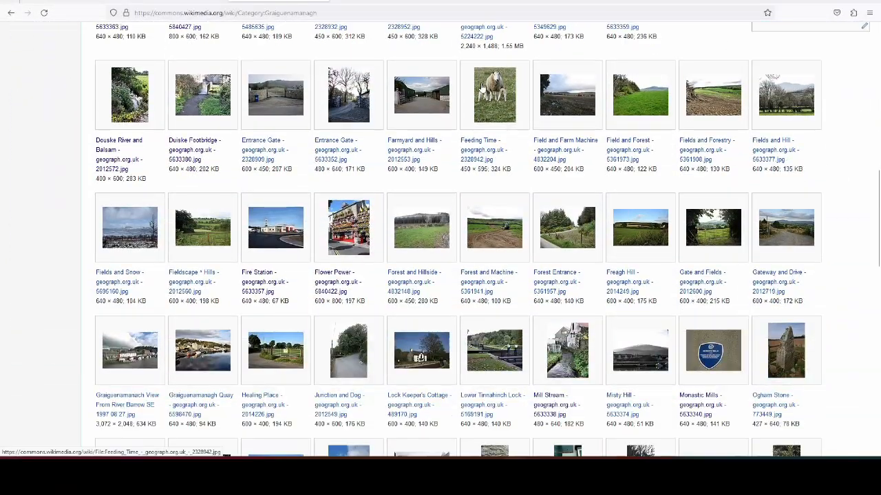
scroll(481, 88, "down", 4)
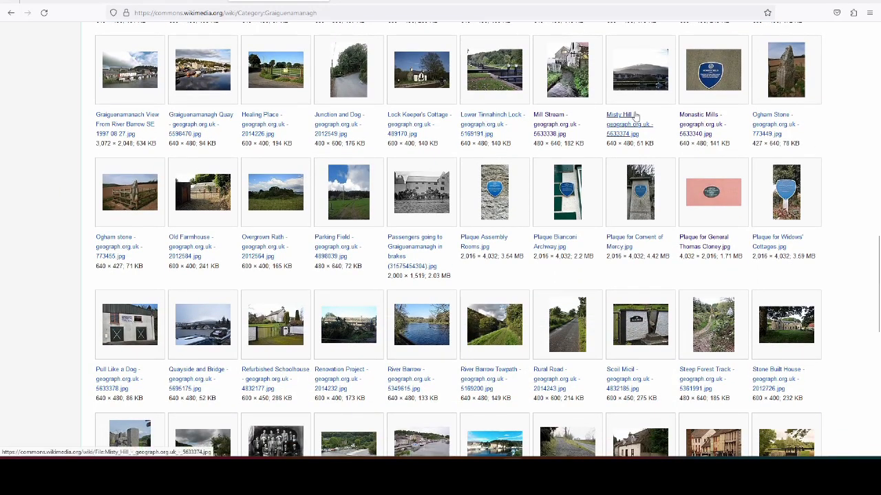
scroll(561, 165, "down", 2)
scroll(562, 165, "down", 6)
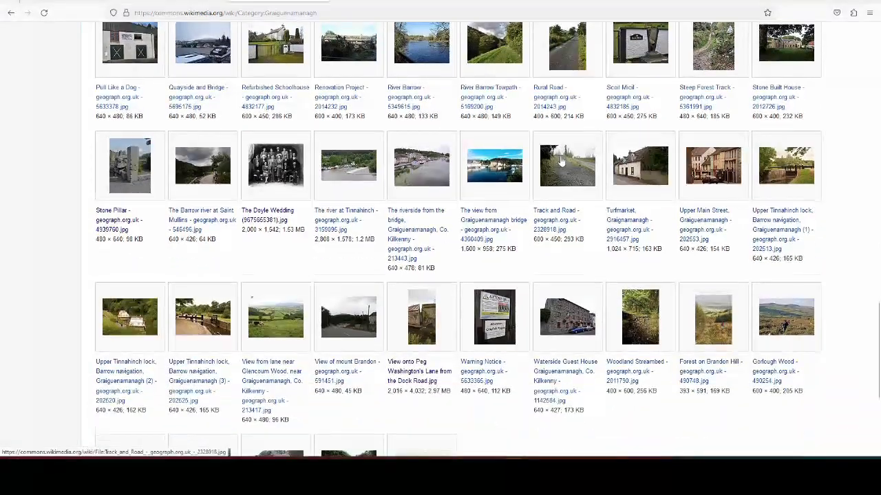
scroll(563, 162, "up", 5)
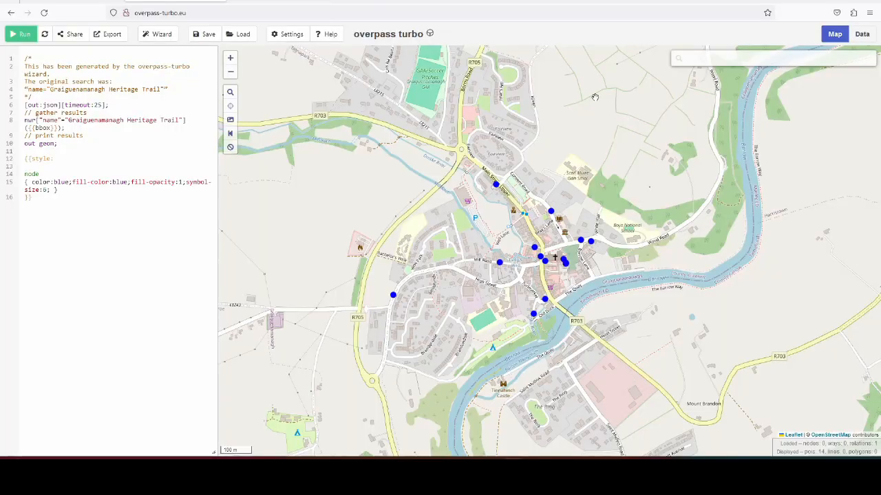
Step: Locate the Assembly Rooms point on the overpass turbo map and open the Commons file "Plaque Assembly Rooms.jpg" in a new tab
scroll(554, 259, "up", 1)
scroll(554, 259, "up", 2)
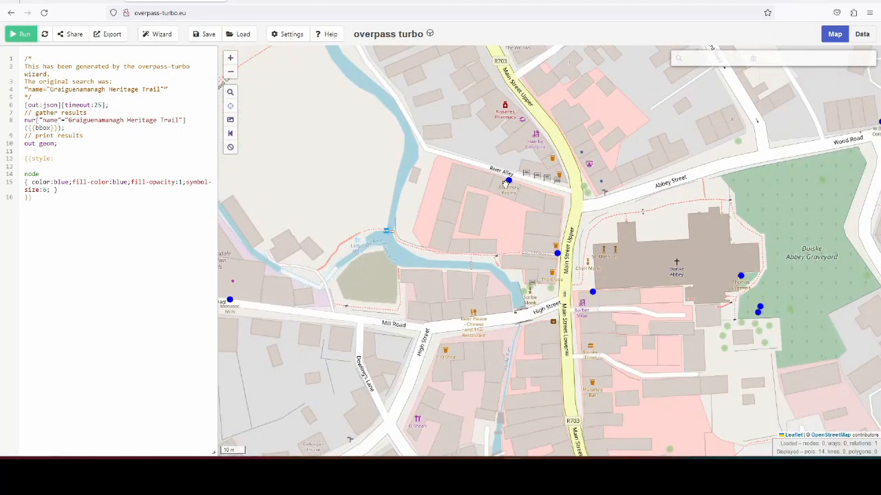
left_click(278, 1)
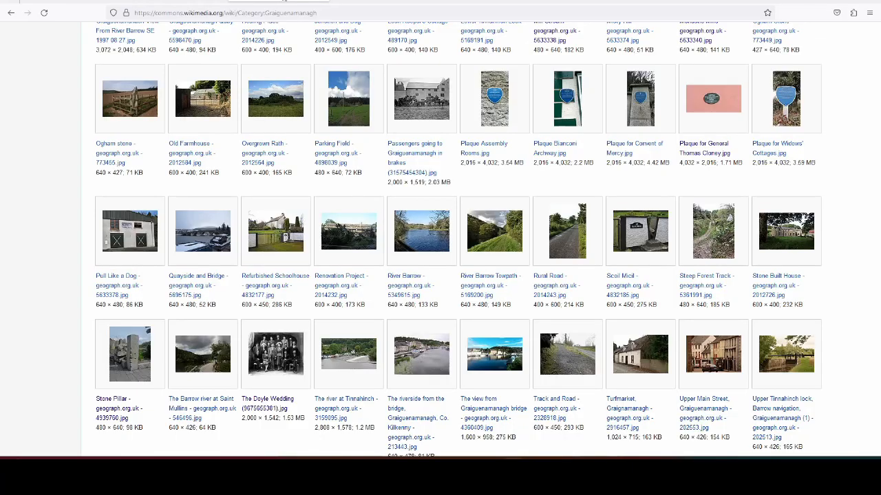
right_click(494, 145)
left_click(527, 152)
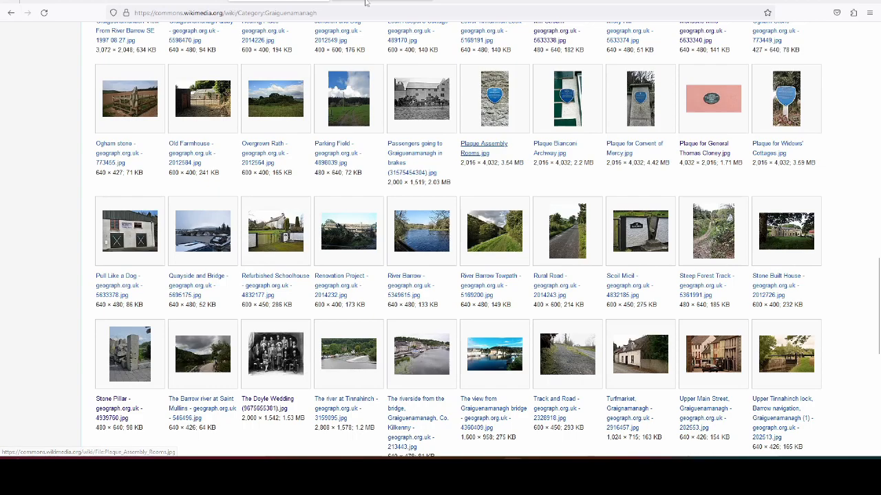
left_click(366, 2)
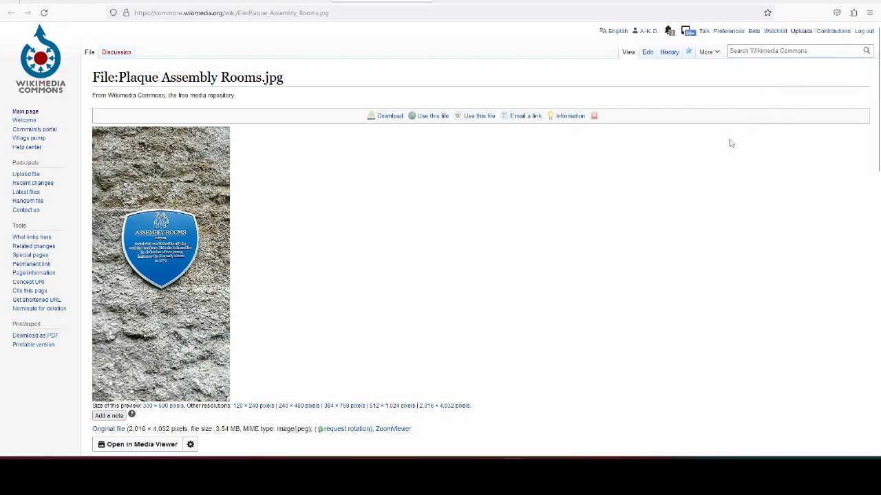
Step: Examine the plaque file's image, description, licensing, file history, metadata and assigned categories
scroll(730, 143, "down", 4)
scroll(676, 175, "down", 3)
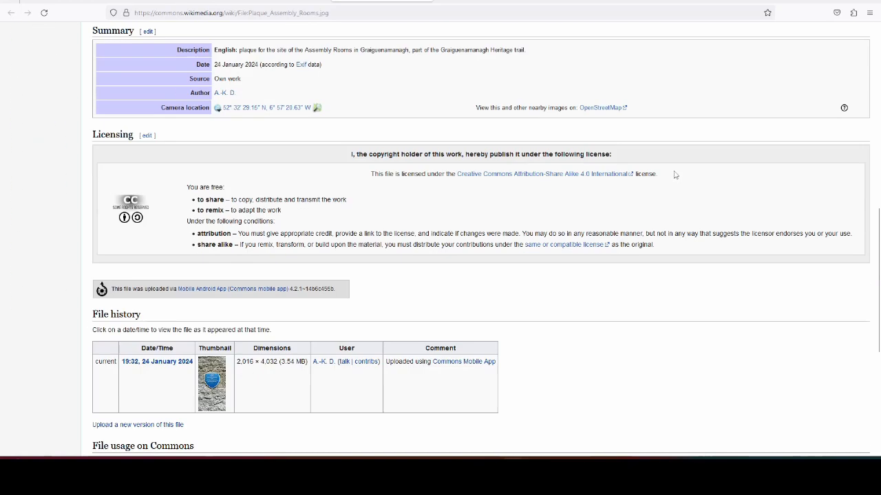
scroll(683, 245, "up", 6)
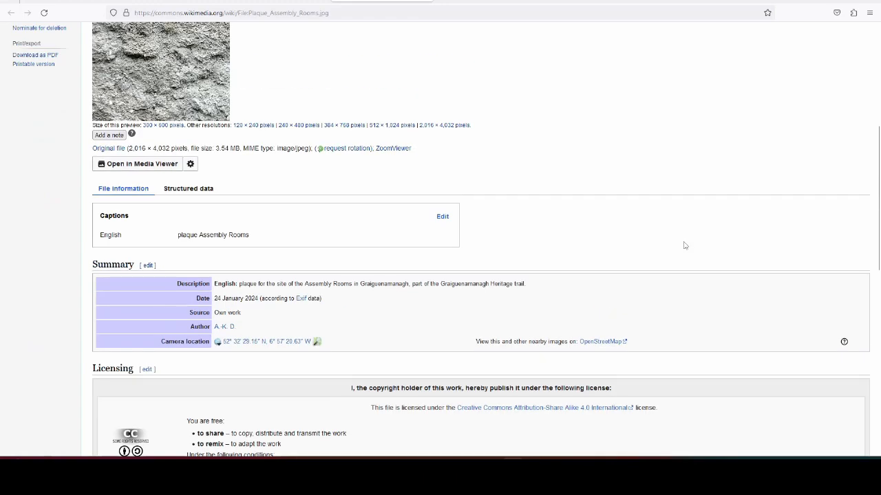
scroll(685, 246, "up", 1)
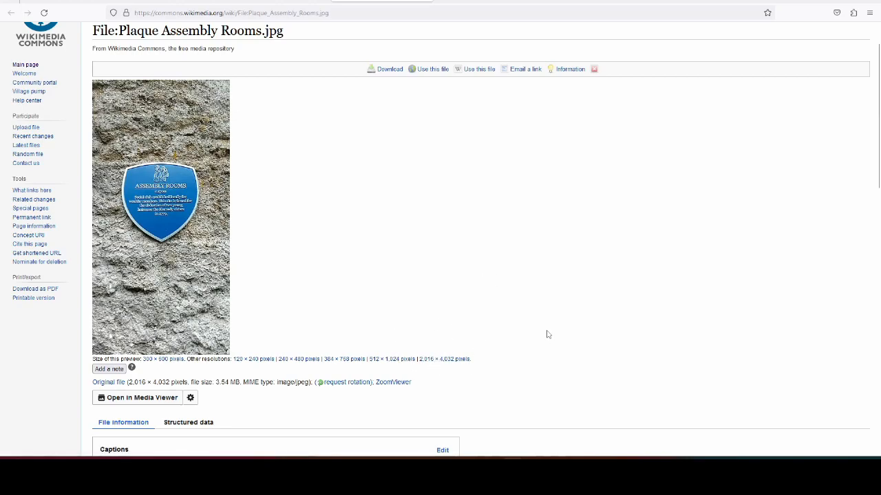
scroll(582, 241, "down", 3)
scroll(582, 242, "down", 3)
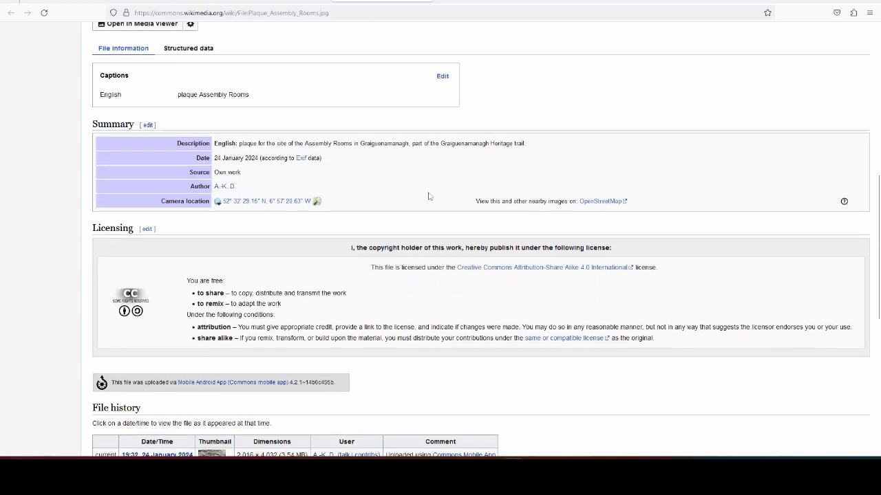
left_click_drag(238, 144, 539, 142)
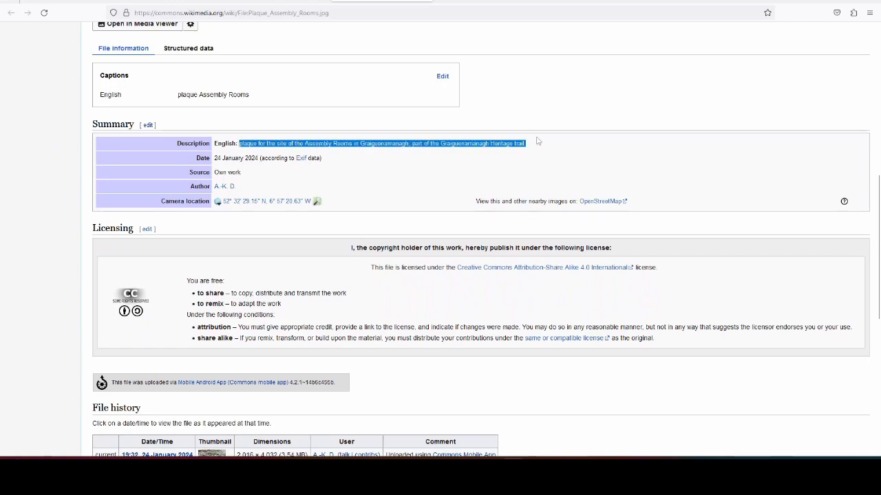
left_click(536, 144)
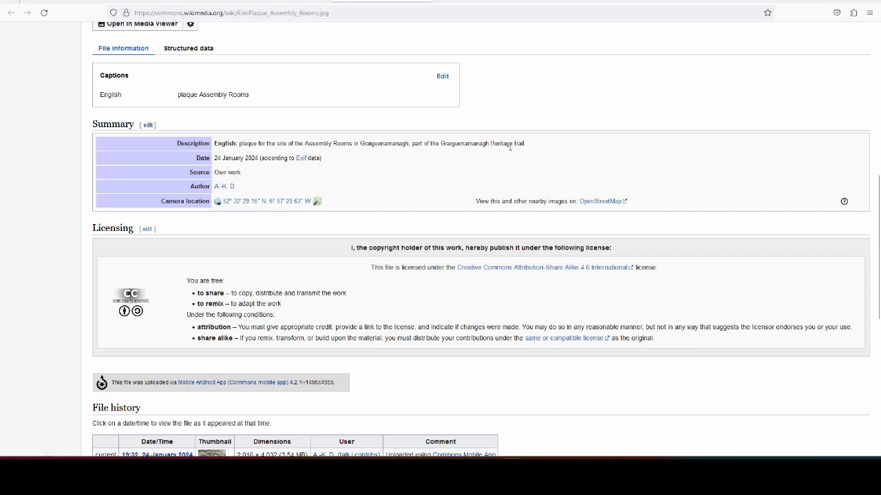
scroll(493, 181, "down", 3)
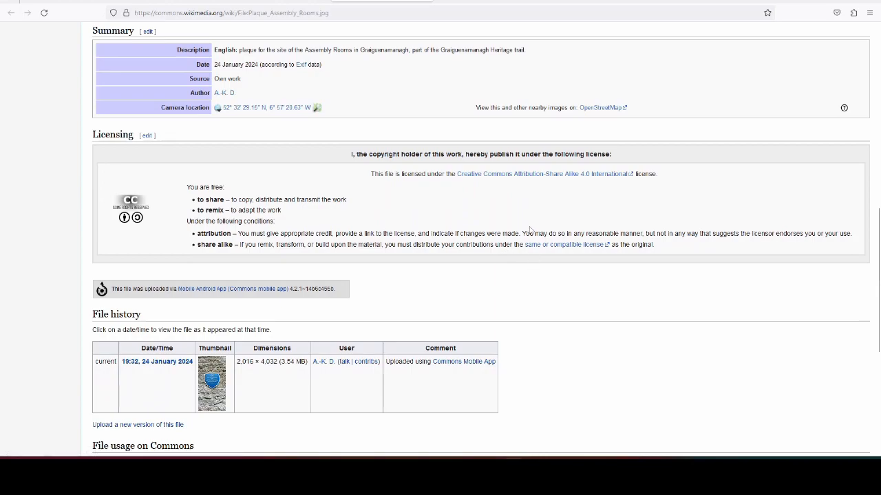
scroll(530, 232, "down", 5)
scroll(588, 211, "down", 1)
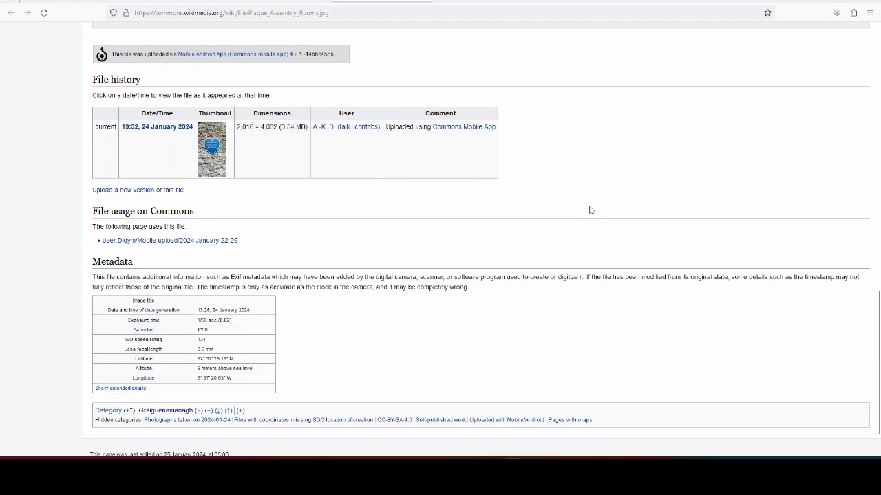
scroll(589, 211, "down", 1)
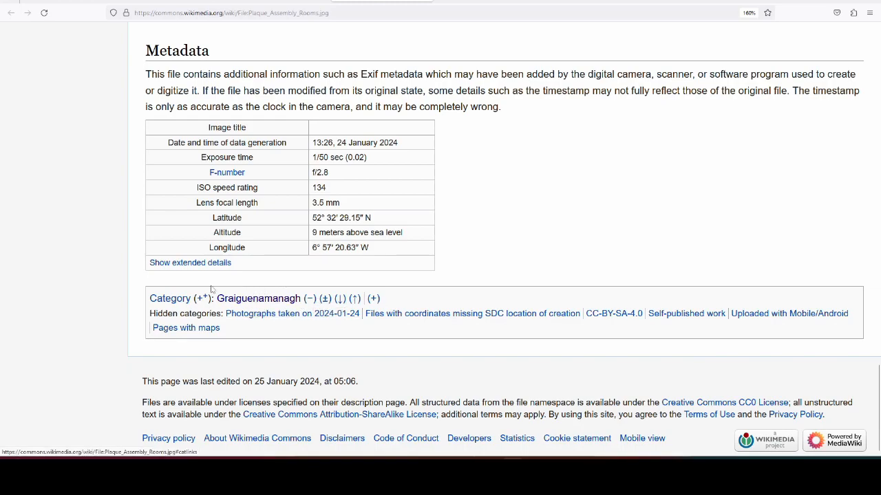
Step: Change the plaque file's category from Graiguenamanagh to "Graiguenamanagh Heritage Trail"
left_click_drag(216, 298, 301, 297)
key("ctrl+c")
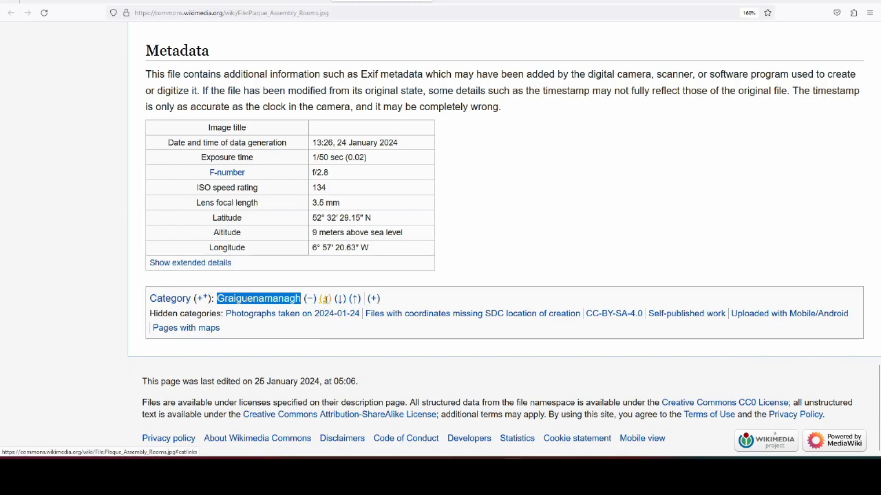
left_click(325, 300)
left_click_drag(328, 303, 259, 300)
left_click(259, 300)
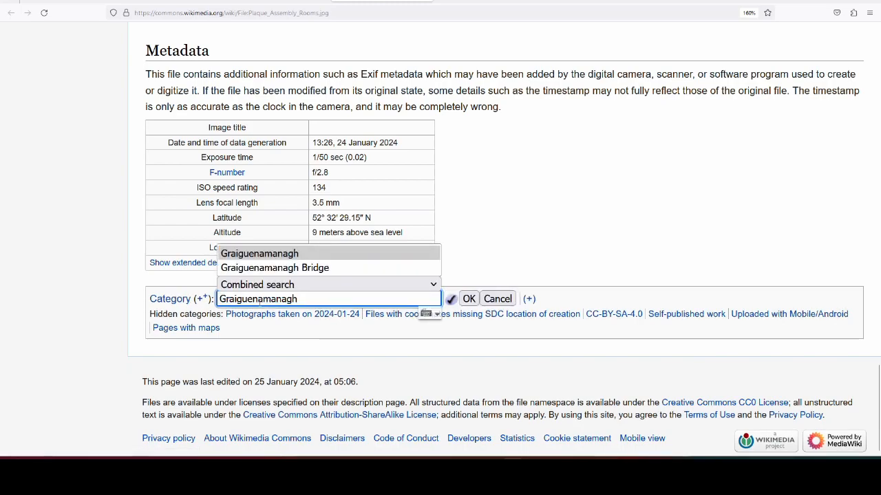
type("H")
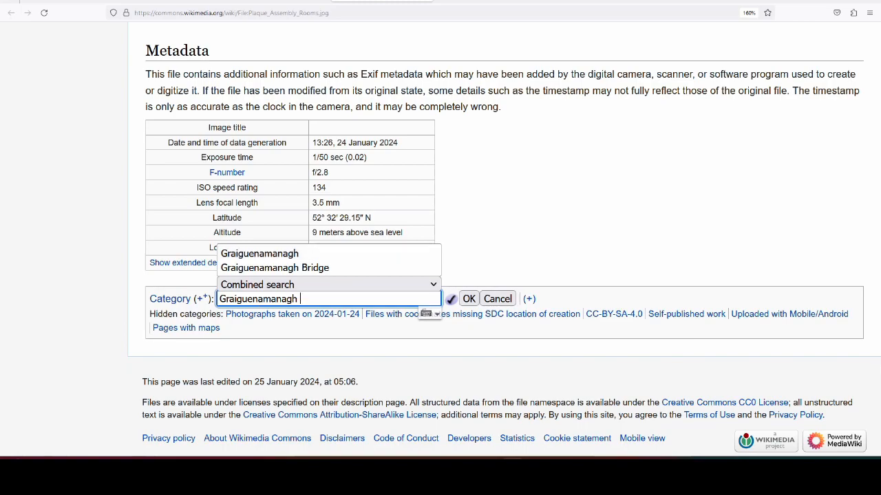
type("Heritage ")
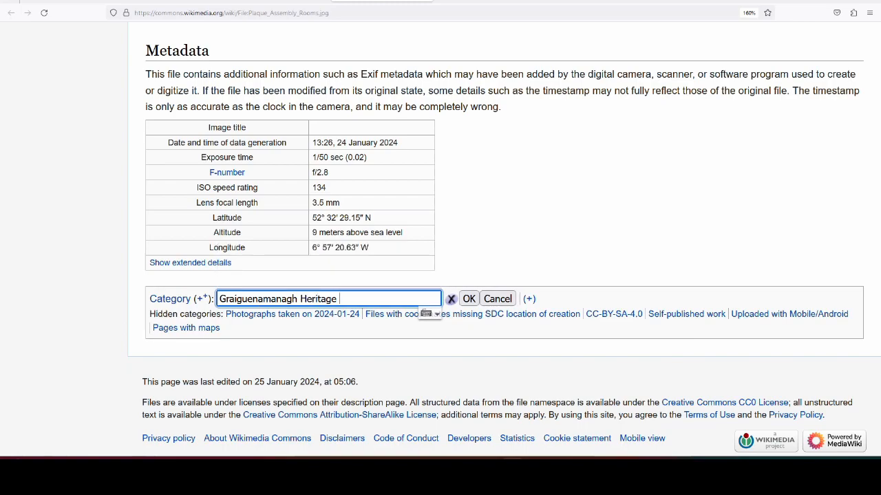
type("Trail")
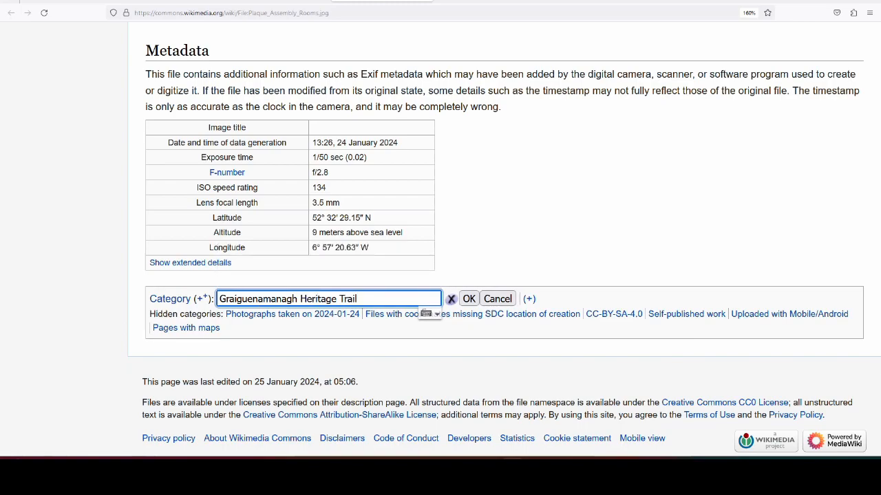
left_click(470, 300)
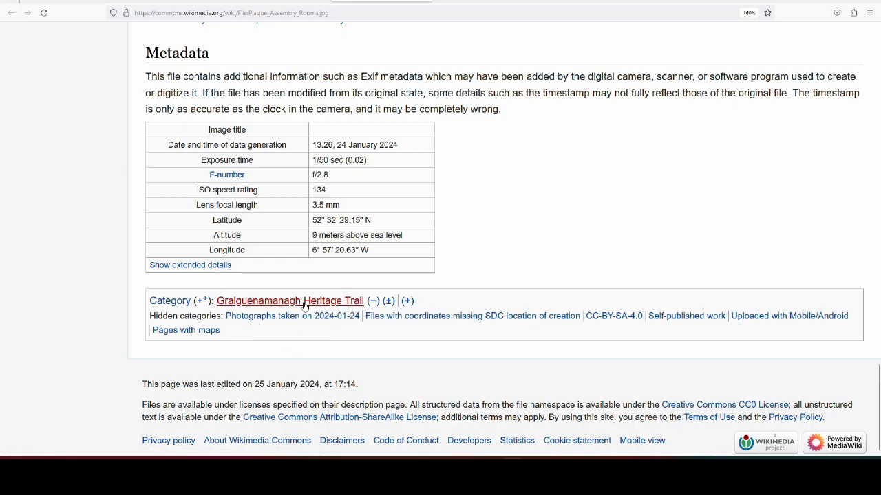
Step: Open the creation page for the Graiguenamanagh Heritage Trail category and check its media preview and editing area
left_click(304, 306)
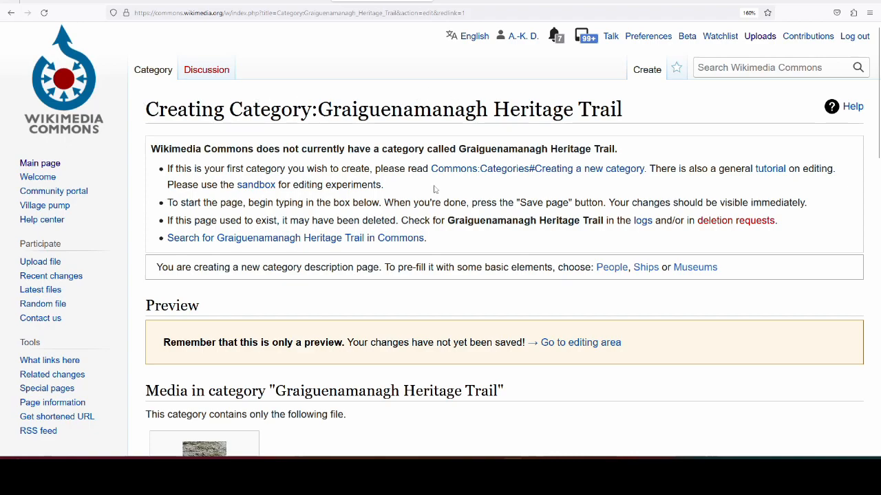
scroll(570, 180, "down", 2)
scroll(570, 180, "down", 5)
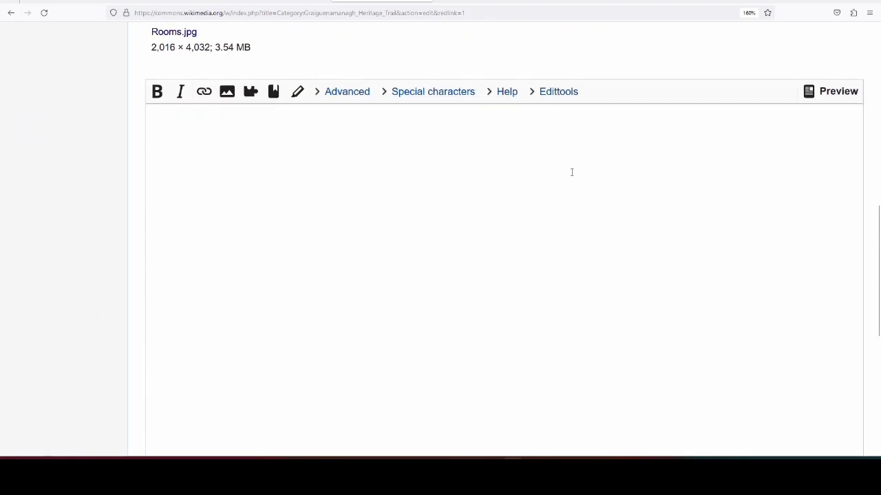
scroll(570, 171, "up", 3)
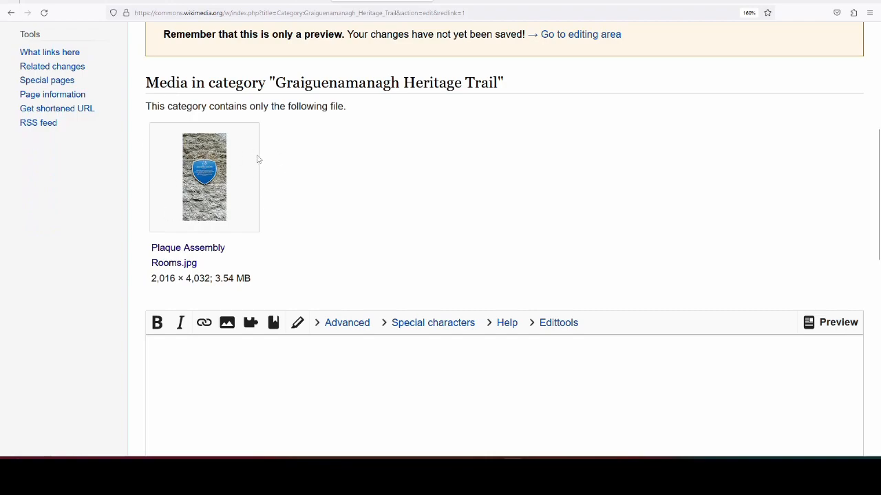
scroll(454, 171, "down", 4)
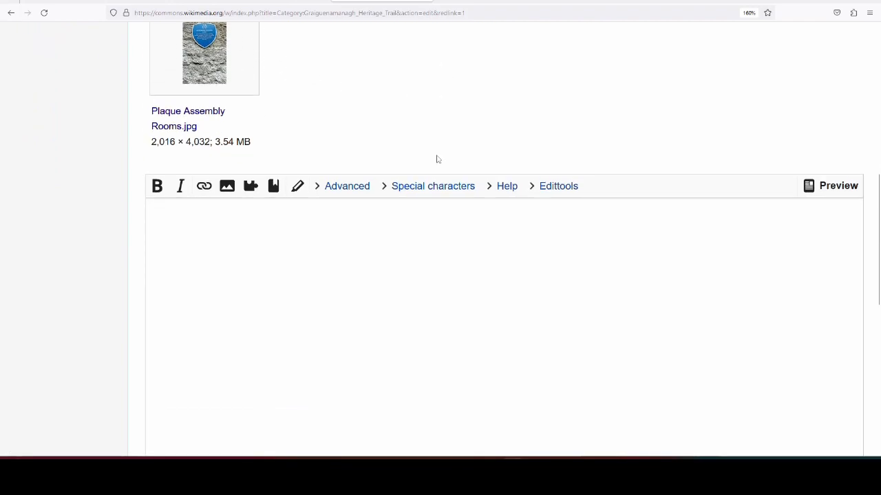
scroll(398, 200, "up", 1)
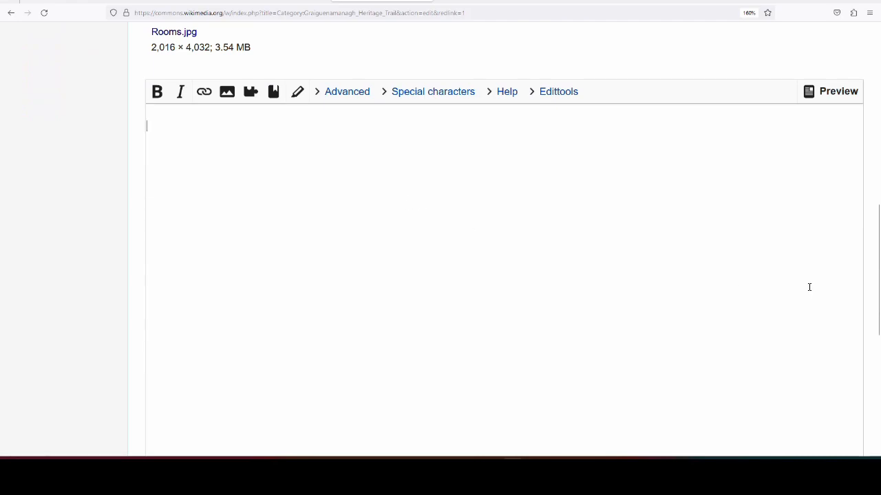
Step: Insert the parent category link [[Category:Graiguenamanagh]] into the new category's page text and add a blank line above it
scroll(808, 284, "down", 2)
scroll(692, 277, "up", 3)
scroll(609, 236, "down", 1)
scroll(609, 236, "down", 3)
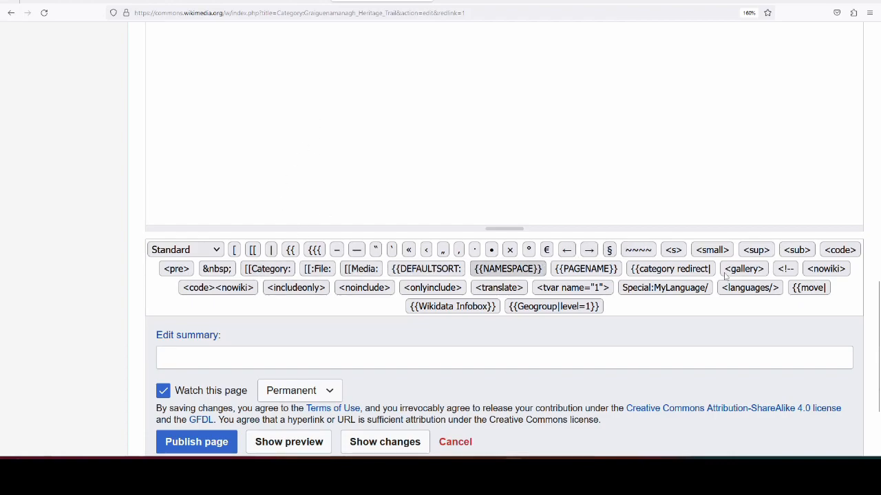
left_click(274, 269)
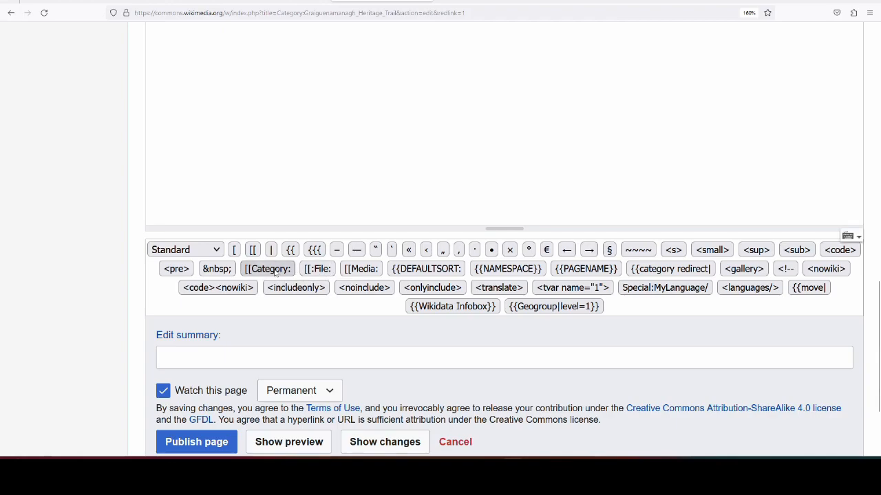
scroll(303, 245, "up", 5)
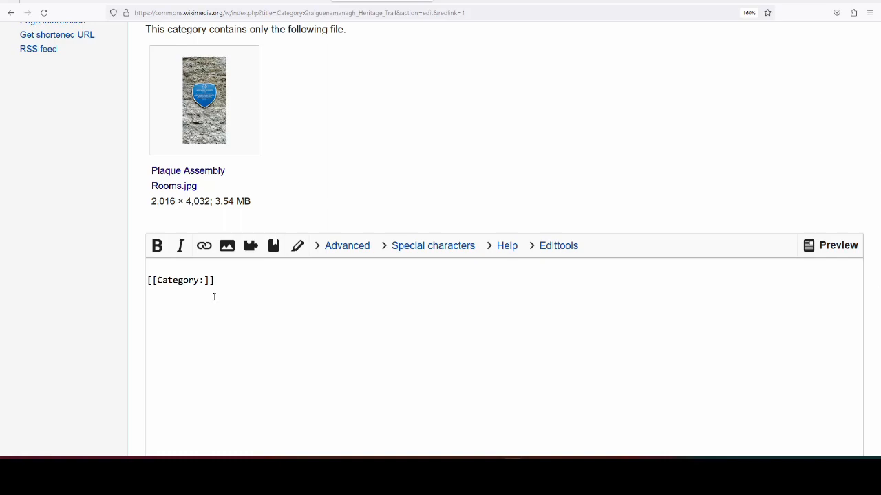
key("ctrl+v")
left_click(228, 262)
key("Return")
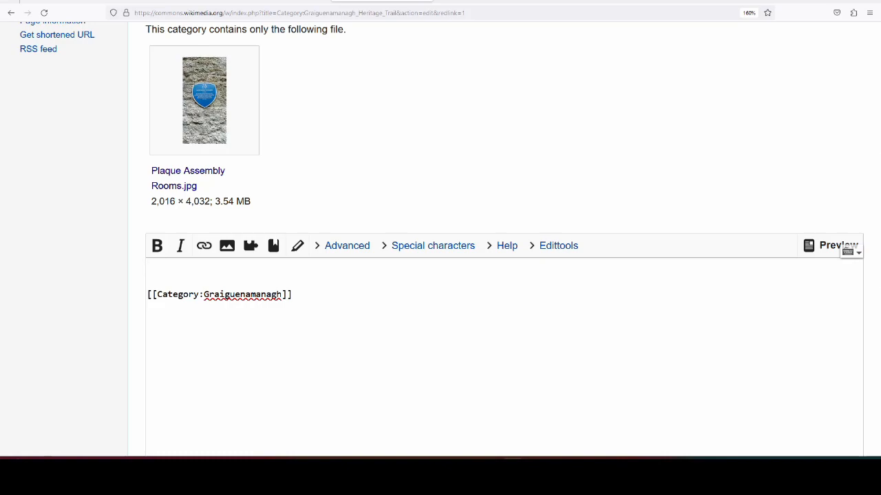
Step: Add the {{GeoGroup}} template above the category link in the new category's page text
type("{{GeoGroup}}")
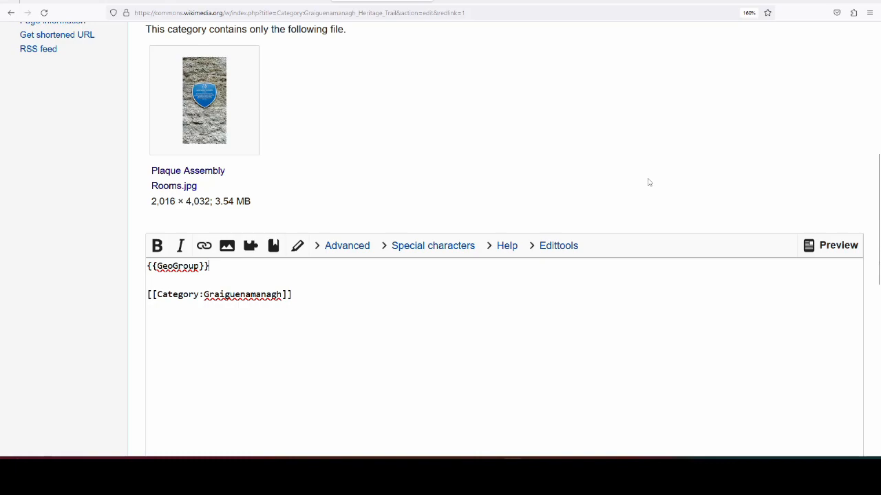
Step: Try adding a second parent category link, [[Category:Heritage trails in Ireland]], after the Graiguenamanagh link, and preview the page's categories
scroll(386, 169, "down", 3)
left_click(353, 64)
left_click(273, 425)
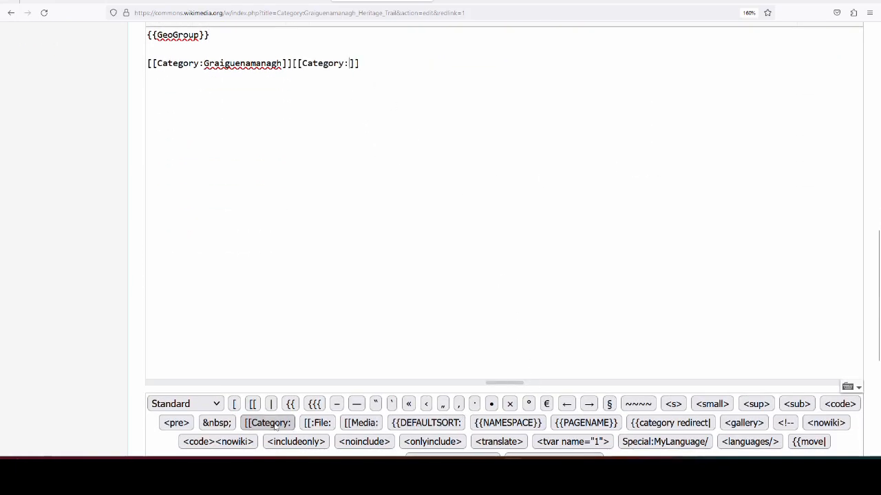
type("Hei")
key("BackSpace")
type("rita")
type("ge trails in Ire")
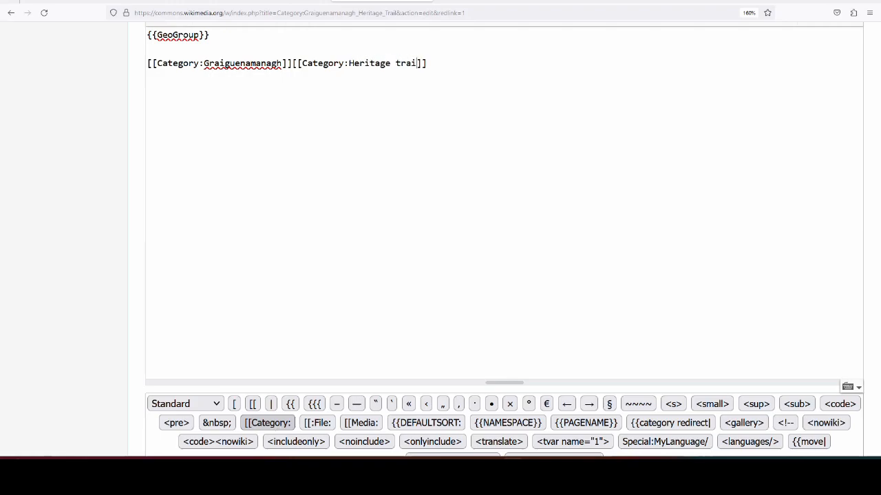
type("land")
scroll(850, 203, "down", 3)
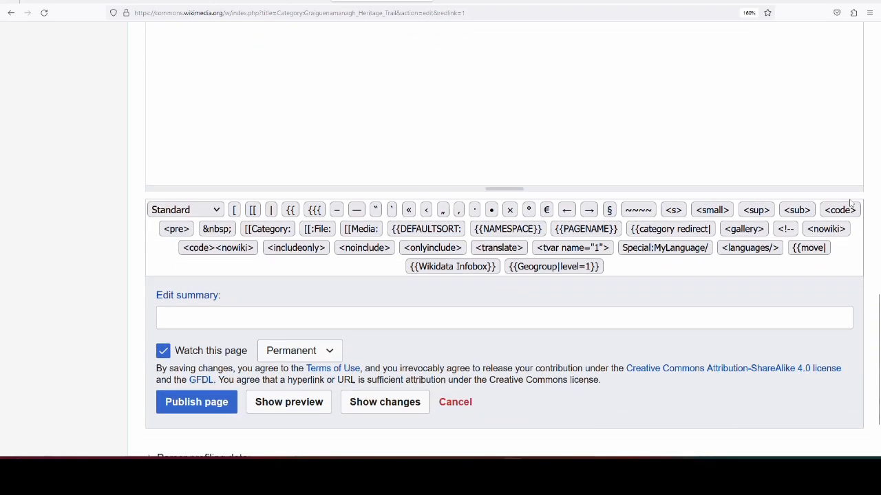
scroll(851, 203, "down", 2)
left_click(305, 327)
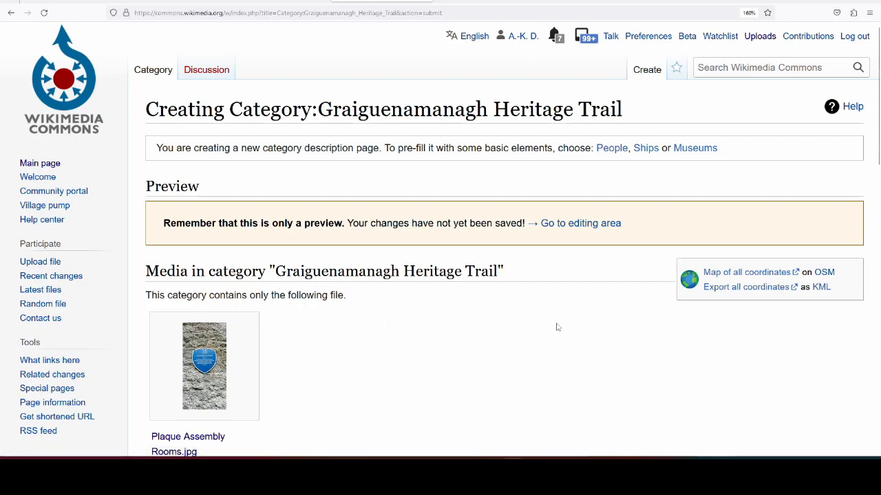
scroll(543, 313, "down", 15)
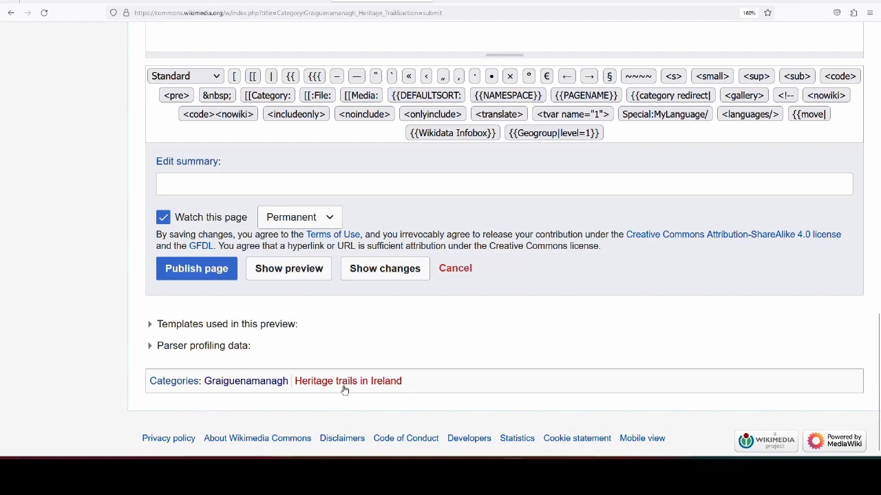
Step: Remove the Heritage trails in Ireland category link from the page text and preview the page's categories again
scroll(461, 405, "up", 10)
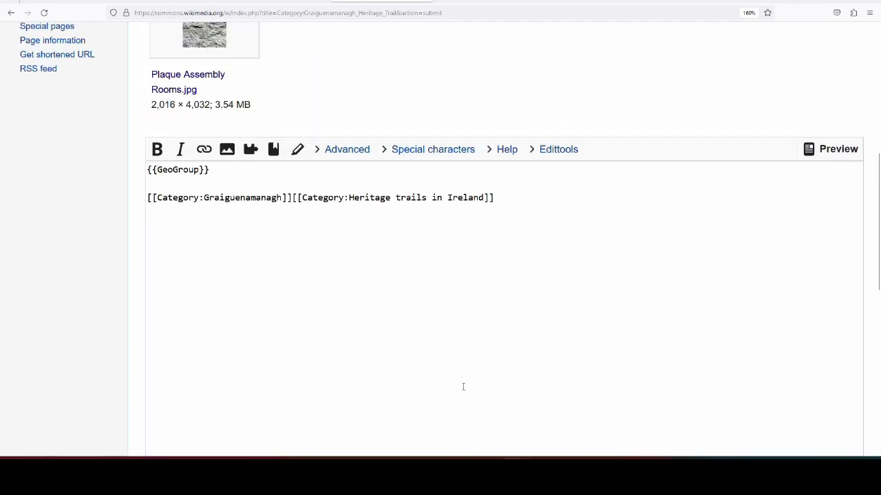
left_click_drag(293, 197, 547, 196)
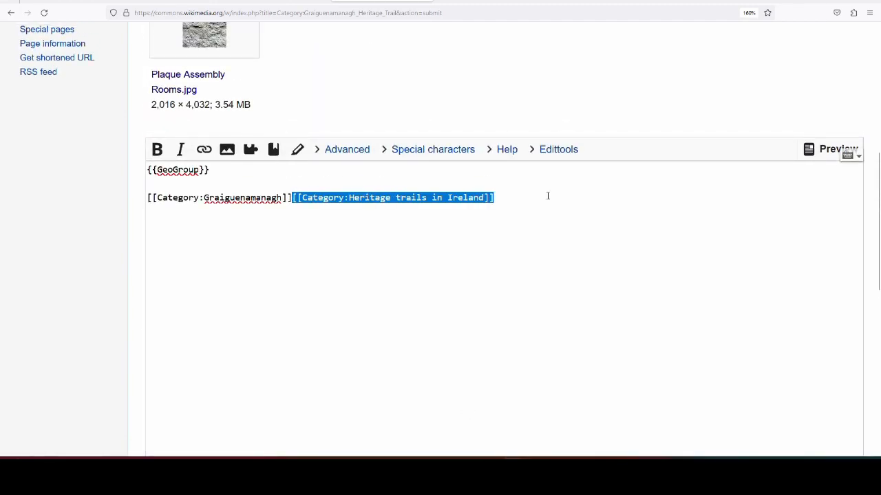
key("BackSpace")
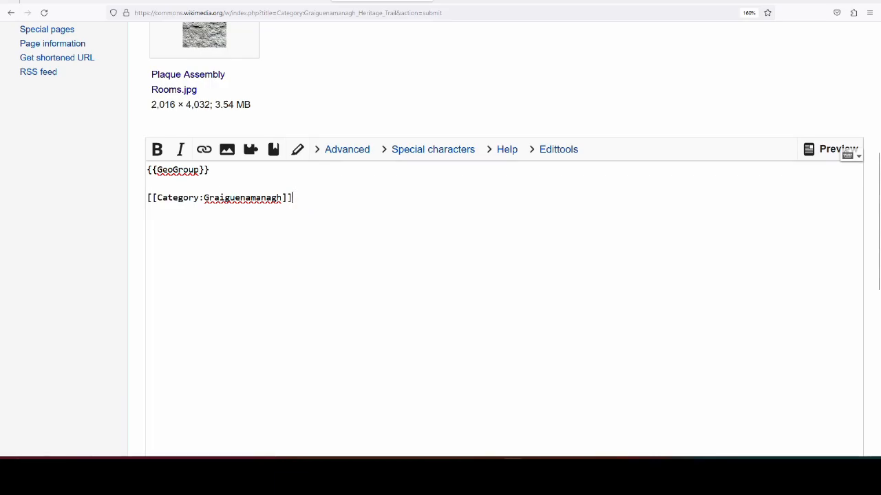
scroll(756, 319, "down", 10)
left_click(304, 346)
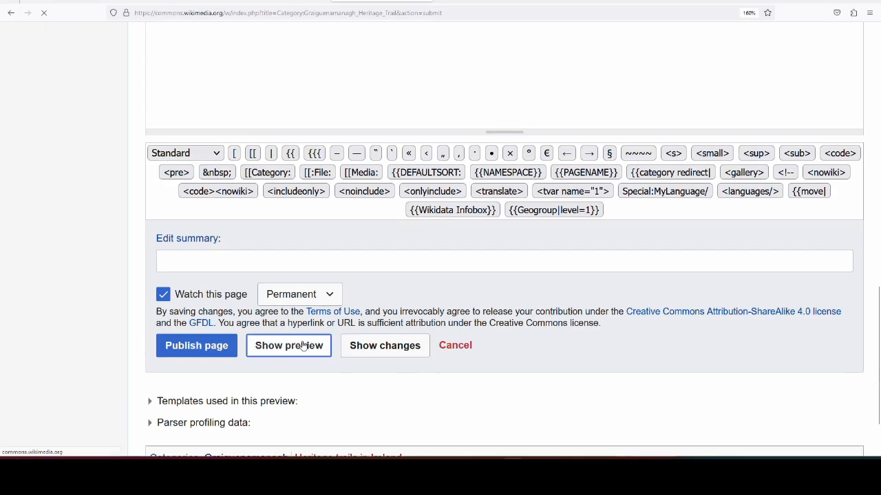
scroll(426, 207, "down", 1)
scroll(426, 207, "down", 15)
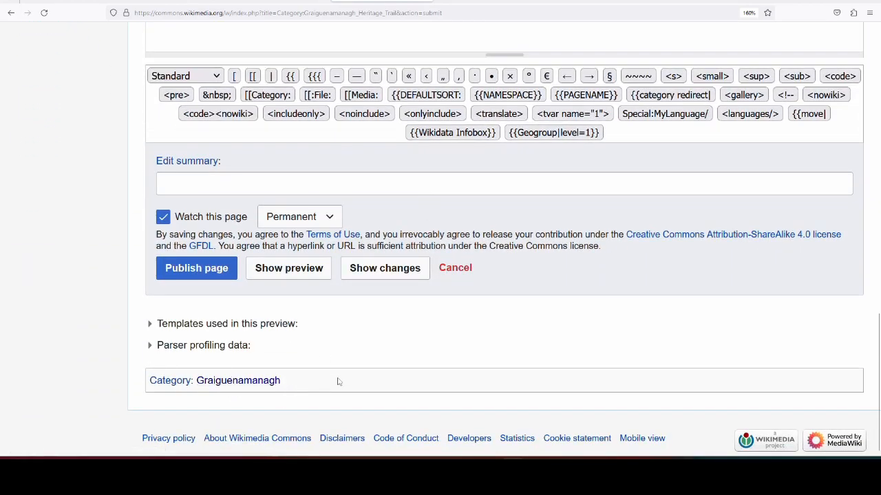
Step: Insert the description "Heritage Trail guiding a visitor along the 800+ year history of Graiguenamanagh" on its own line below the GeoGroup template
scroll(348, 377, "up", 10)
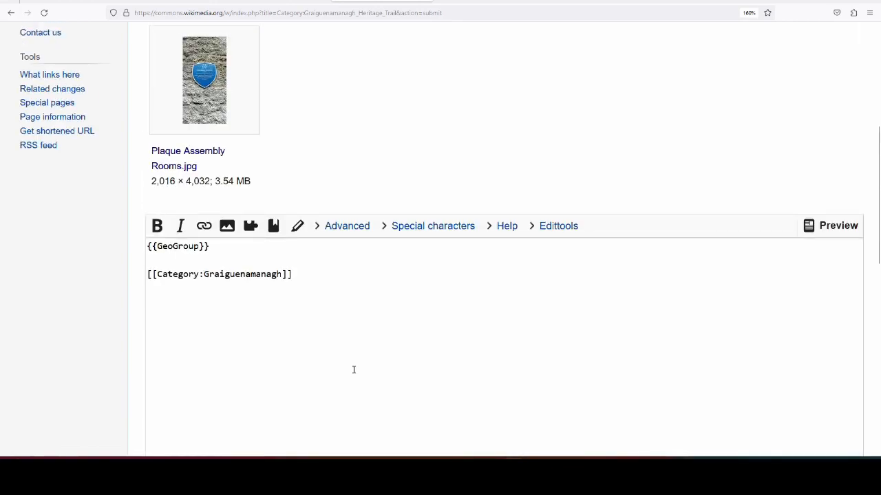
scroll(173, 261, "up", 3)
scroll(173, 261, "down", 3)
left_click(191, 259)
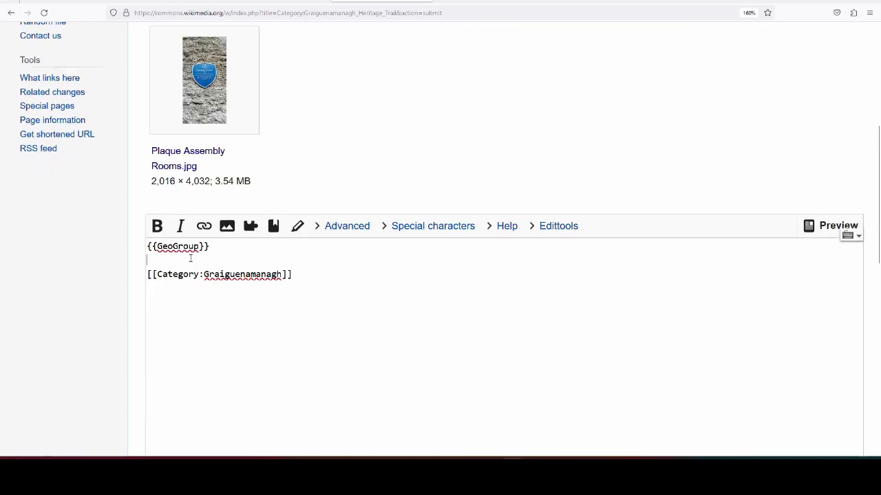
key("Return")
key("Up")
type("Heritage Trail")
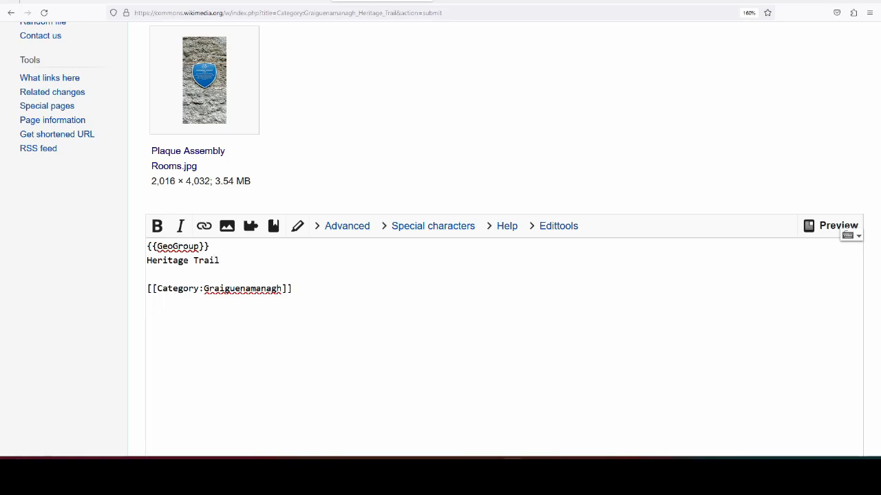
type(" guiding t")
type(" visitor along the 800")
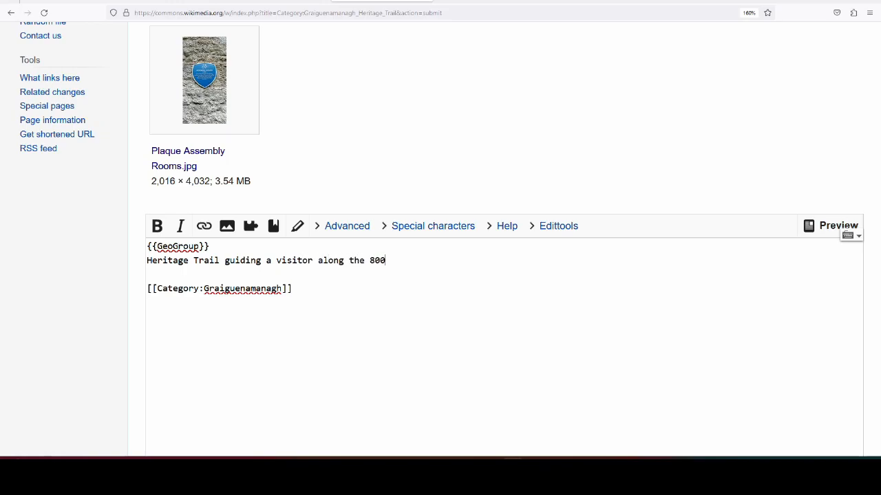
type("+ year history of Graiguenamanagh")
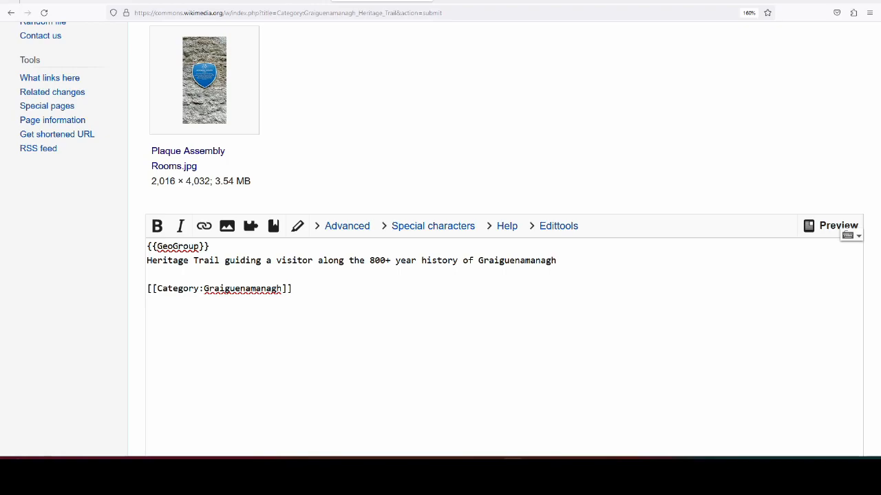
type(", created by the ")
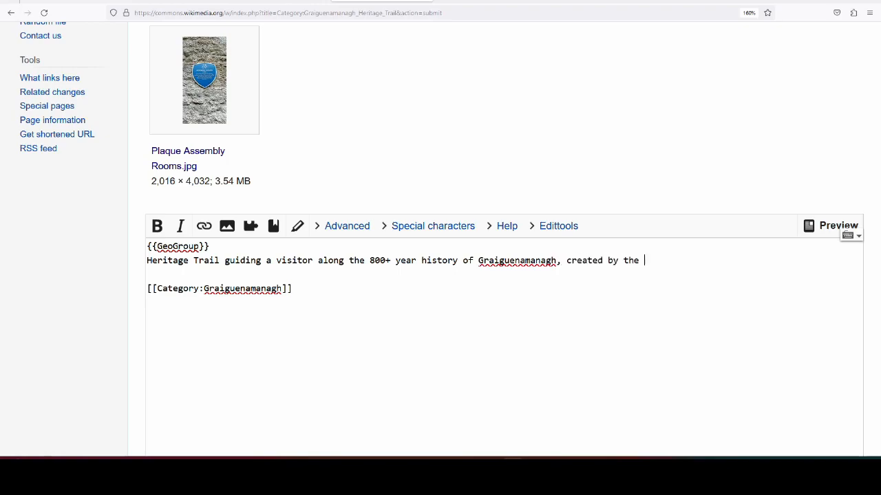
type("Graiguenamanagh Heritage")
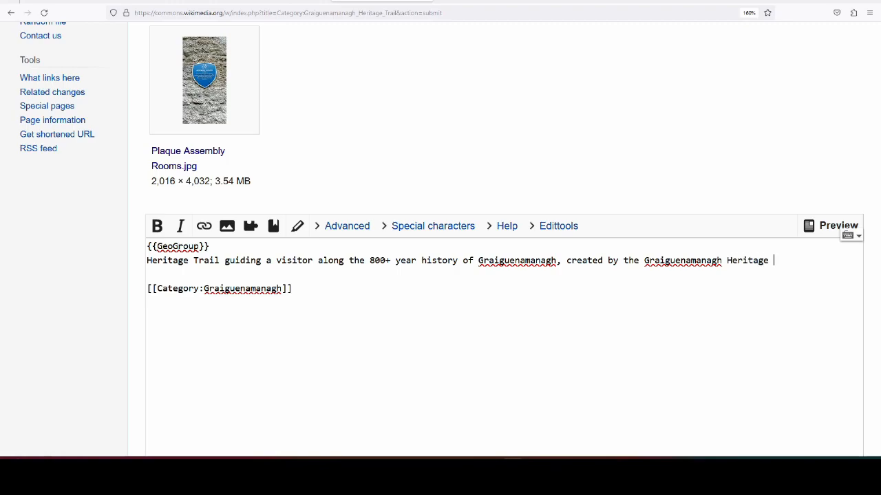
Step: Complete the description sentence with ", created by the Graiguenamanagh Historical Society."
key("BackSpace")
key("BackSpace")
key("BackSpace")
key("BackSpace")
key("BackSpace")
key("BackSpace")
key("BackSpace")
type("istorical Society.")
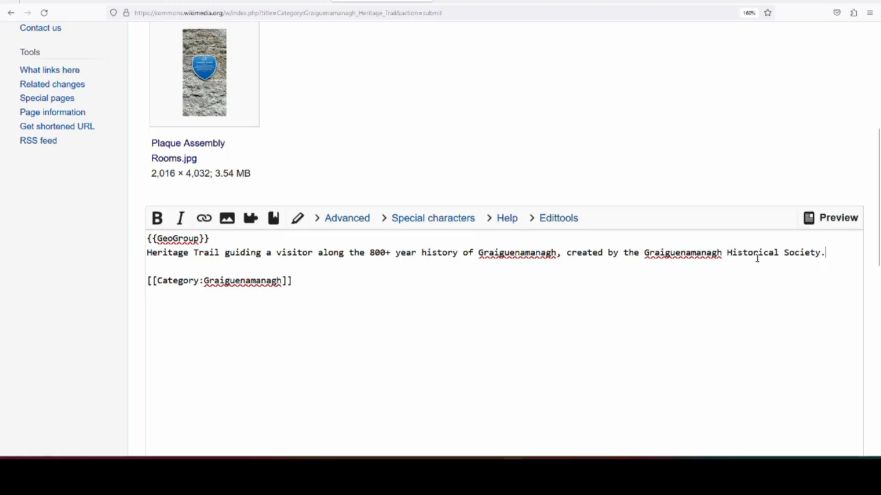
Step: Preview the new Graiguenamanagh Heritage Trail category page with its description and publish it
scroll(330, 279, "down", 10)
left_click(296, 268)
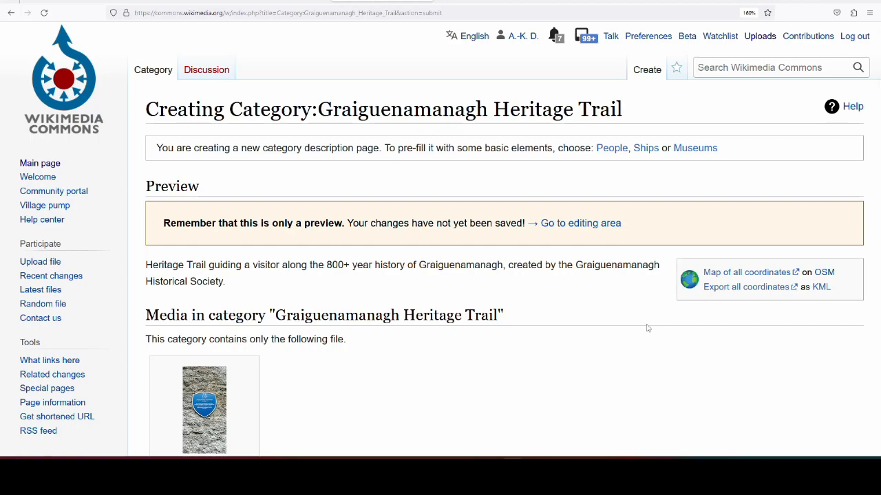
scroll(878, 302, "down", 10)
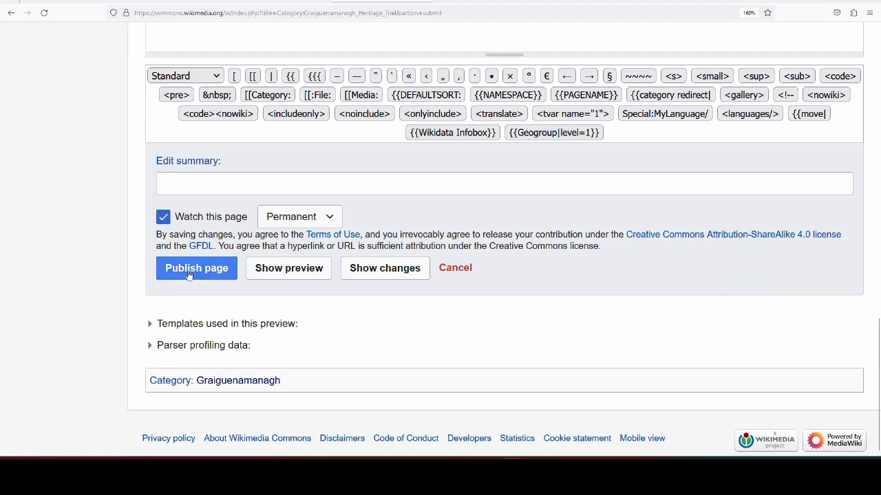
left_click(192, 274)
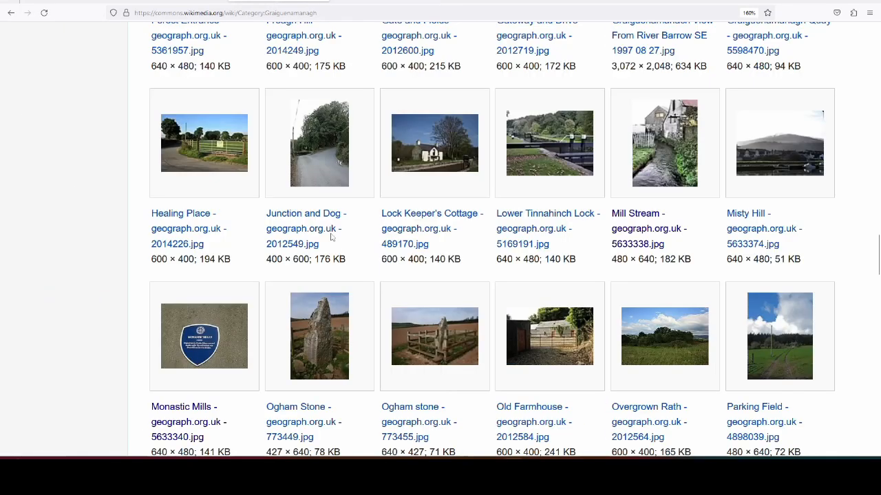
Step: Check where the Graiguenamanagh Heritage Trail is listed among the subcategories of the Graiguenamanagh category
scroll(339, 252, "up", 10)
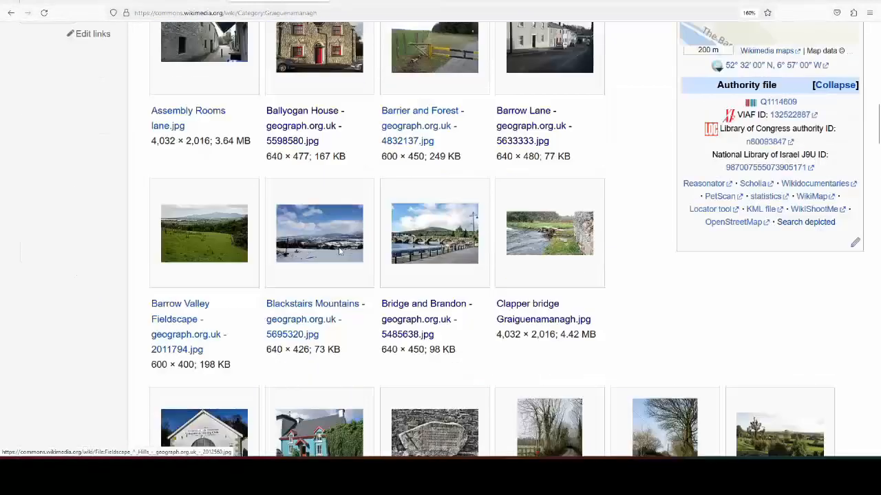
scroll(339, 251, "up", 15)
scroll(338, 252, "down", 6)
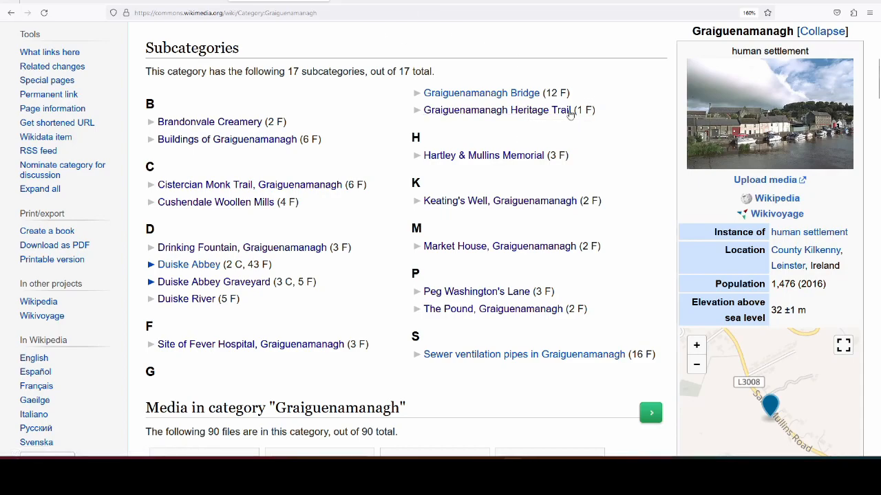
Step: Edit the Graiguenamanagh Heritage Trail category, adding the sort key "Heritage Trail" to its Graiguenamanagh category link, and preview the page
left_click(569, 111)
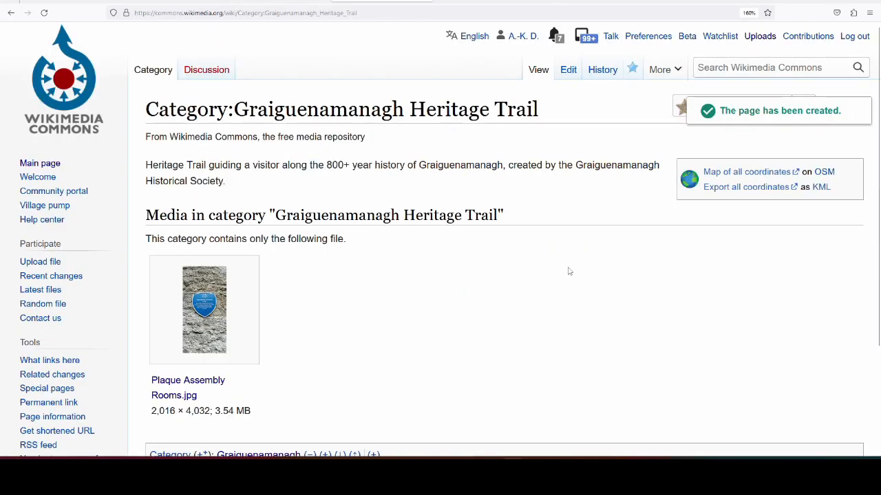
left_click(568, 70)
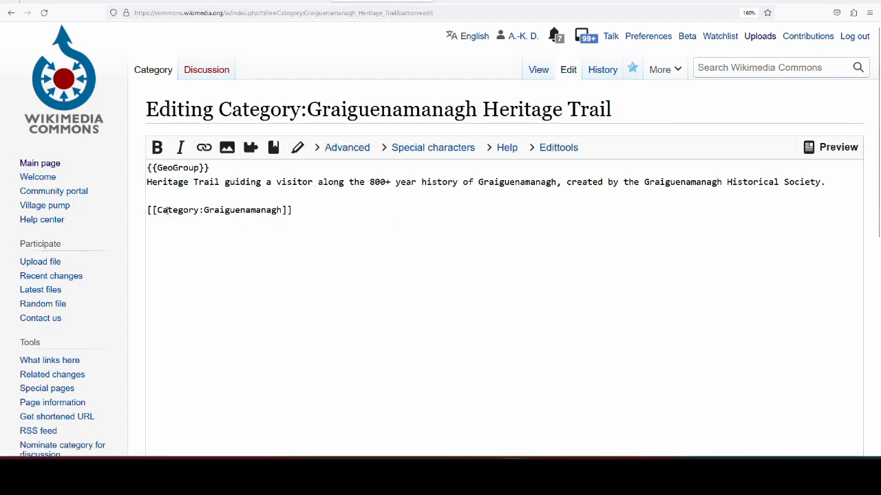
left_click(283, 211)
type("|Heritage Tr")
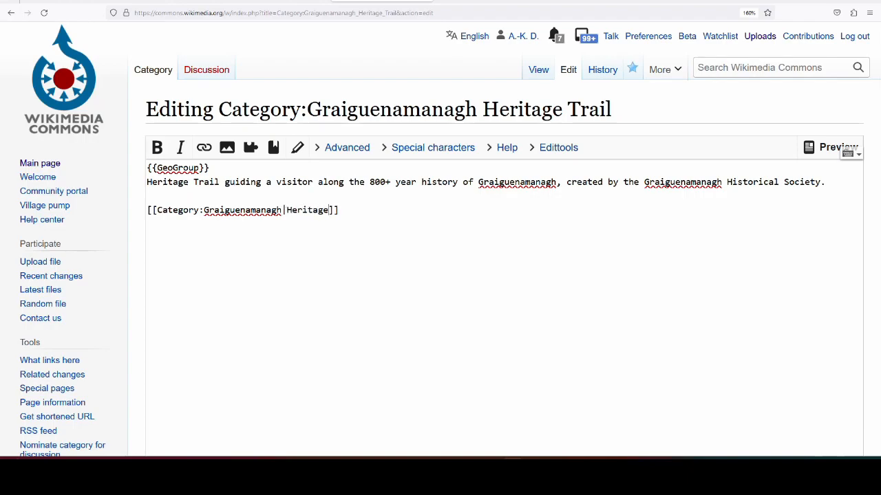
type("ail")
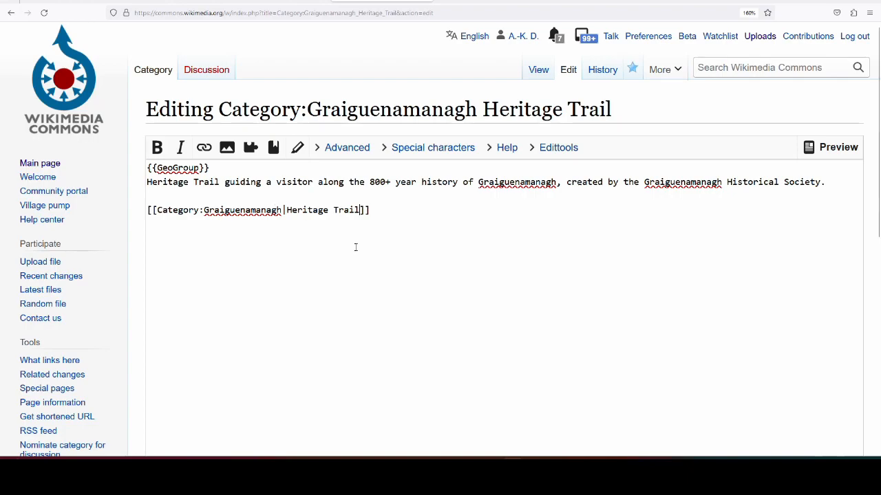
scroll(356, 245, "down", 5)
left_click(298, 347)
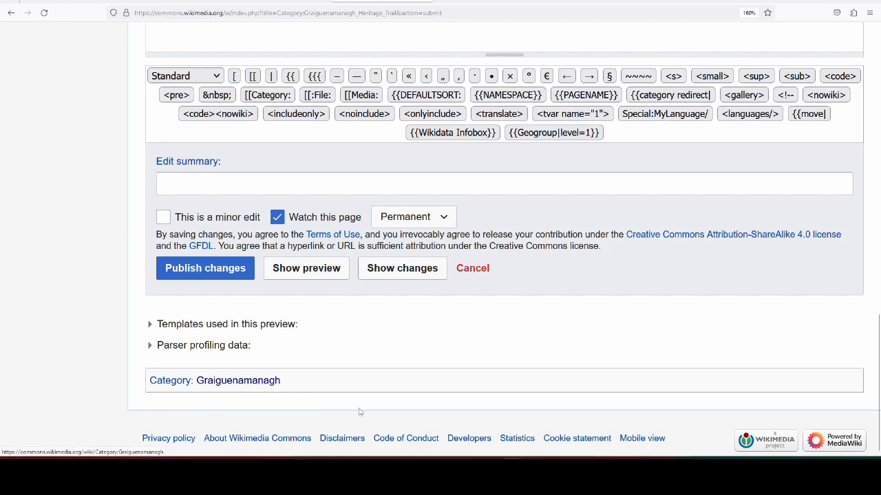
Step: Review the previewed page text and mark the sort key change as a minor edit
scroll(458, 413, "up", 5)
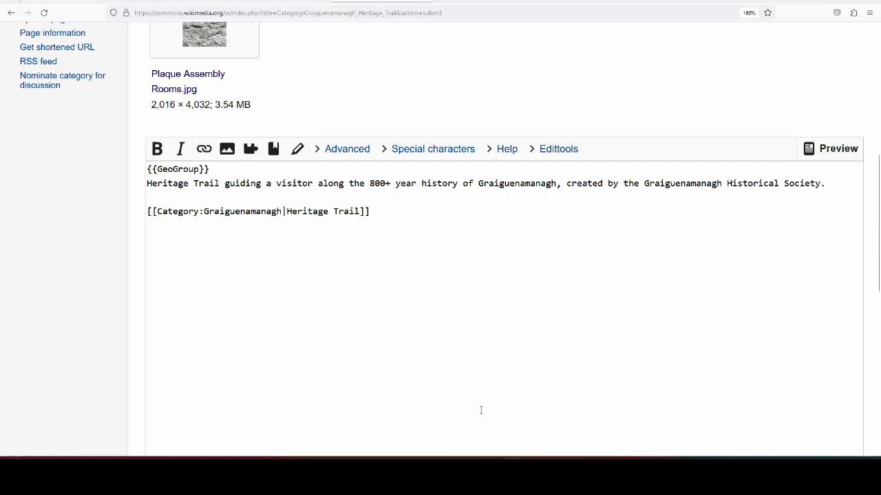
scroll(482, 294, "down", 5)
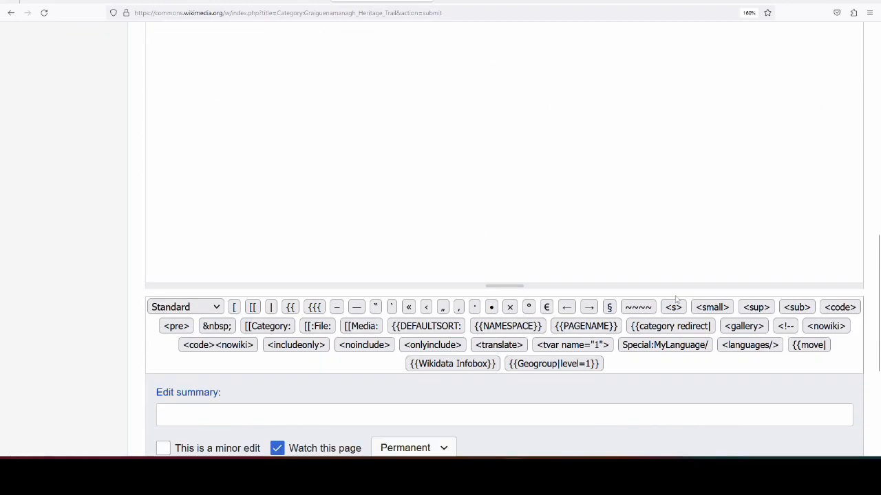
scroll(487, 305, "up", 5)
scroll(488, 305, "down", 5)
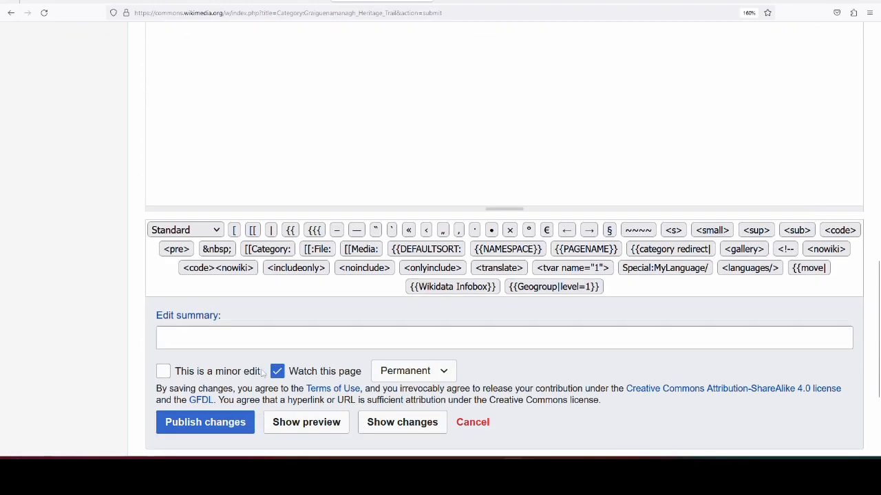
left_click(236, 334)
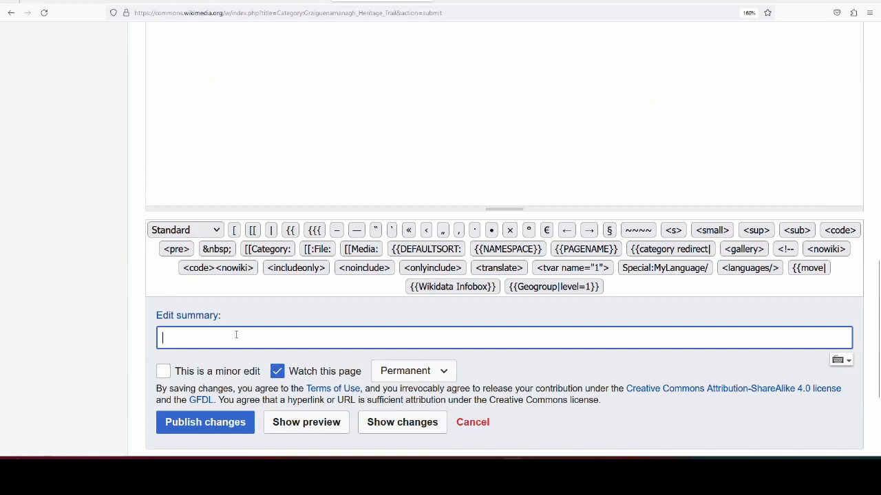
left_click(163, 370)
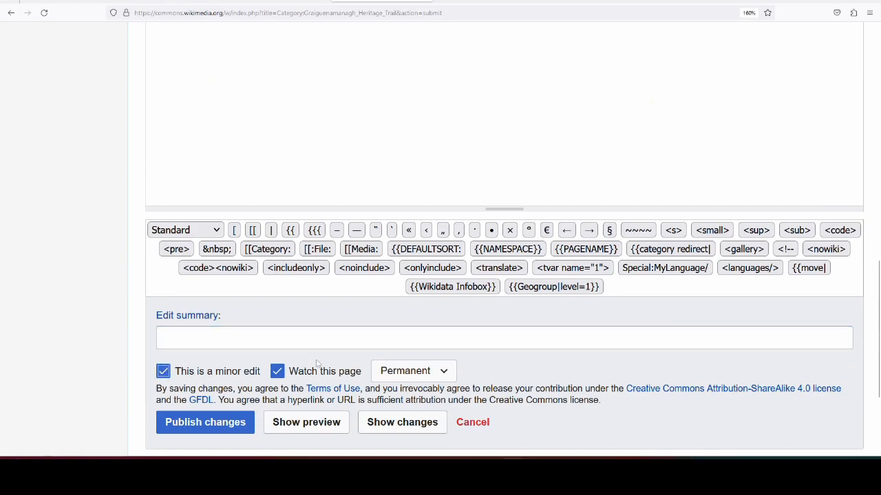
scroll(275, 338, "up", 5)
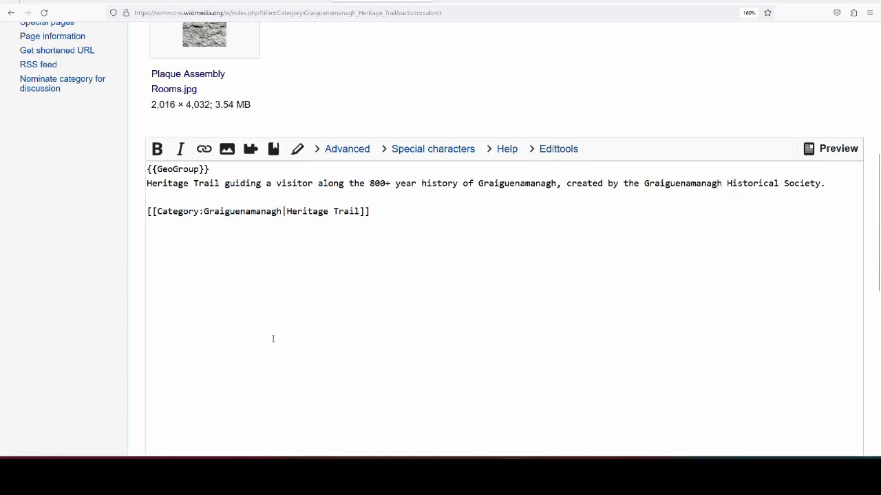
Step: Publish the sort key edit and recheck where the Heritage Trail is listed among the subcategories of the Graiguenamanagh category
scroll(268, 338, "down", 5)
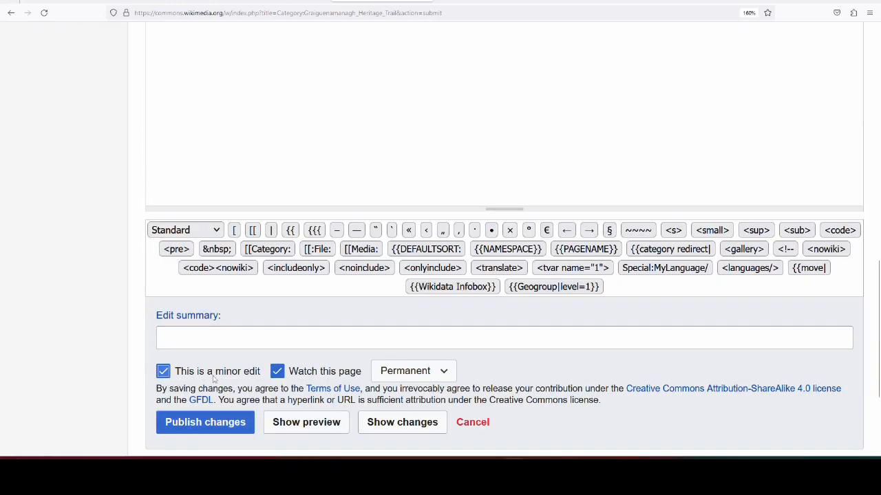
left_click(209, 426)
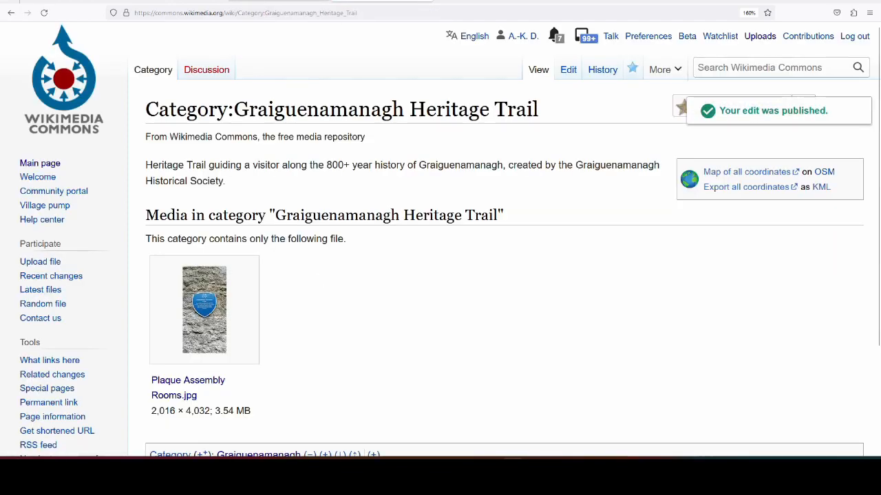
left_click(279, 1)
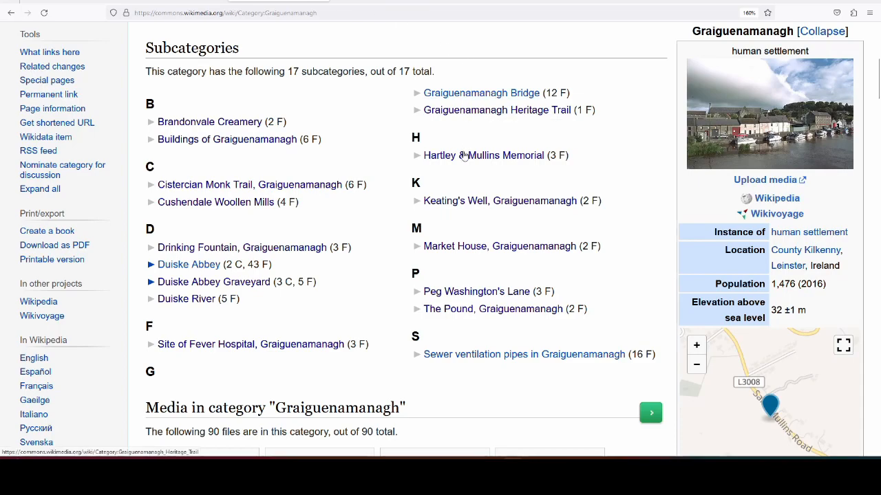
left_click(465, 156)
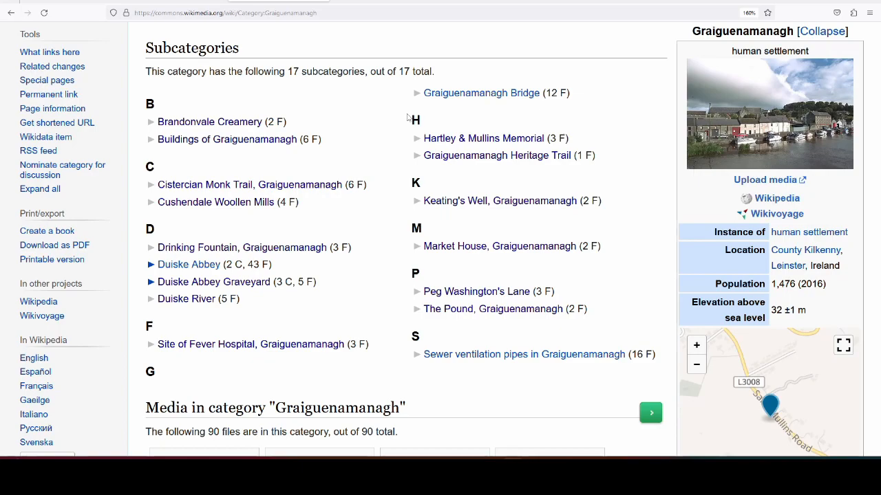
Step: Search the Graiguenamanagh category page for "Herit" and open the Graiguenamanagh Heritage Trail subcategory from the match
key("ctrl+f")
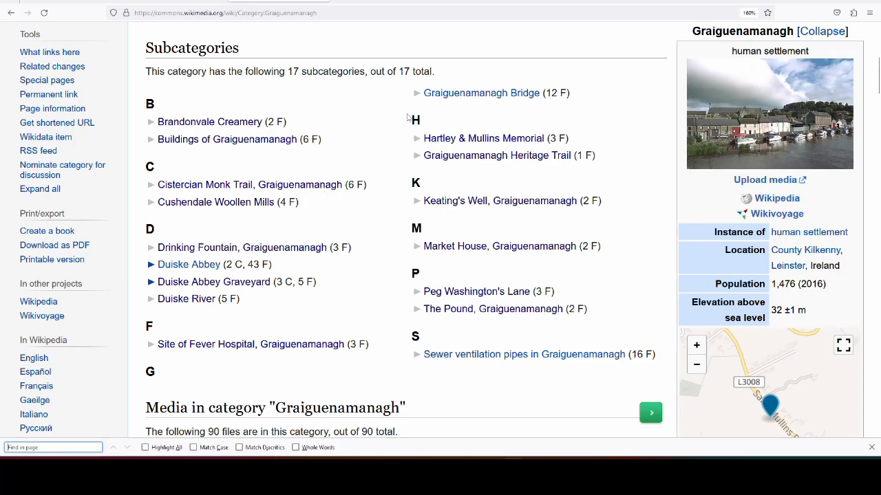
type("Herit")
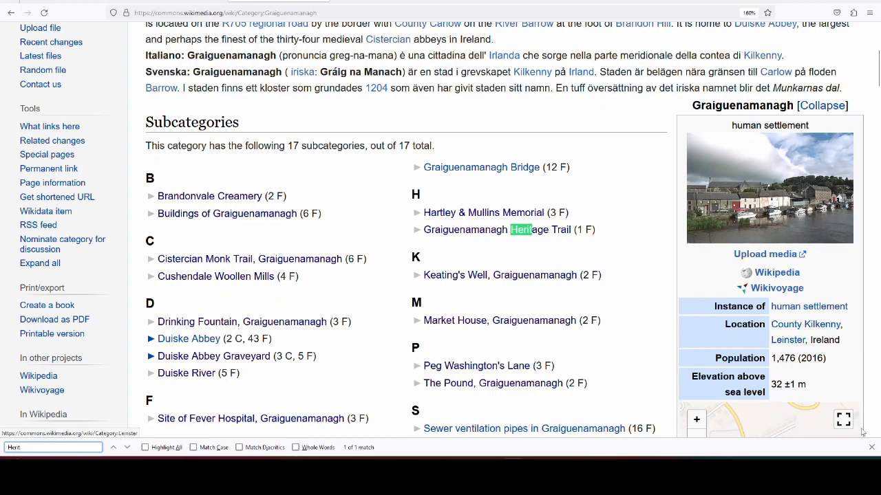
key("Escape")
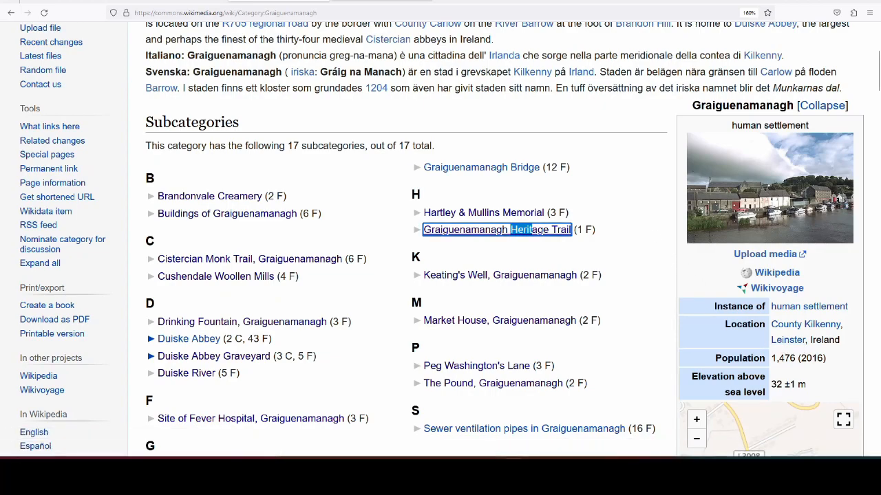
key("Return")
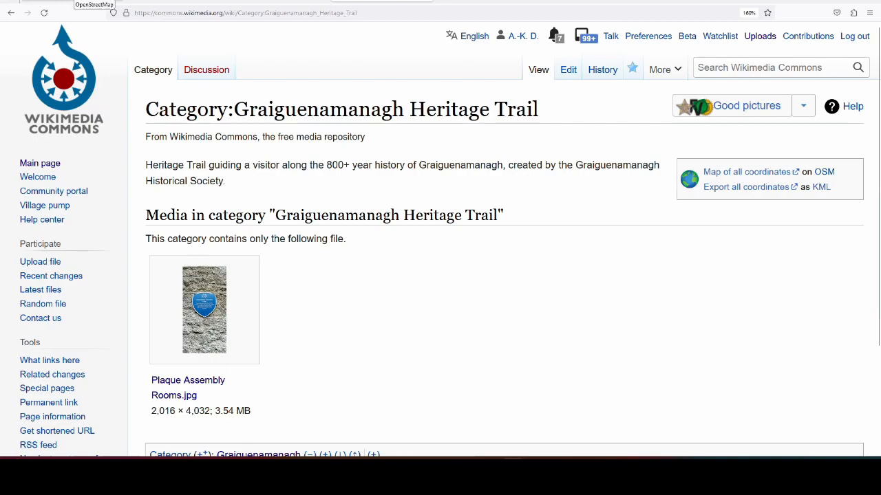
Step: Switch to OpenStreetMap, open the map editor at the road beside Brandondale, and select the Singleton's Well information board
left_click(74, 1)
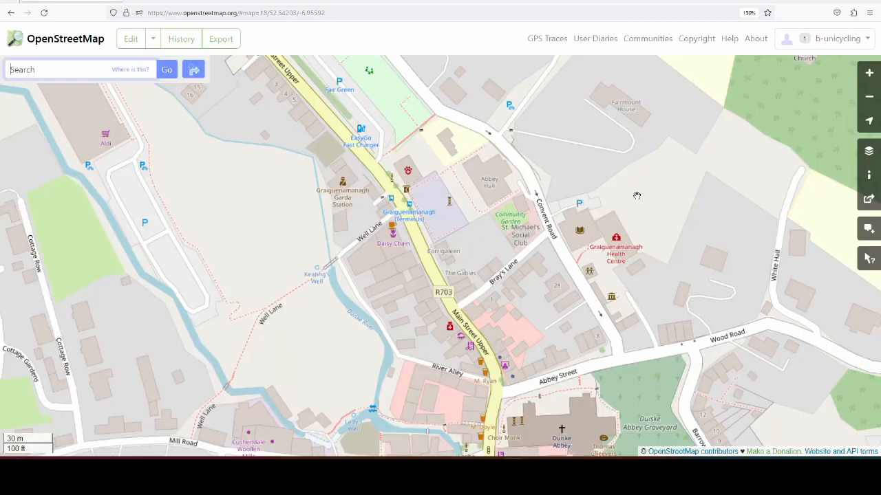
left_click_drag(139, 220, 570, 114)
scroll(443, 141, "down", 1)
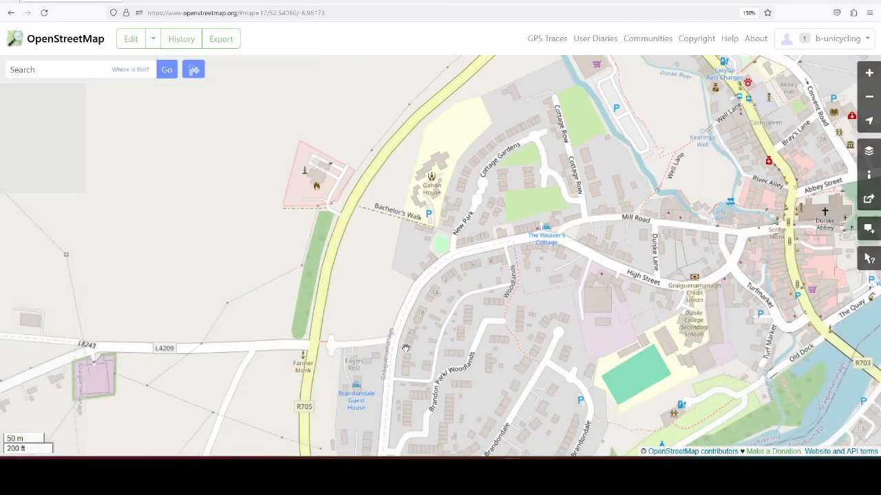
scroll(293, 254, "up", 2)
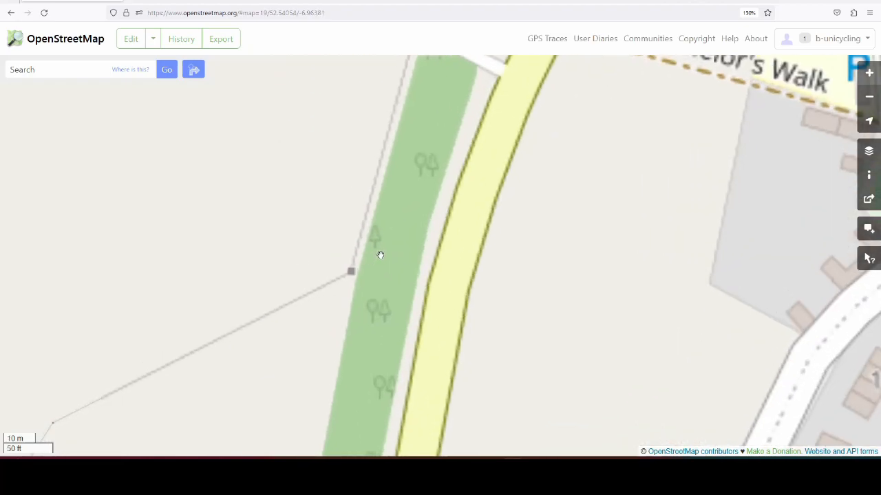
scroll(382, 241, "down", 2)
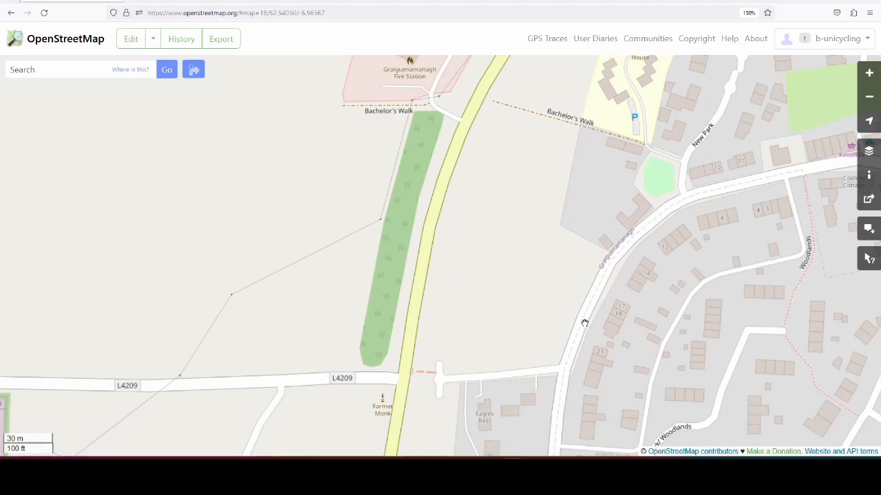
scroll(634, 295, "up", 1)
left_click_drag(548, 338, 451, 224)
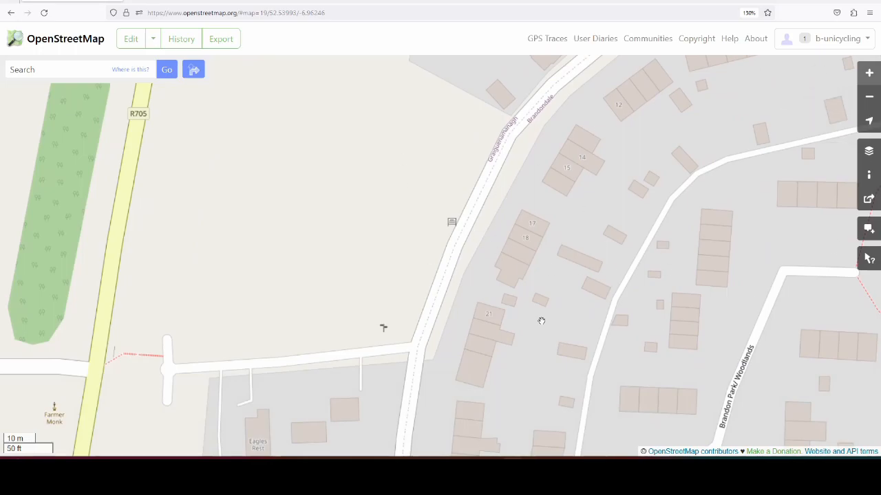
left_click(134, 41)
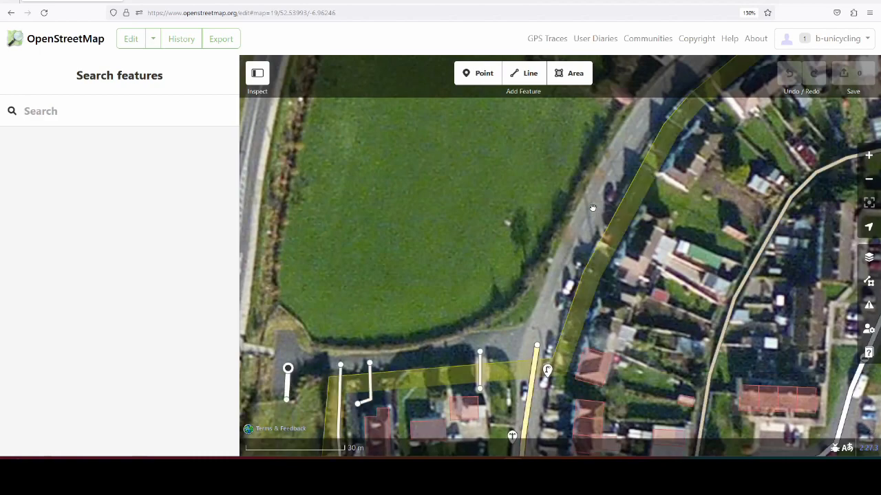
scroll(583, 200, "up", 3)
left_click(555, 237)
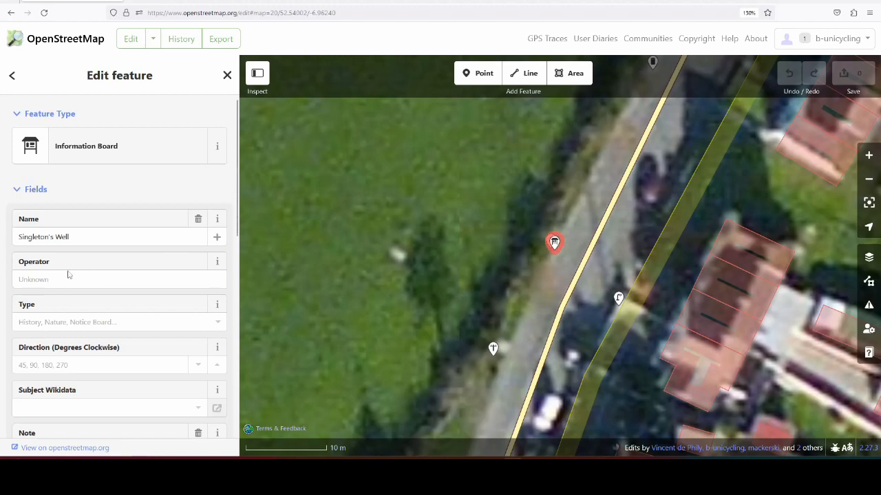
Step: Review the information board's tags and open its Graiguenamanagh Heritage Trail site relation
scroll(142, 240, "down", 10)
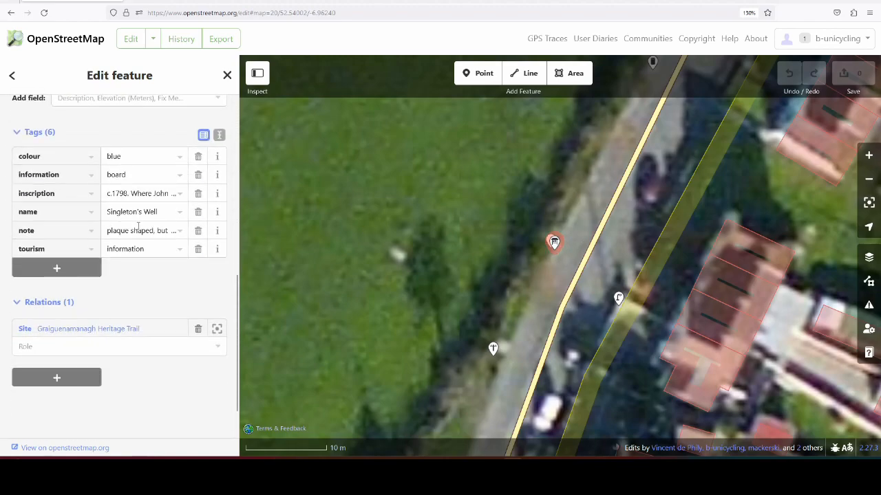
scroll(138, 227, "down", 2)
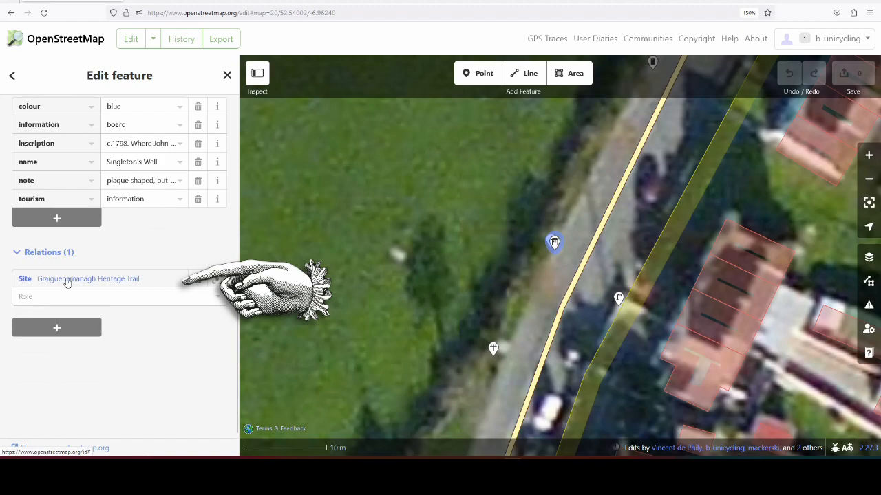
left_click(107, 279)
scroll(142, 247, "up", 5)
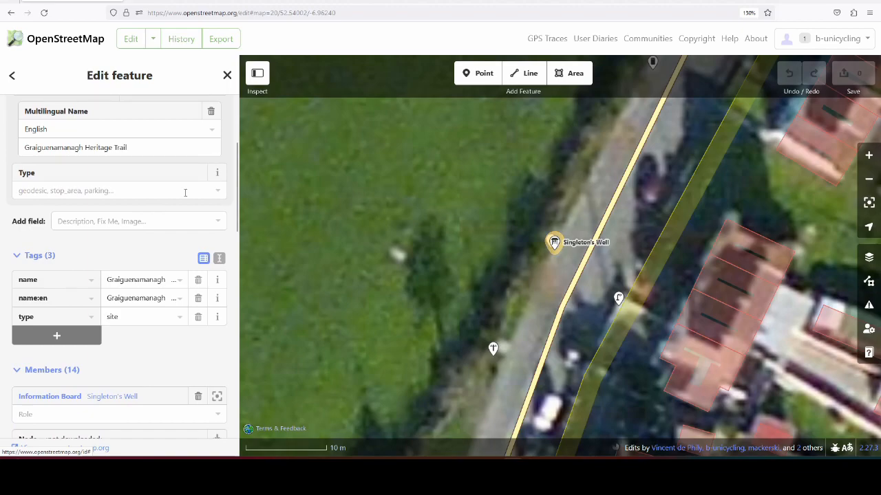
Step: Add a wikimedia_commons tag to the Heritage Trail relation, using the title "Category:Graiguenamanagh Heritage Trail" copied from its Wikimedia Commons page
scroll(168, 234, "down", 3)
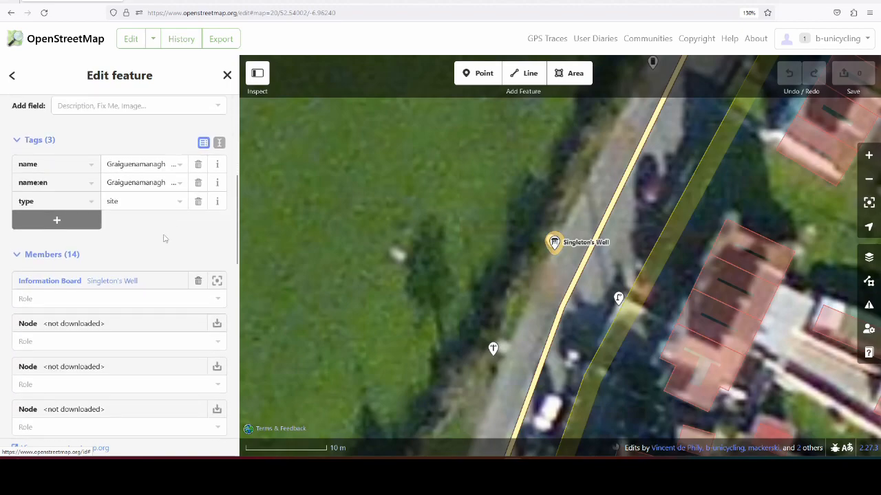
left_click(87, 221)
type("wikimedia_commons")
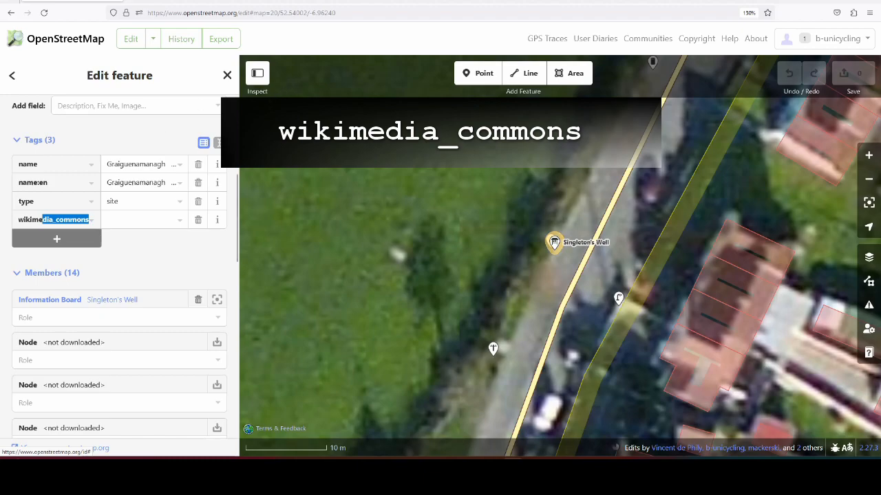
key("Tab")
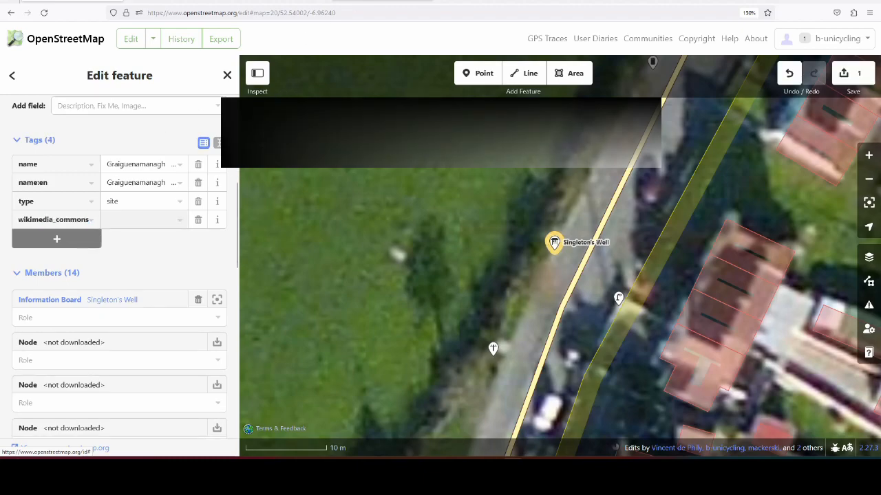
left_click(373, 1)
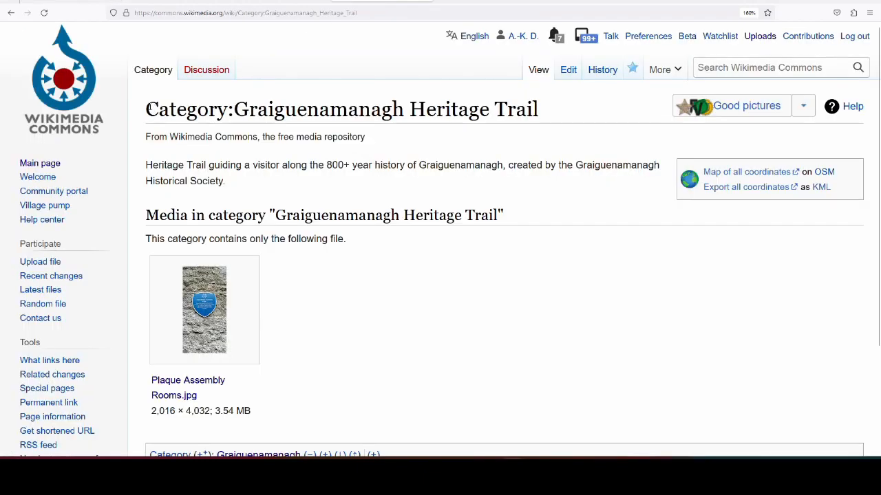
left_click_drag(146, 109, 545, 119)
key("ctrl+c")
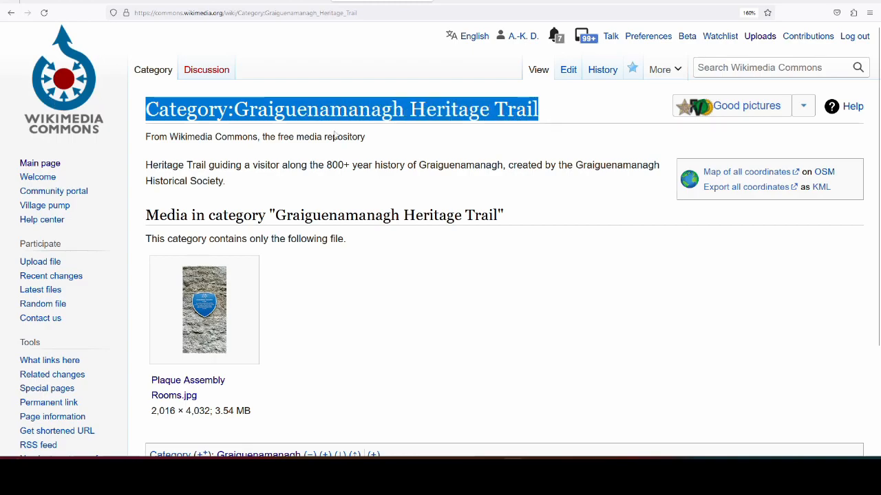
left_click(103, 1)
key("ctrl+v")
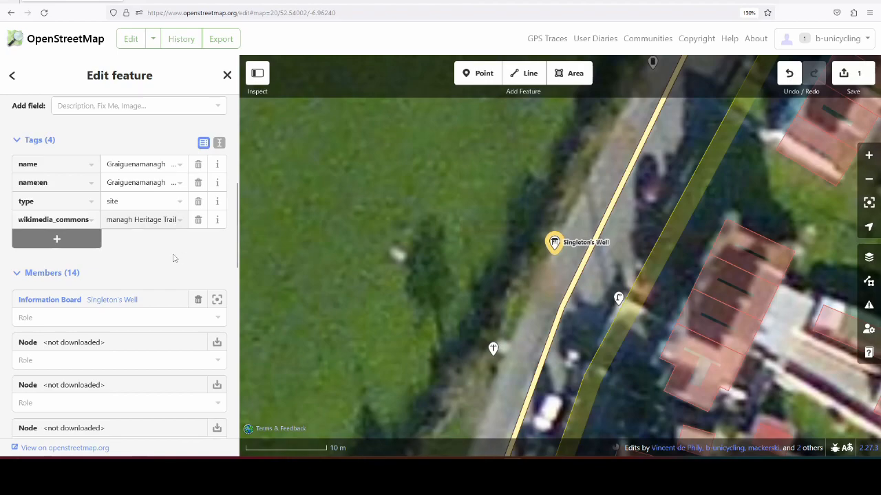
Step: Upload the relation change to OpenStreetMap with the changeset comment "added wikimedia category to heritage trail relation"
left_click(853, 73)
type("as")
key("BackSpace")
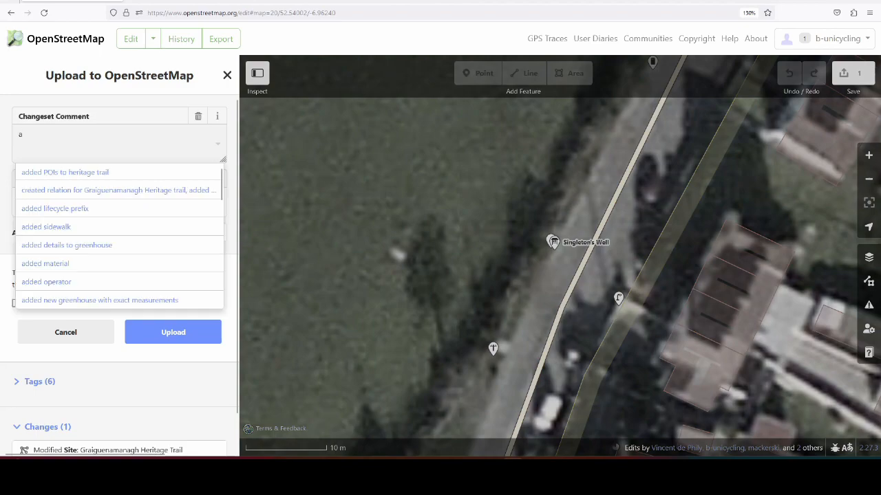
type("ddde")
key("BackSpace")
type("ed wikimedia category to heritage trail relation")
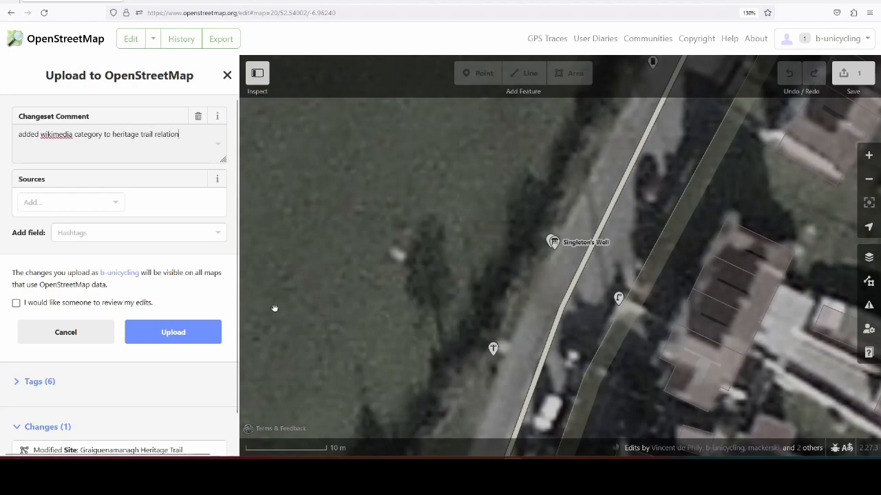
left_click(175, 334)
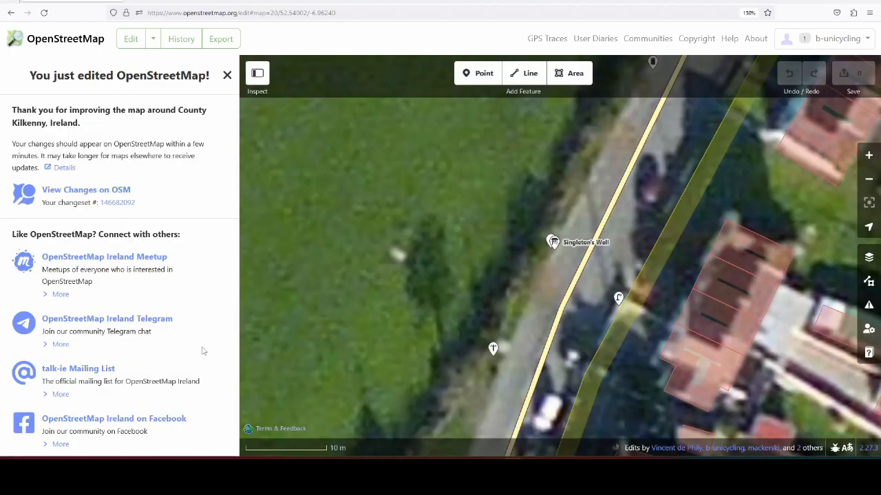
Step: Switch to the Graiguenamanagh category on Wikimedia Commons and open the Monastic Mills plaque file in a new tab
left_click(96, 41)
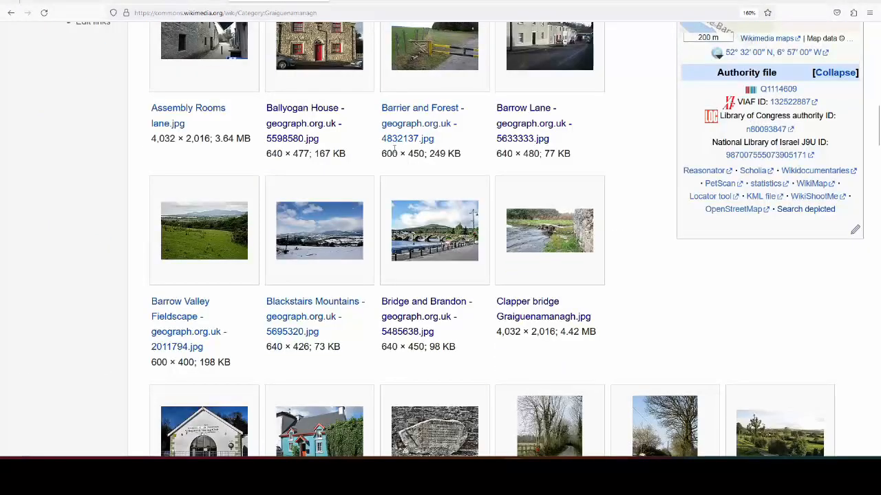
scroll(349, 151, "down", 9)
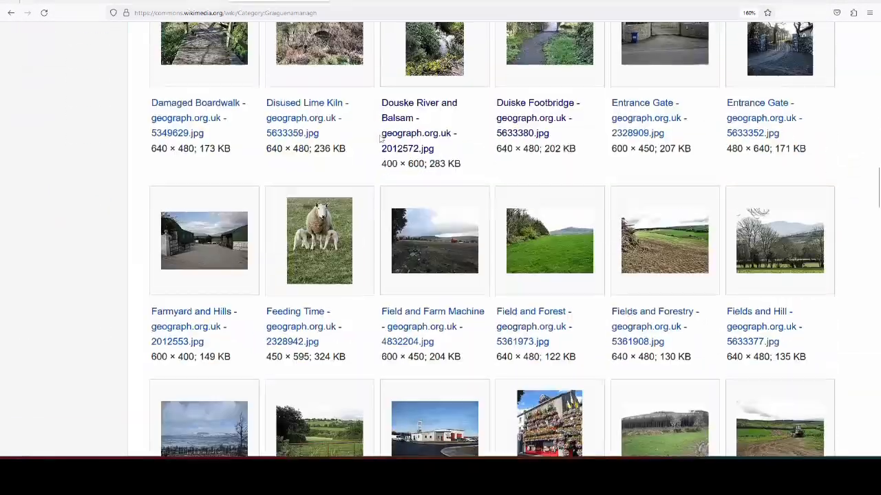
scroll(350, 151, "down", 14)
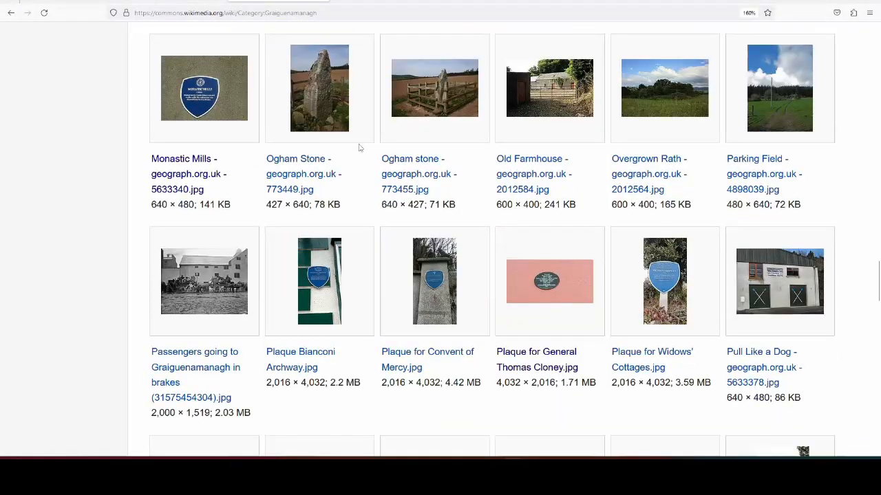
right_click(178, 158)
left_click(200, 167)
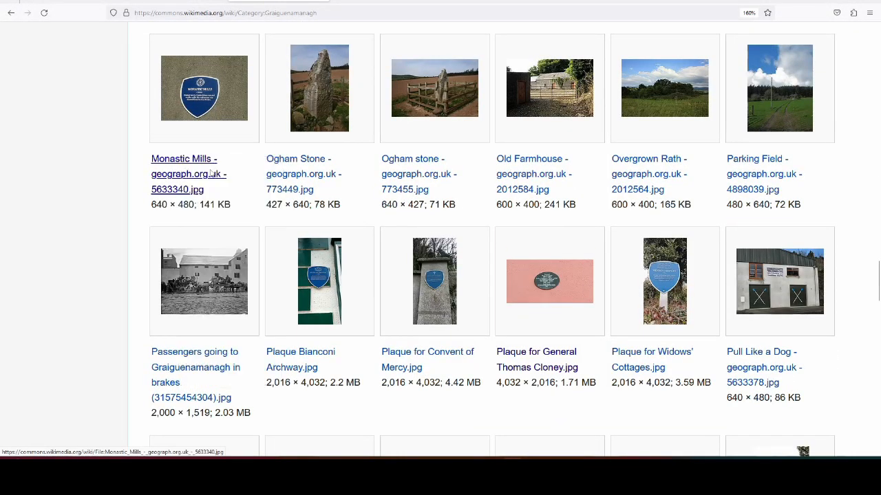
Step: Open the Bianconi Archway, Convent of Mercy, General Thomas Cloney and Widows' Cottages plaque files in separate new tabs
right_click(315, 353)
left_click(344, 124)
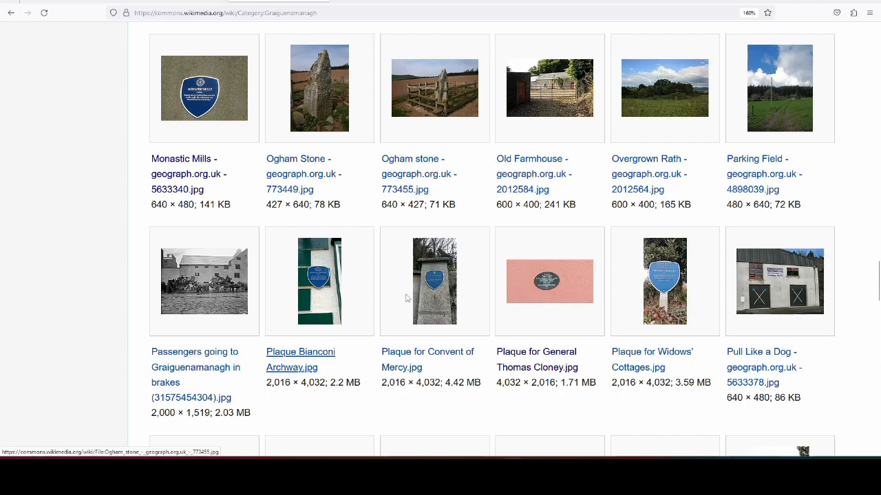
right_click(418, 355)
left_click(444, 127)
right_click(554, 354)
left_click(590, 130)
right_click(662, 351)
left_click(695, 125)
Step: On the Monastic Mills plaque file, replace the Graiguenamanagh category with Graiguenamanagh Heritage Trail and close the file's tab
left_click(315, 2)
scroll(470, 317, "down", 14)
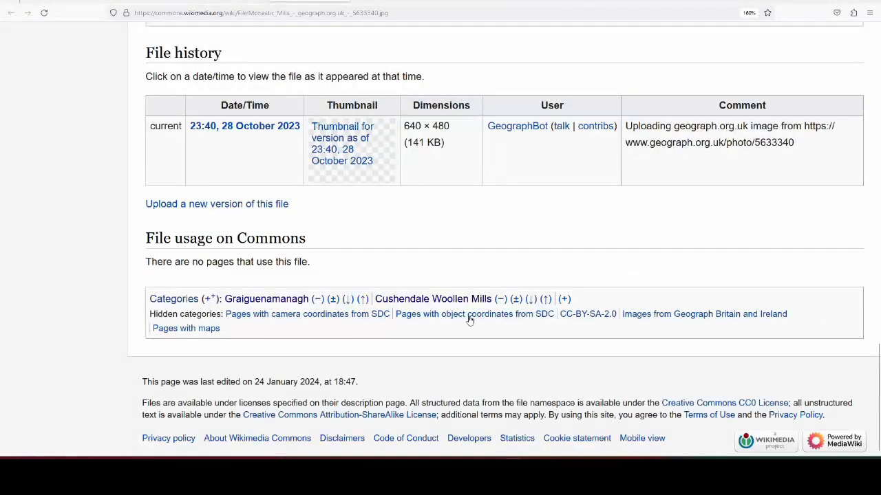
left_click(332, 300)
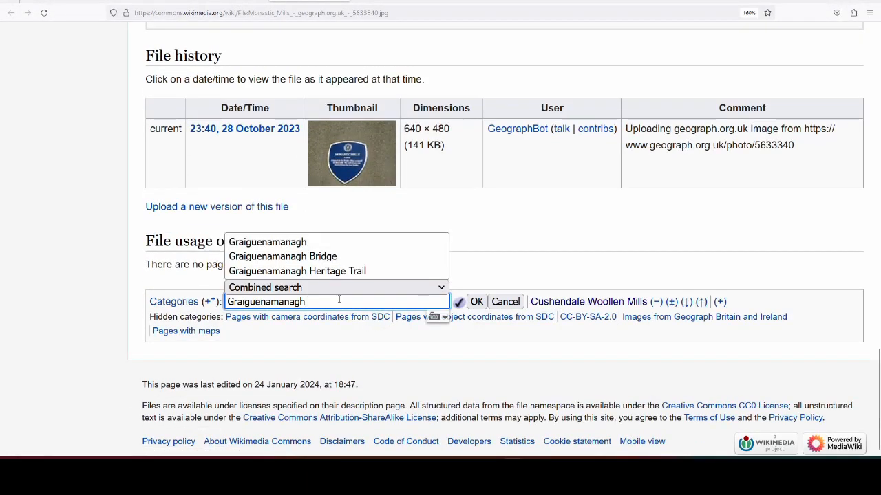
left_click(522, 303)
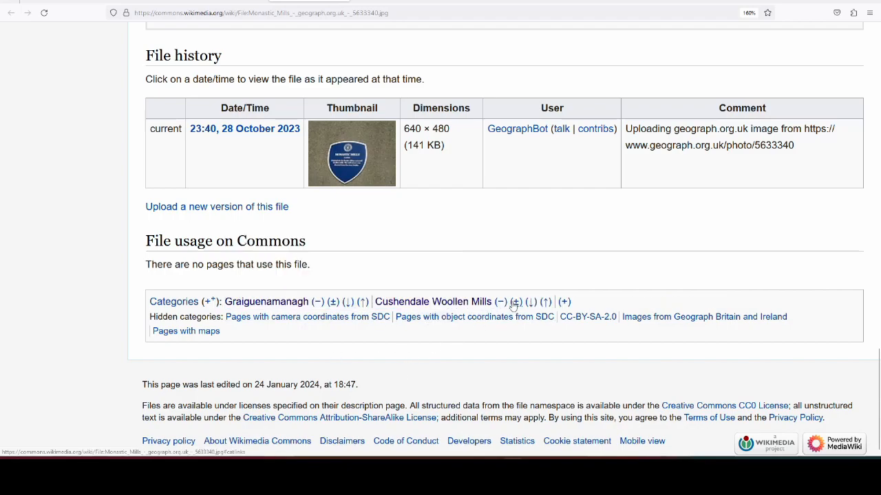
left_click(334, 303)
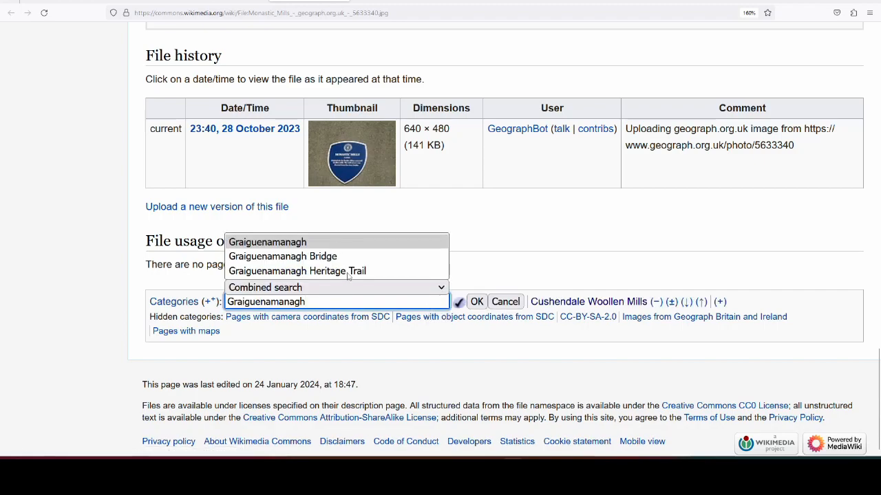
left_click(348, 275)
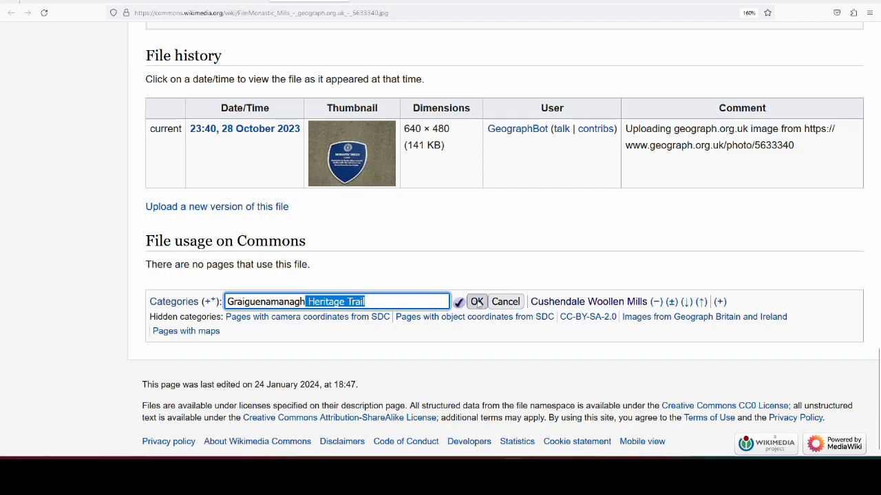
left_click(477, 302)
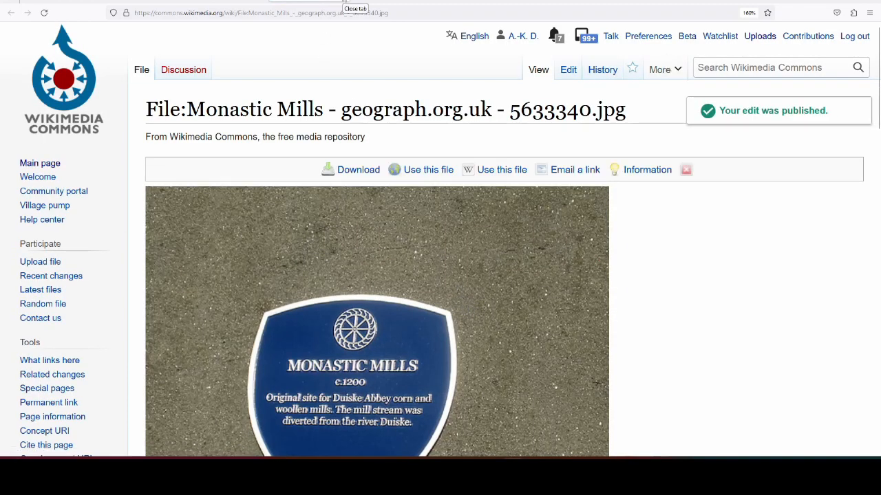
left_click(344, 2)
Step: Recategorise the Bianconi Archway plaque file from Graiguenamanagh to Graiguenamanagh Heritage Trail, check its category list and close its tab
scroll(517, 265, "down", 10)
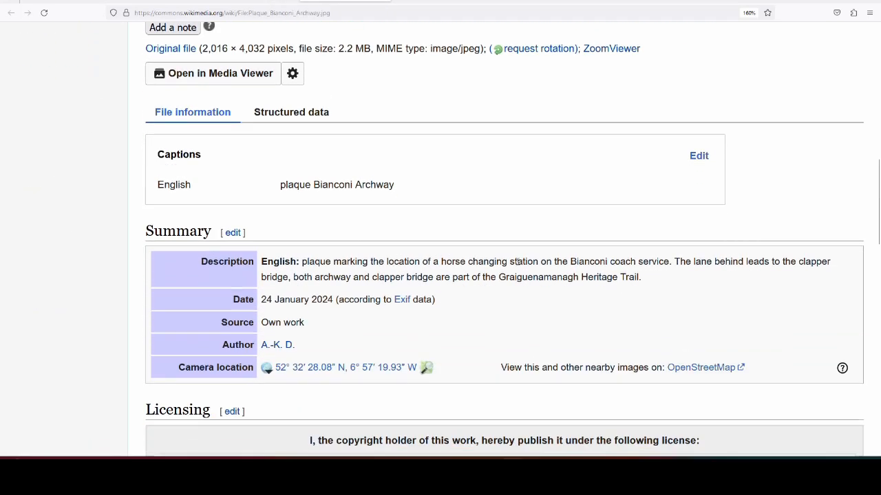
scroll(517, 266, "up", 9)
scroll(517, 266, "down", 15)
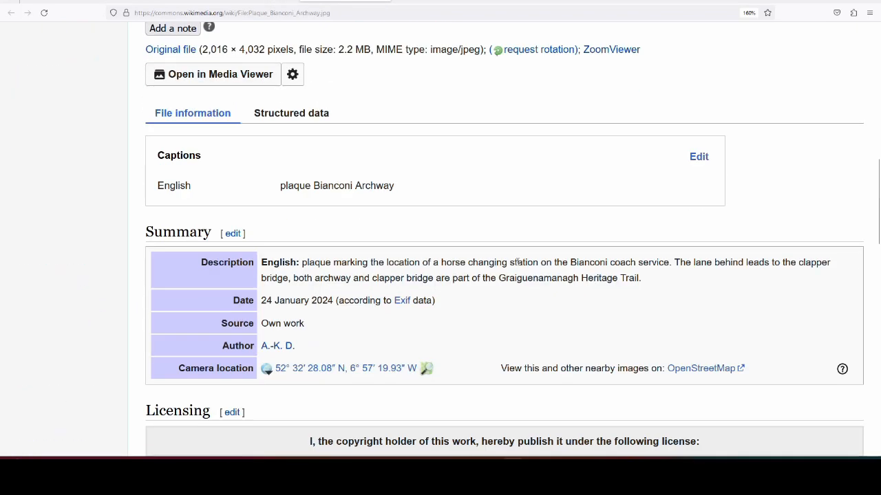
left_click(339, 297)
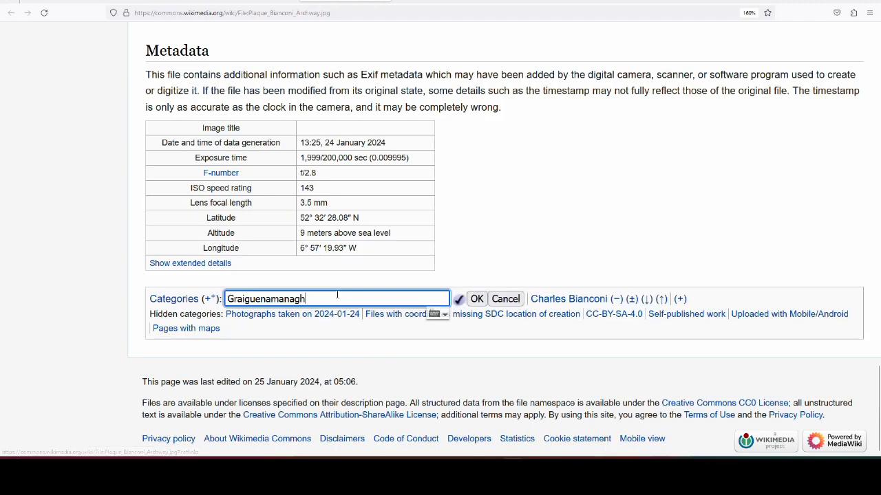
left_click(351, 270)
left_click(477, 299)
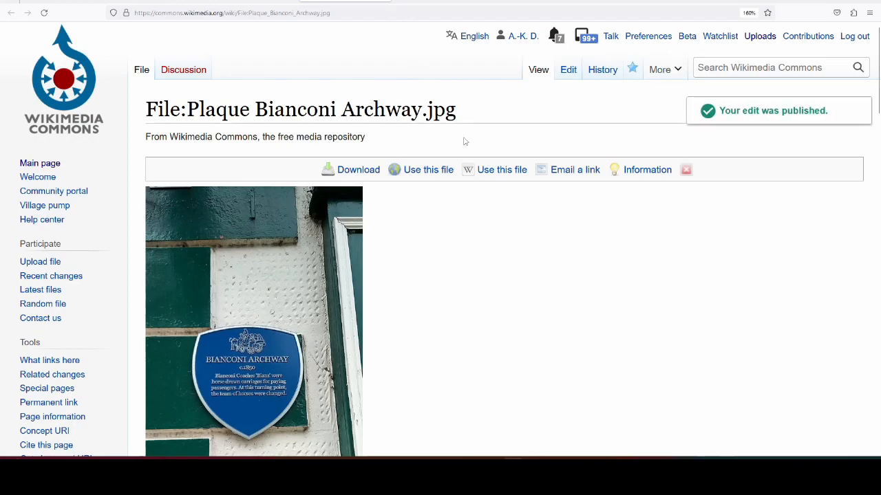
scroll(515, 230, "down", 15)
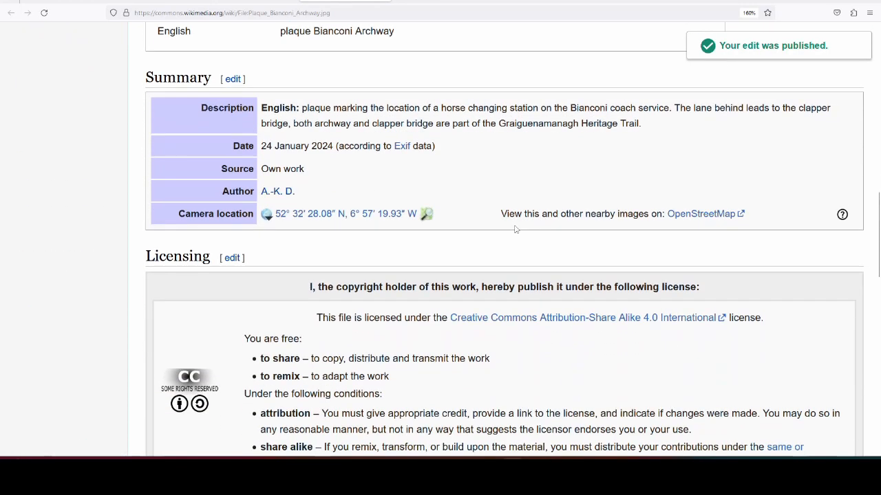
scroll(515, 229, "up", 10)
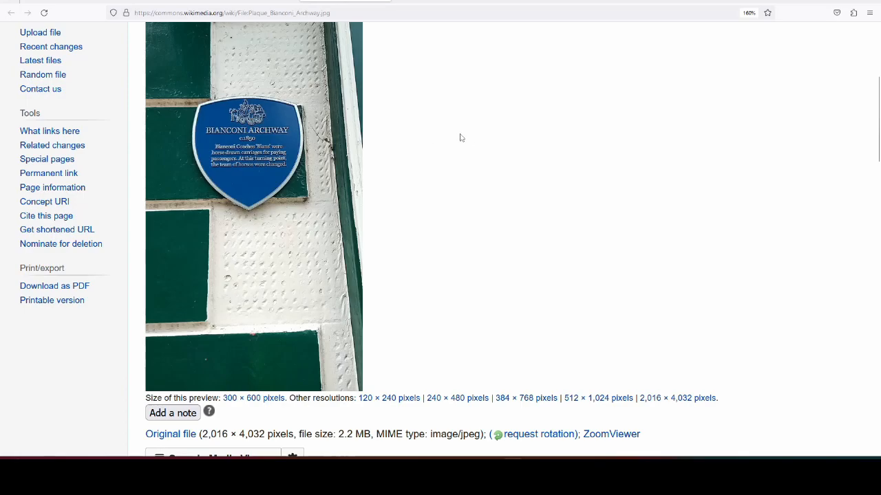
scroll(465, 135, "down", 15)
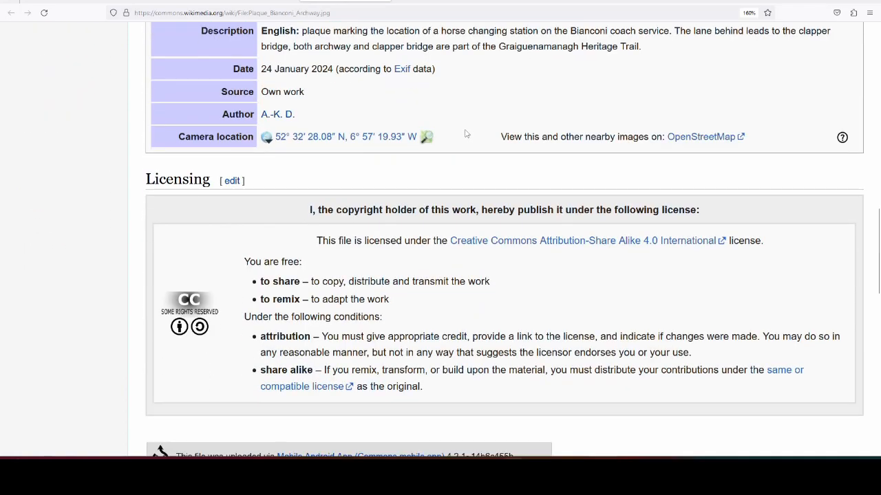
scroll(465, 134, "down", 5)
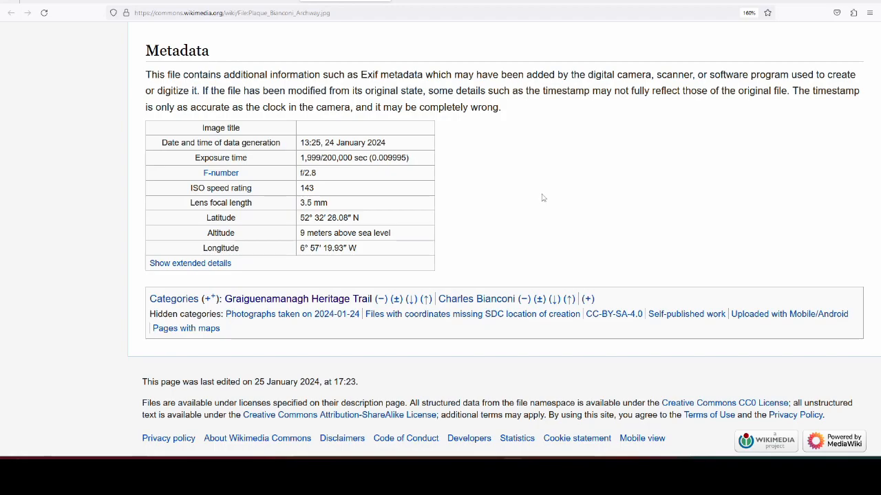
left_click(384, 2)
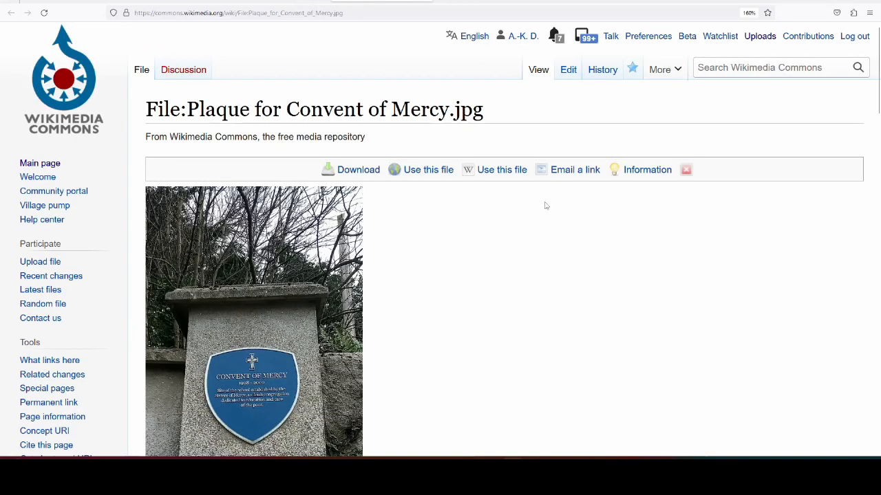
Step: Change the Convent of Mercy plaque file's Graiguenamanagh category to Graiguenamanagh Heritage Trail and close its tab
scroll(547, 208, "down", 3)
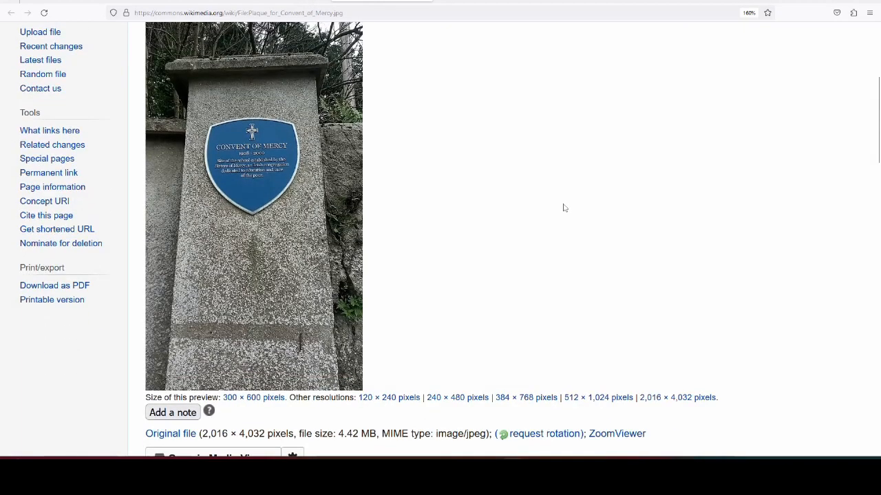
scroll(562, 208, "down", 15)
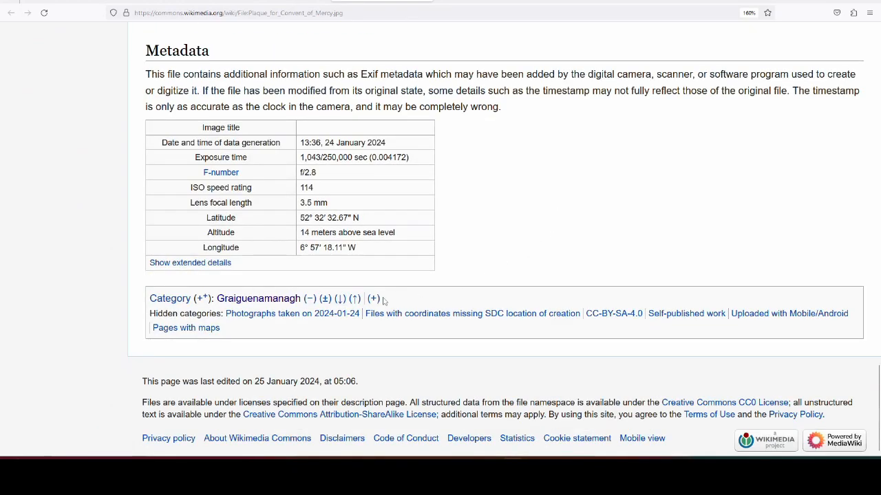
left_click(325, 299)
left_click(349, 269)
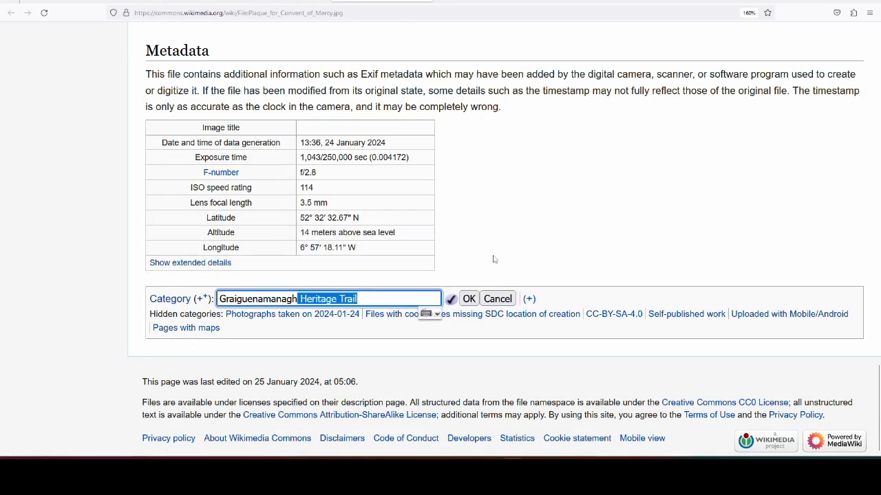
left_click(469, 299)
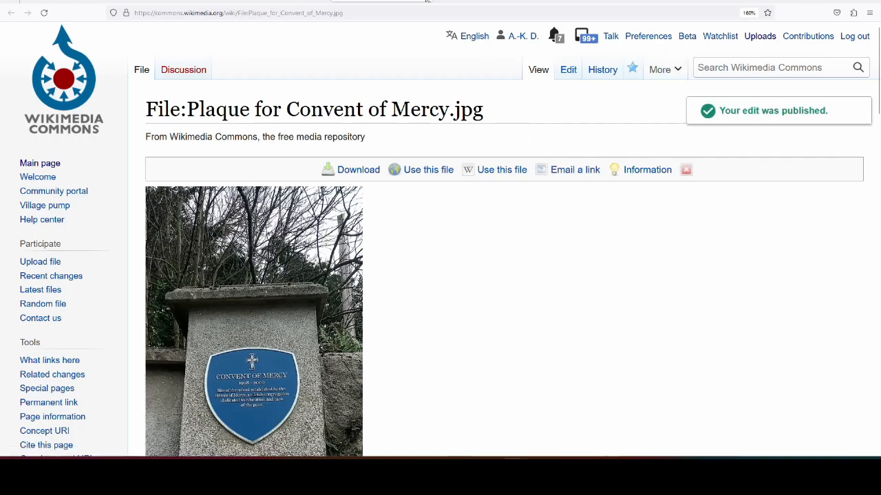
left_click(428, 2)
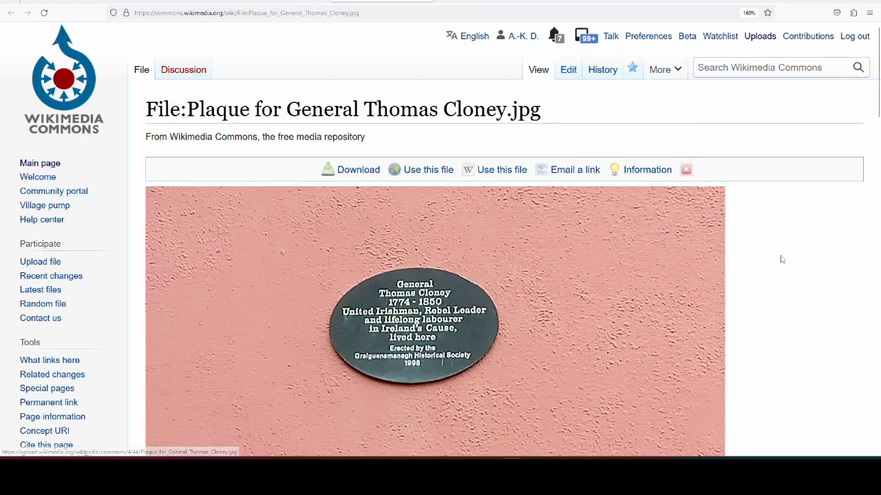
Step: Replace the Graiguenamanagh category on the General Thomas Cloney plaque file with Graiguenamanagh Heritage Trail and close its tab
scroll(781, 259, "down", 3)
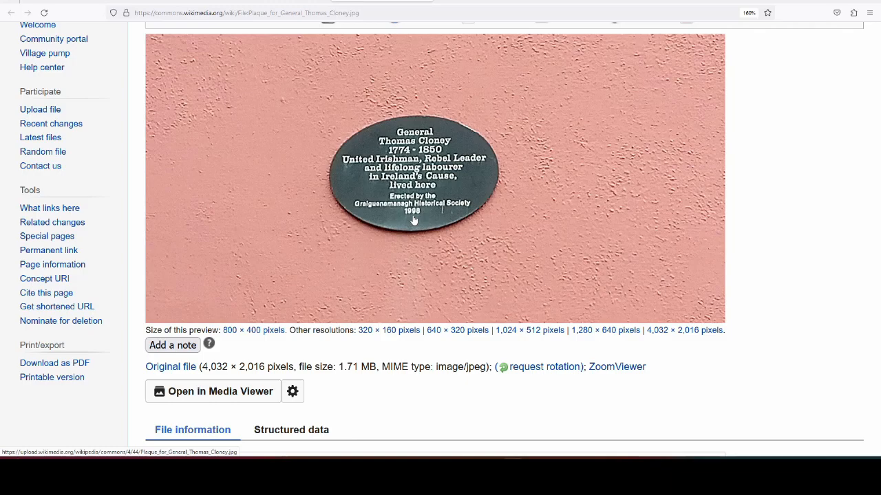
scroll(447, 264, "up", 2)
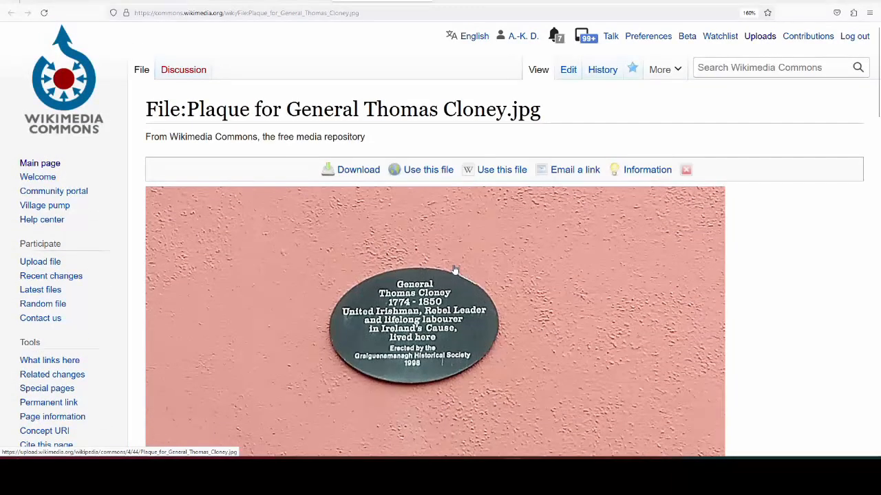
scroll(454, 265, "down", 4)
scroll(454, 262, "up", 2)
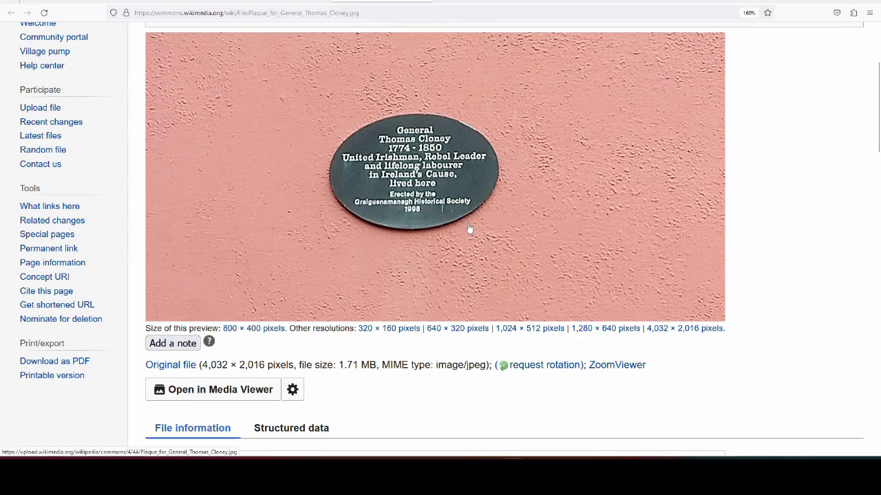
scroll(468, 228, "down", 12)
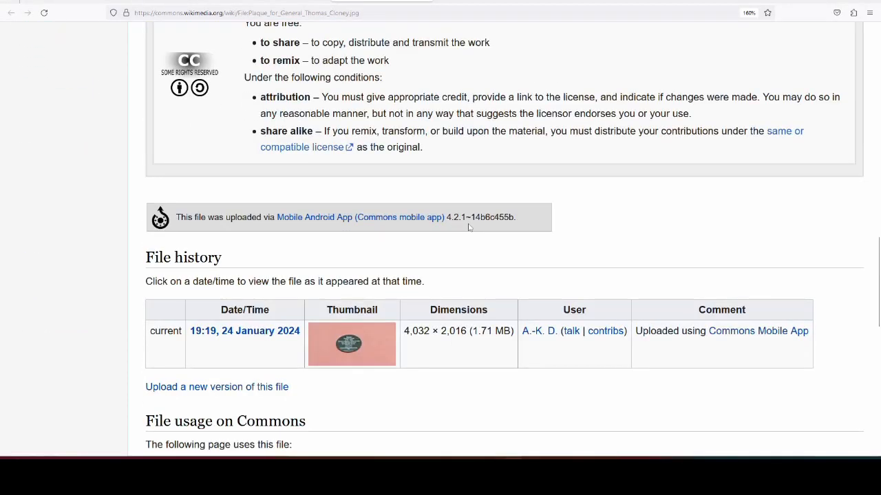
scroll(469, 228, "down", 3)
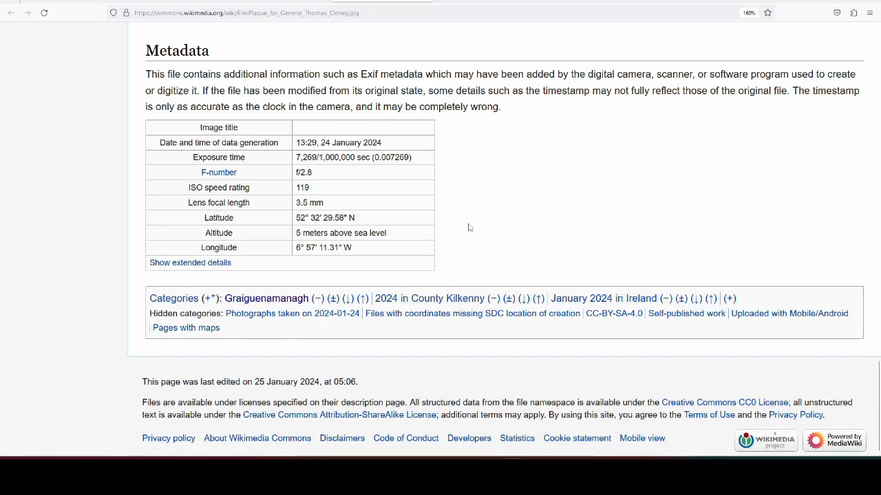
left_click(335, 299)
left_click(349, 268)
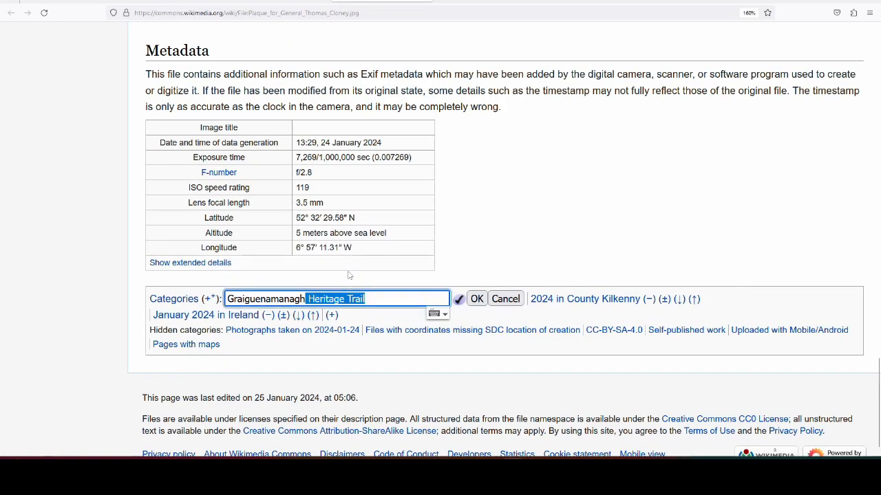
left_click(479, 304)
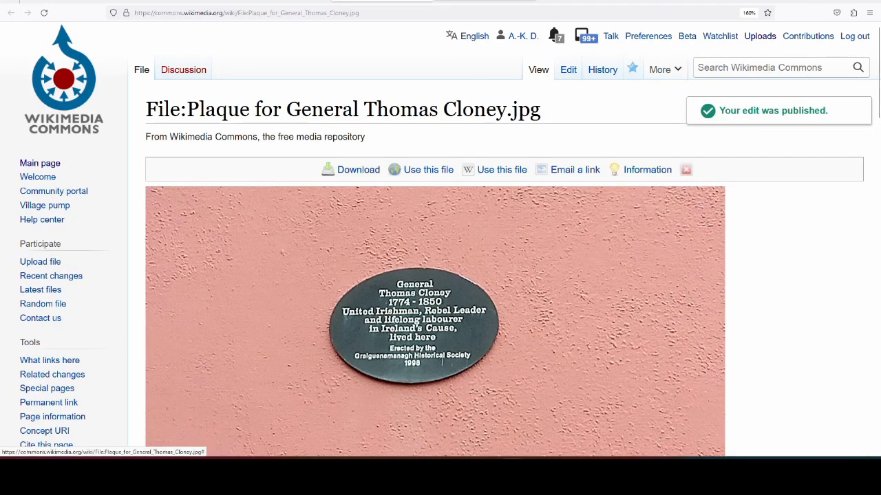
left_click(422, 2)
Step: Move the Widows' Cottages plaque file from the Graiguenamanagh category to Graiguenamanagh Heritage Trail and close its tab
scroll(509, 289, "down", 7)
scroll(511, 274, "up", 5)
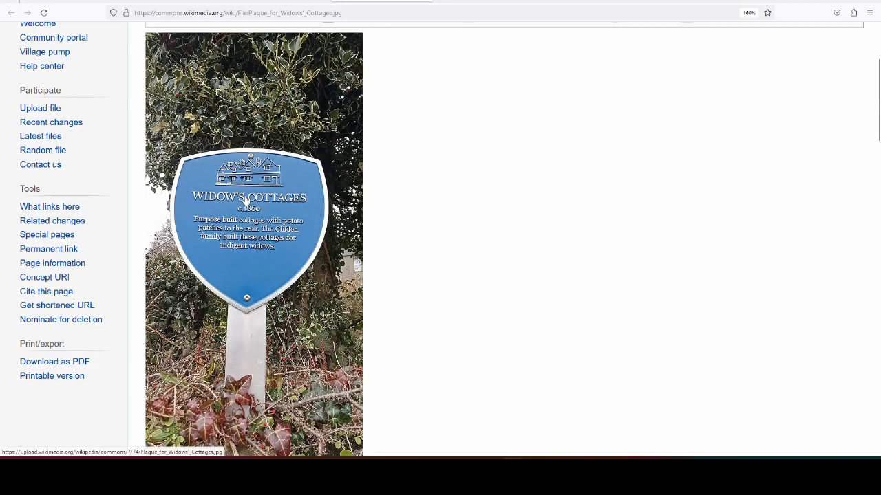
scroll(550, 254, "down", 10)
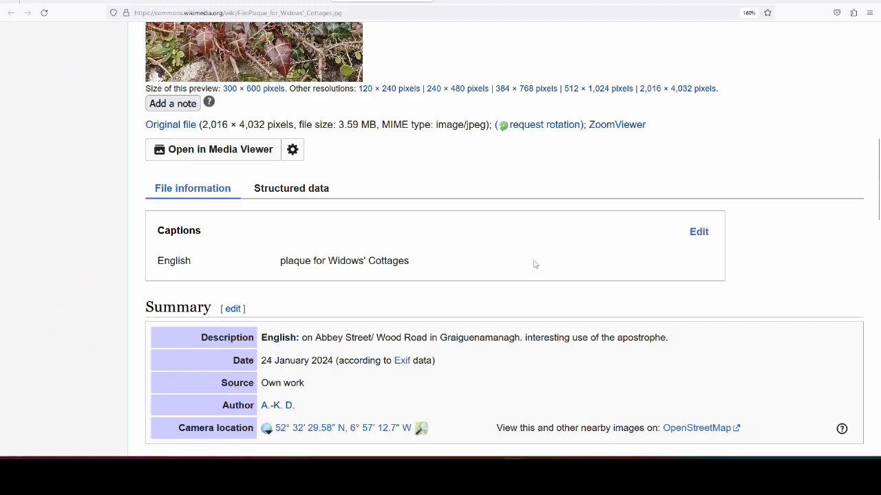
scroll(540, 258, "down", 10)
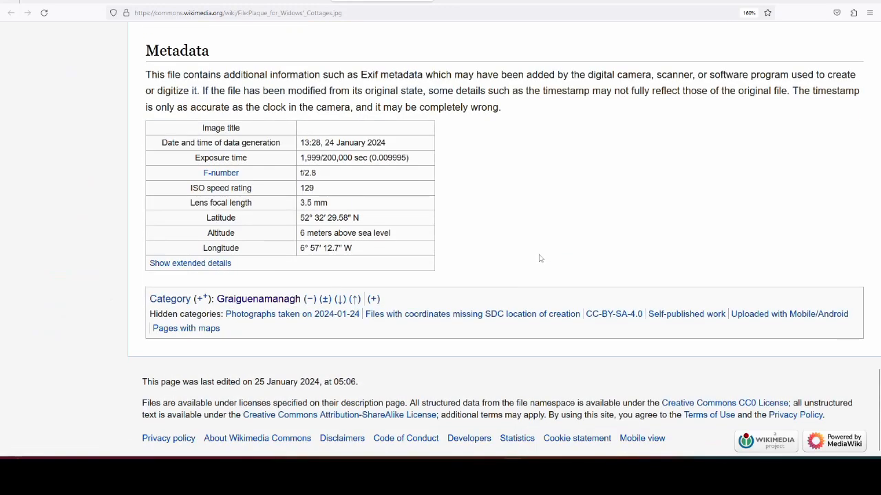
left_click(344, 297)
left_click(347, 270)
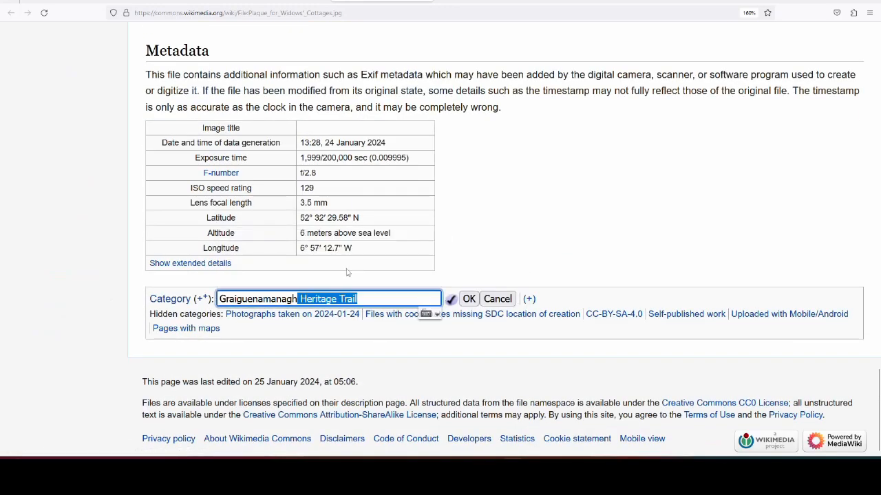
left_click(470, 299)
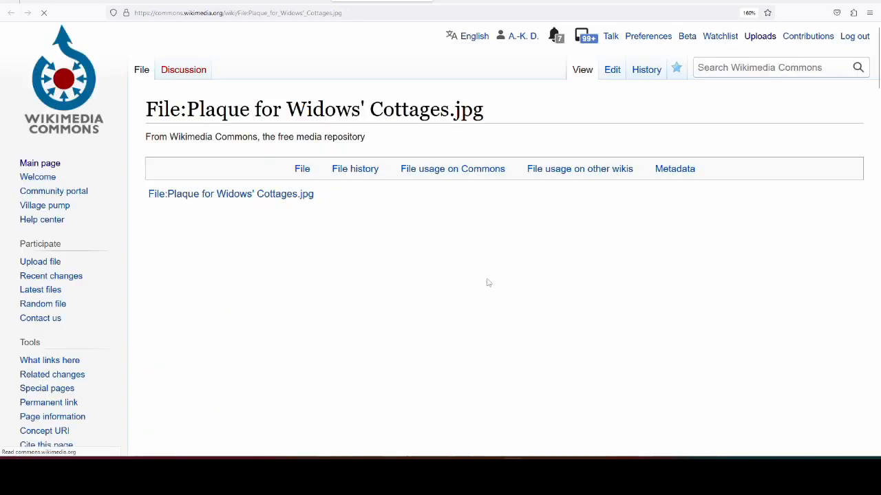
scroll(498, 246, "down", 1)
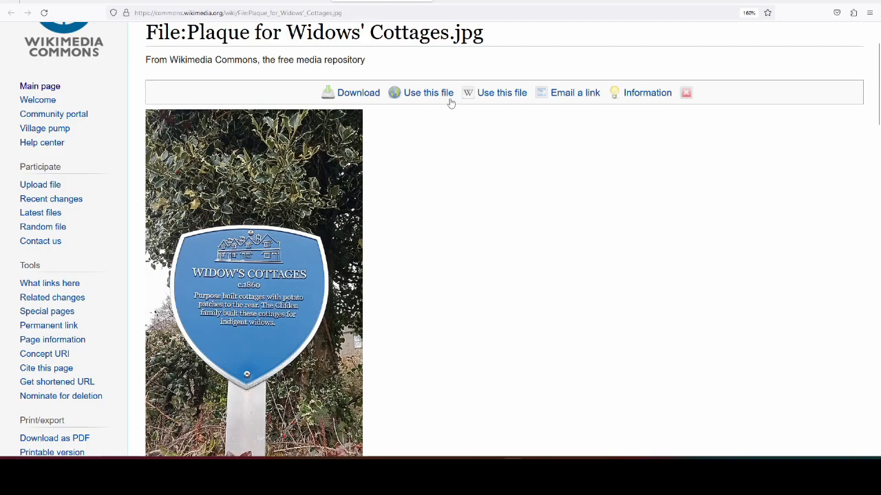
left_click(428, 0)
Step: Look through the Graiguenamanagh category on Wikimedia Commons for further heritage trail plaque photos
left_click(289, 2)
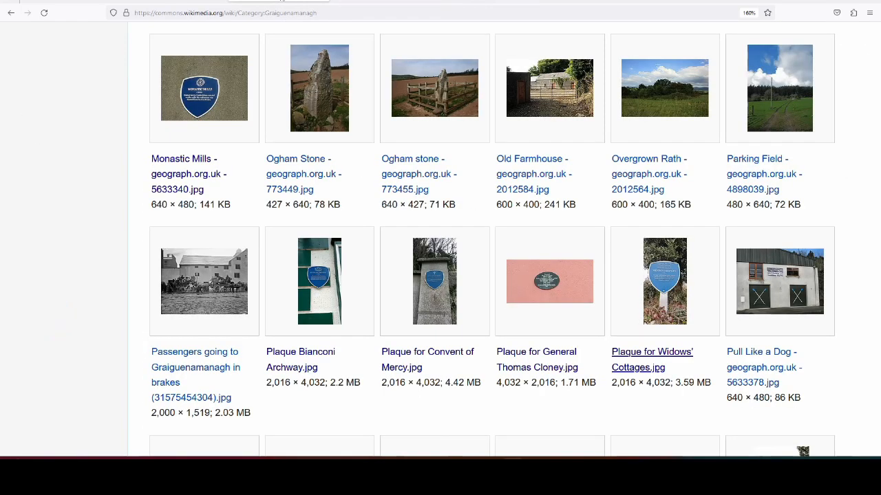
scroll(590, 200, "down", 2)
scroll(590, 199, "down", 2)
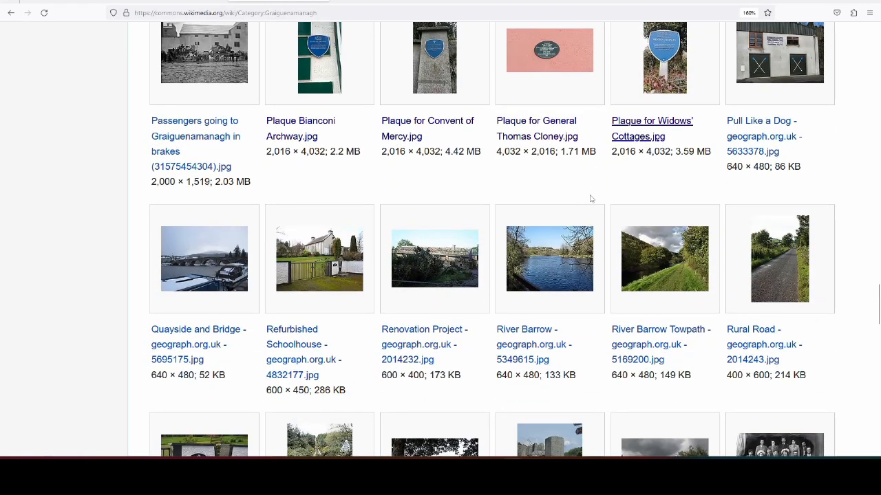
scroll(590, 200, "down", 1)
scroll(596, 199, "up", 10)
Step: Reload the Graiguenamanagh Heritage Trail category page to check its list of files
left_click(396, 2)
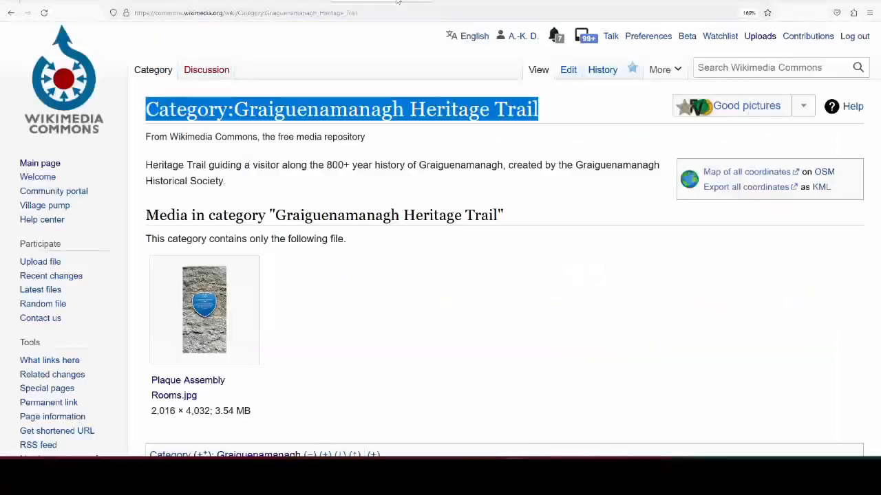
left_click(586, 321)
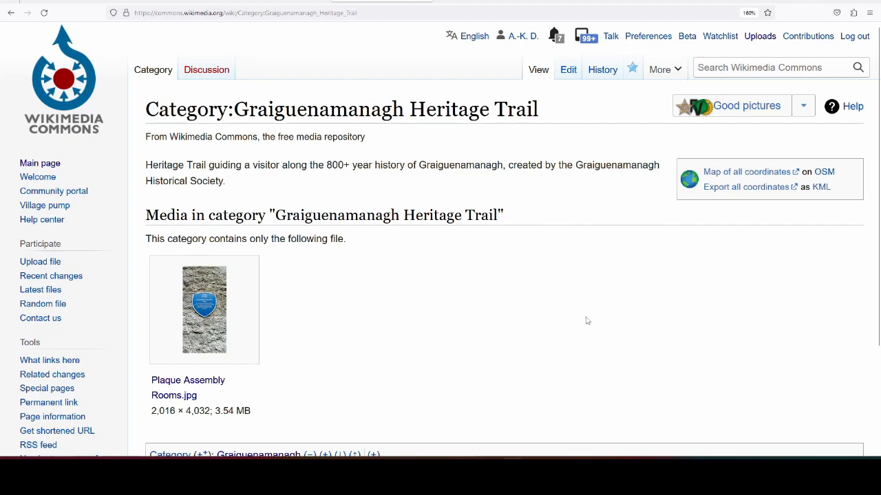
key("F5")
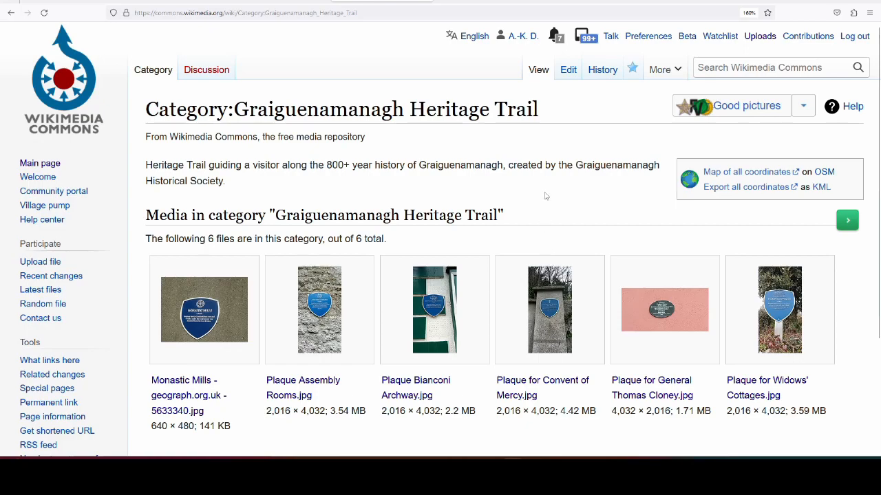
Step: View the category's files on the coordinates map and inspect the Convent of Mercy, Assembly Rooms, Monastic Mills and Bianconi Archway plaque markers
scroll(544, 196, "down", 1)
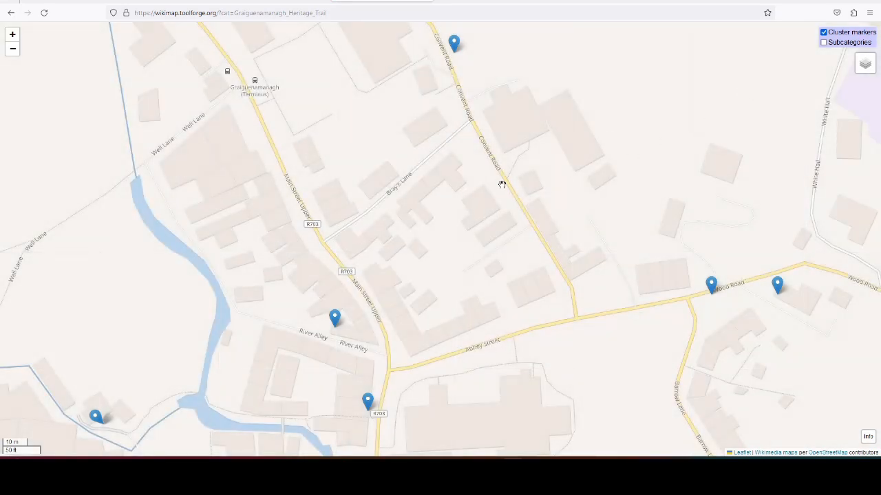
scroll(480, 240, "down", 1)
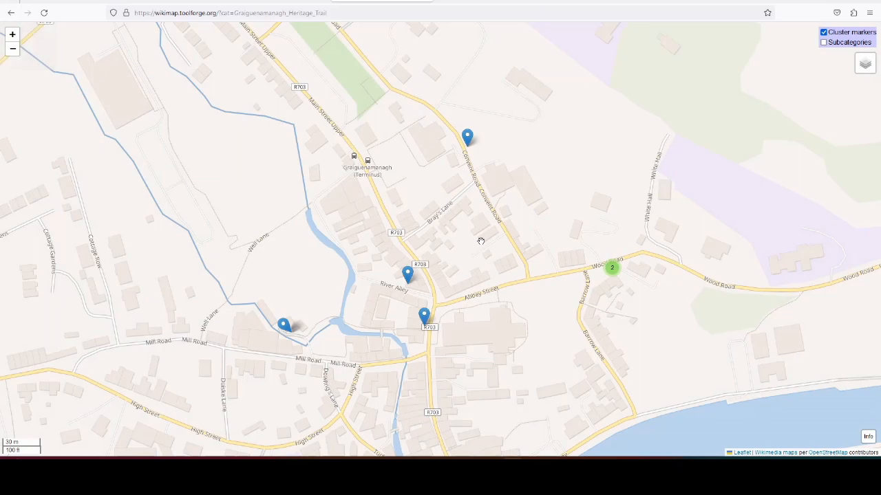
left_click(468, 139)
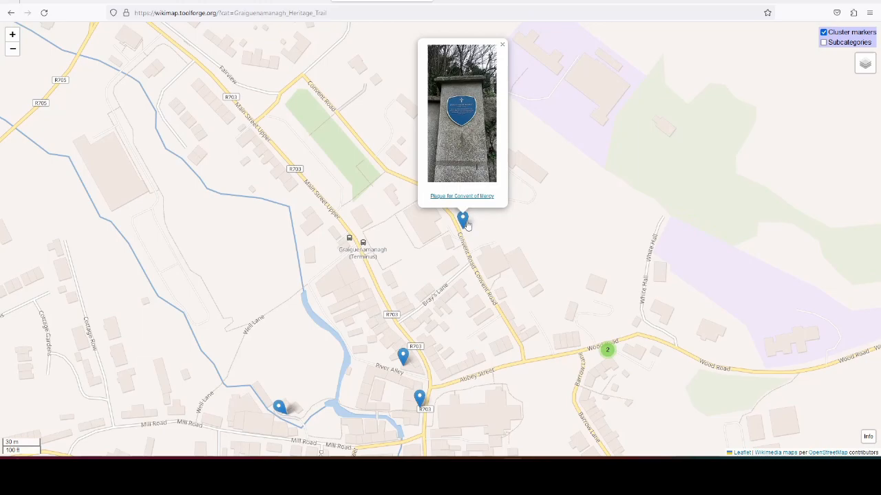
left_click(403, 355)
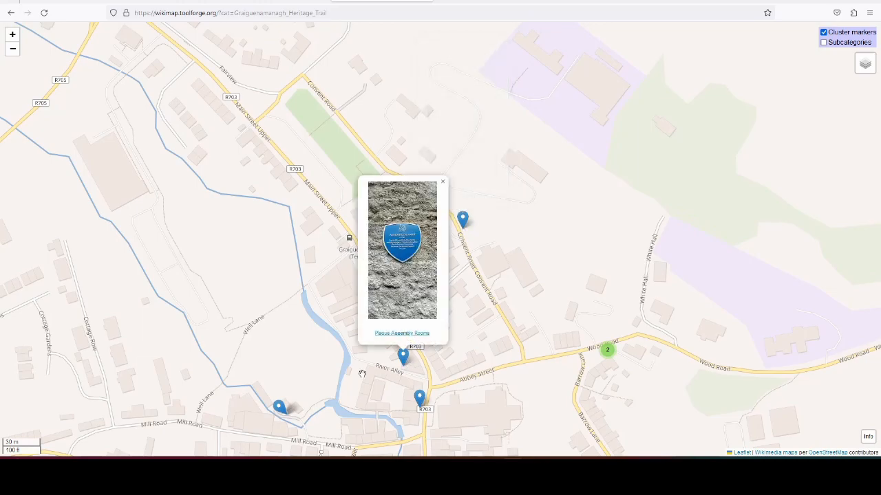
left_click(278, 408)
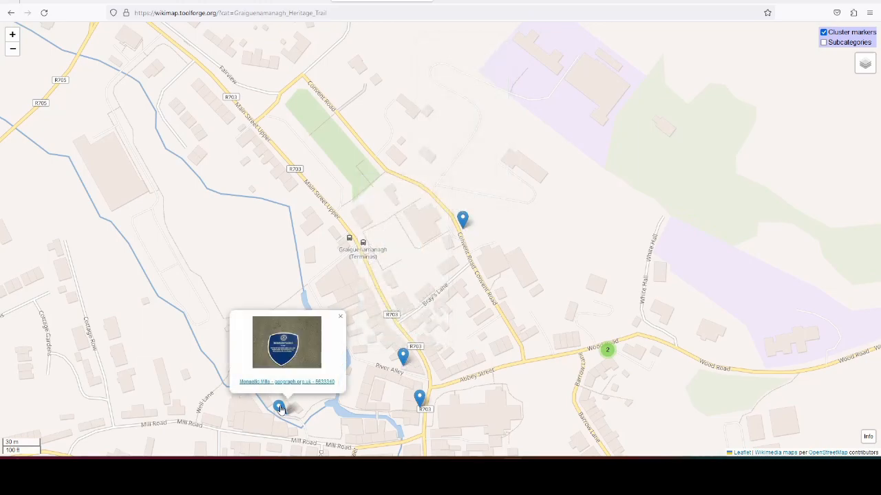
left_click(420, 401)
left_click(283, 413)
left_click_drag(352, 436, 402, 332)
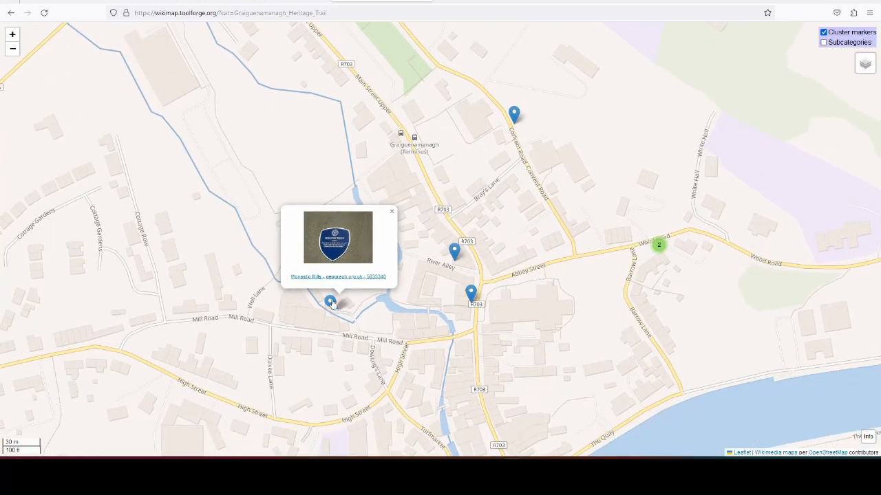
left_click(471, 295)
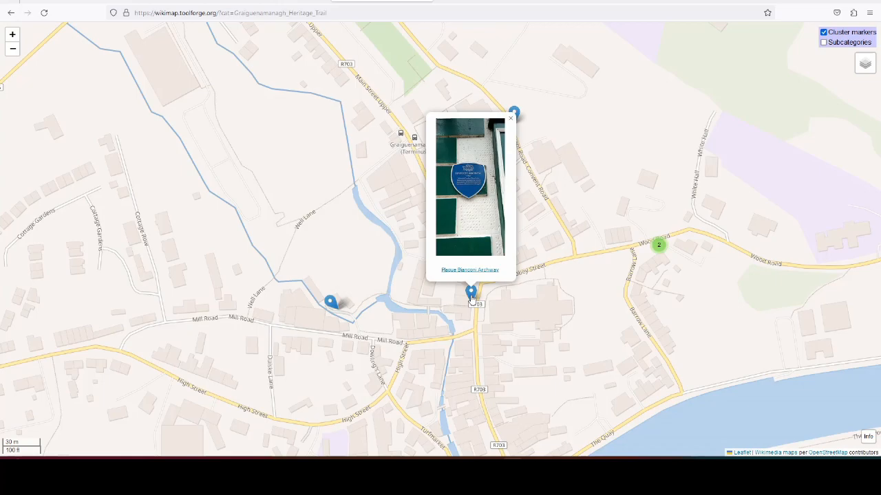
Step: Expand the marker cluster on Wood Road, view the General Thomas Cloney plaque photo, and highlight the category map's web address
scroll(679, 251, "up", 3)
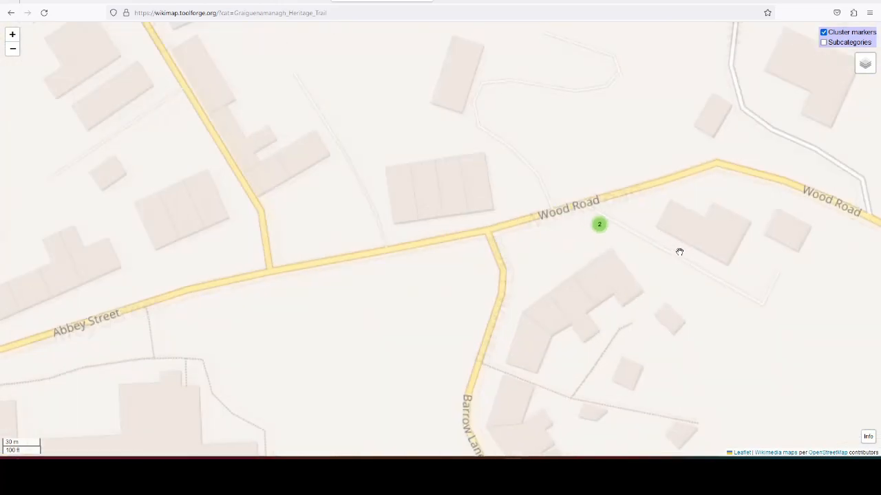
left_click(534, 213)
left_click(665, 216)
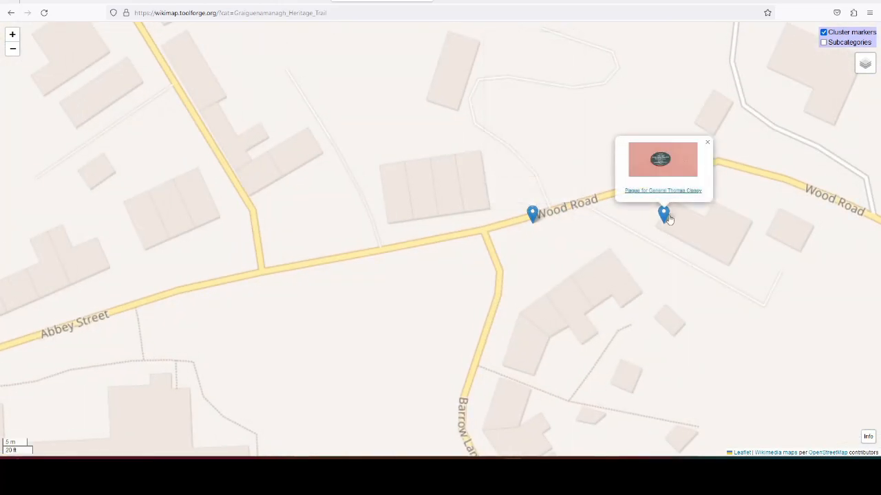
scroll(602, 204, "down", 5)
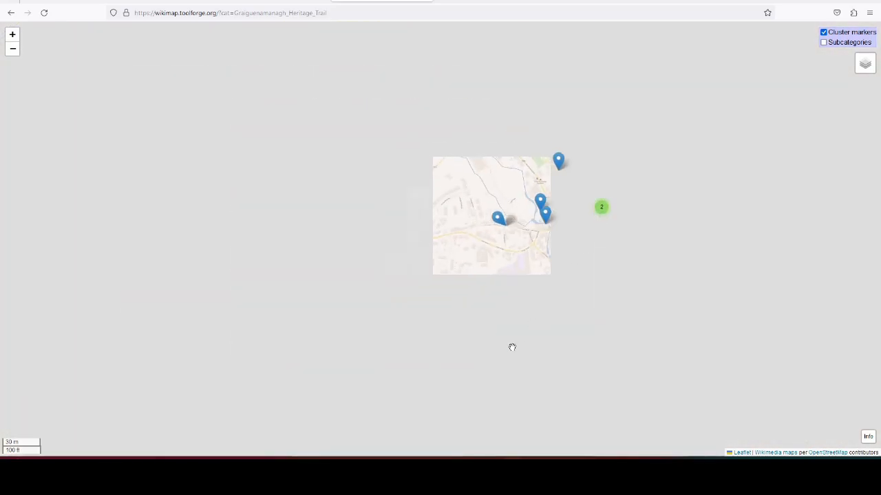
scroll(617, 220, "up", 1)
left_click_drag(647, 122, 609, 146)
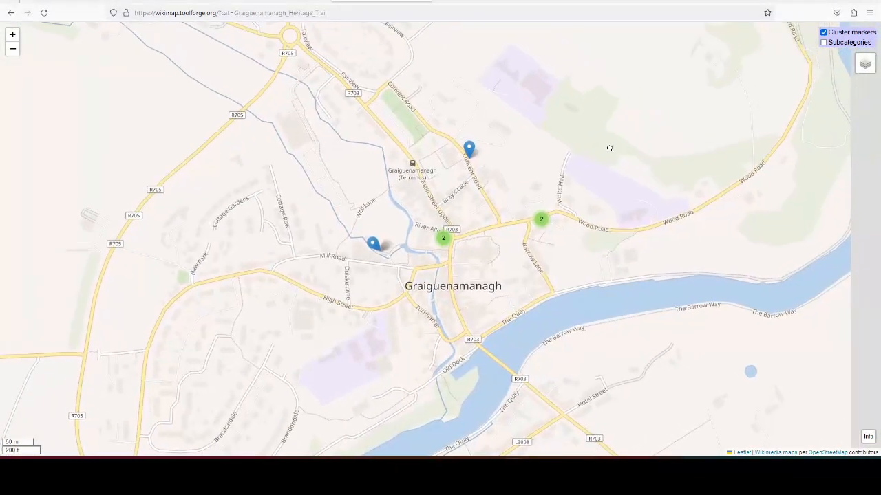
left_click(357, 12)
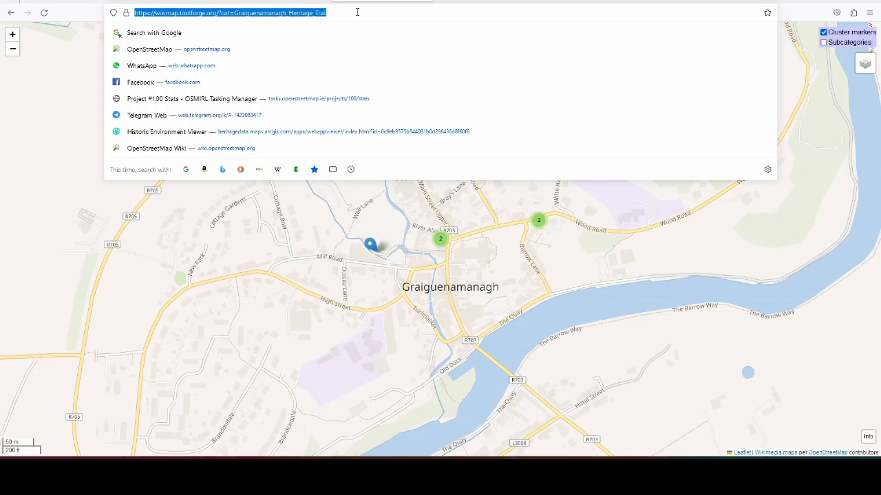
left_click(498, 242)
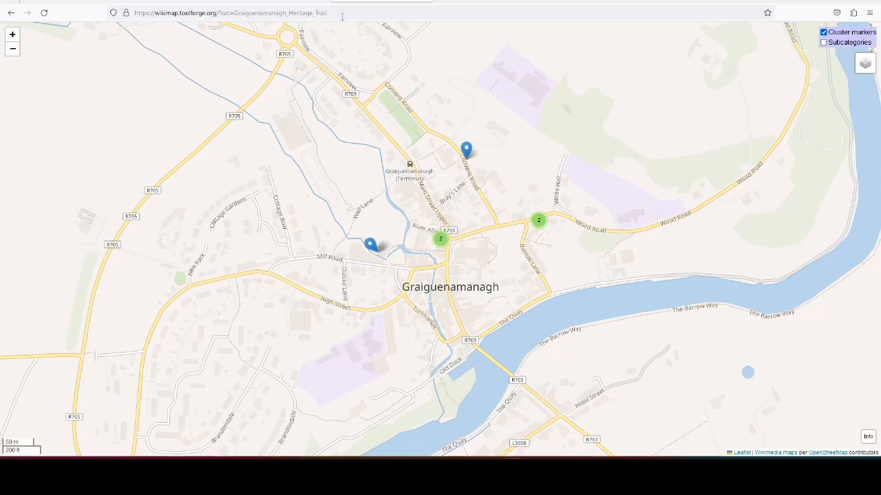
Step: Check the Convent of Mercy and Monastic Mills plaque markers on the category map again
scroll(495, 187, "up", 1)
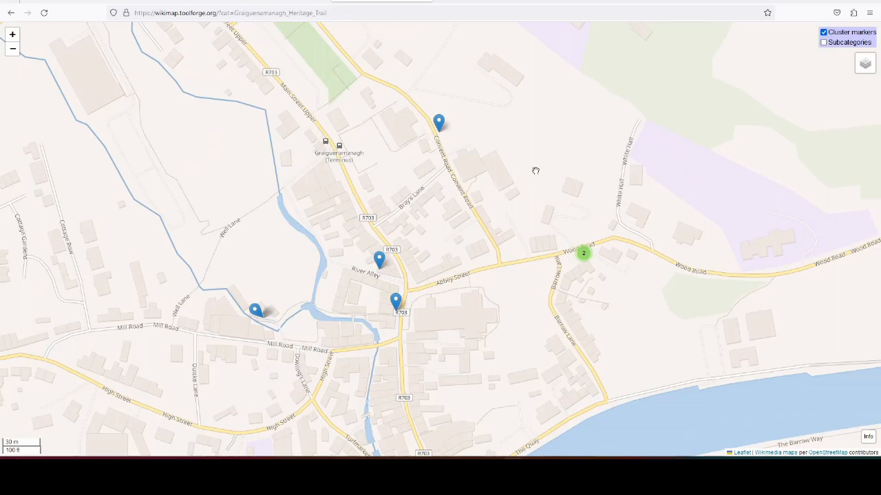
left_click(439, 122)
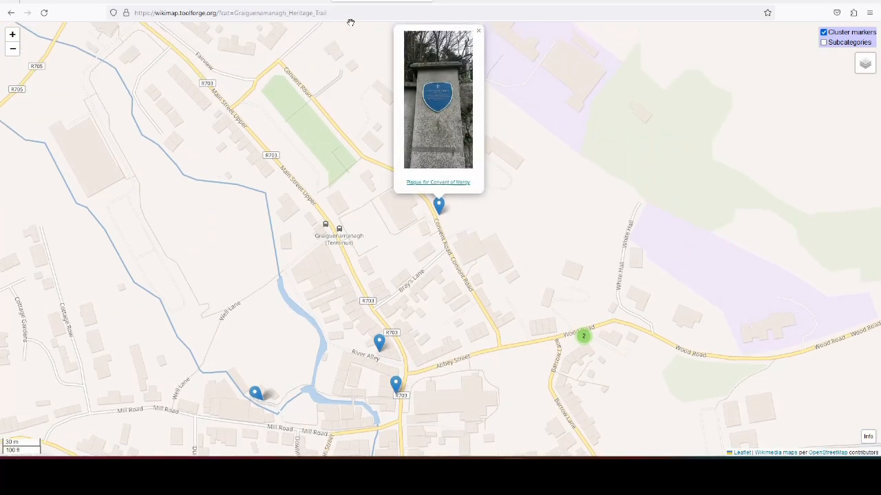
left_click(254, 394)
Step: Switch to overpass turbo and rerun the Graiguenamanagh Heritage Trail query over the whole town
scroll(570, 134, "down", 1)
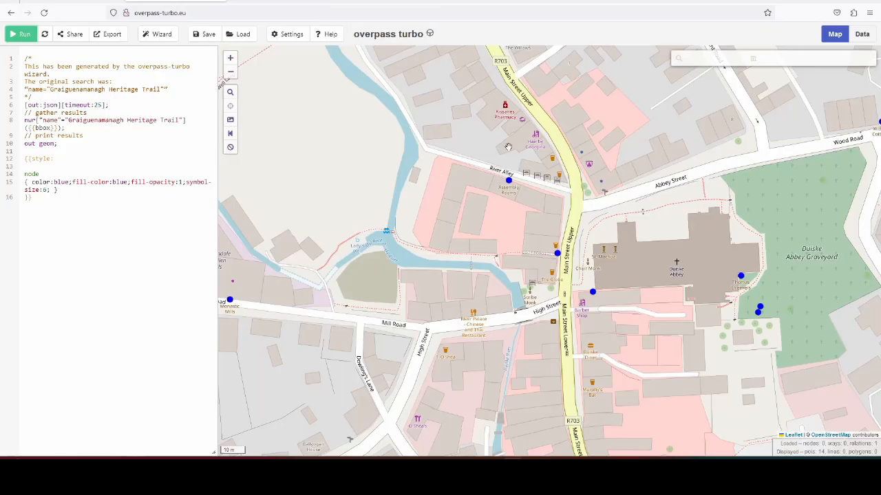
scroll(537, 146, "up", 2)
scroll(551, 194, "down", 1)
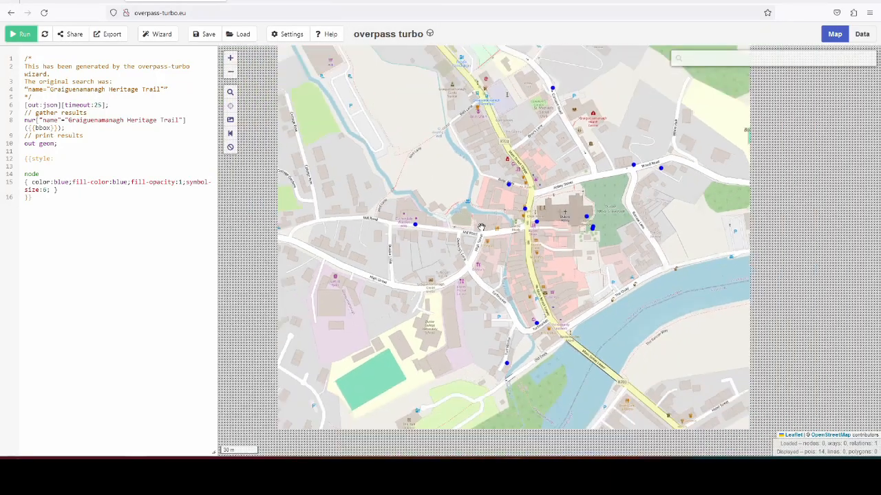
scroll(606, 190, "down", 1)
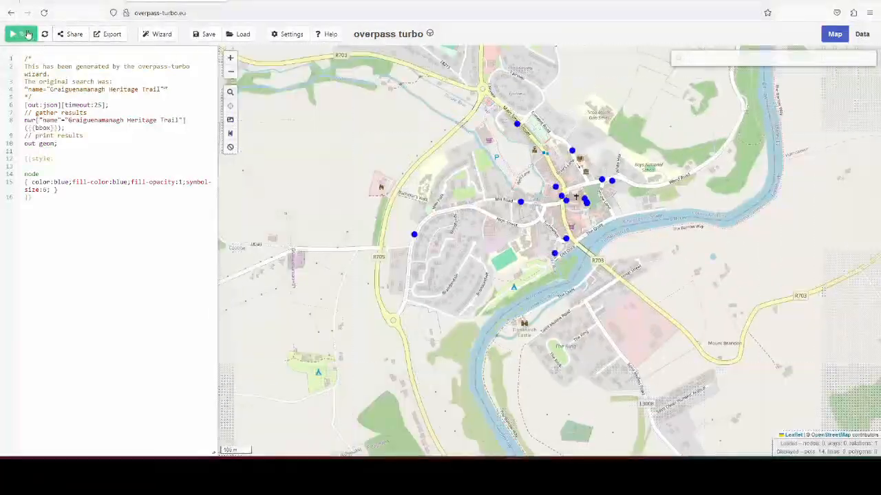
left_click(25, 35)
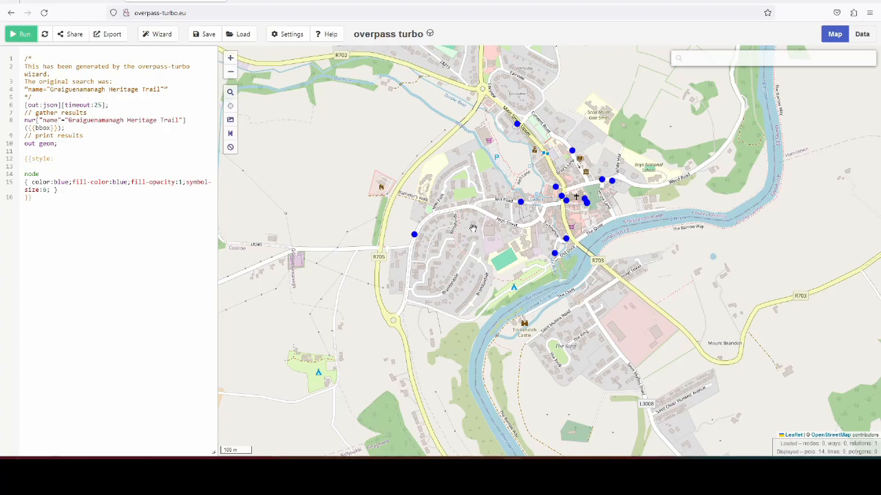
Step: Open the Graiguenamanagh Heritage Trail relation from the result node west of town, review its tags on OpenStreetMap and close its tab
left_click(414, 235)
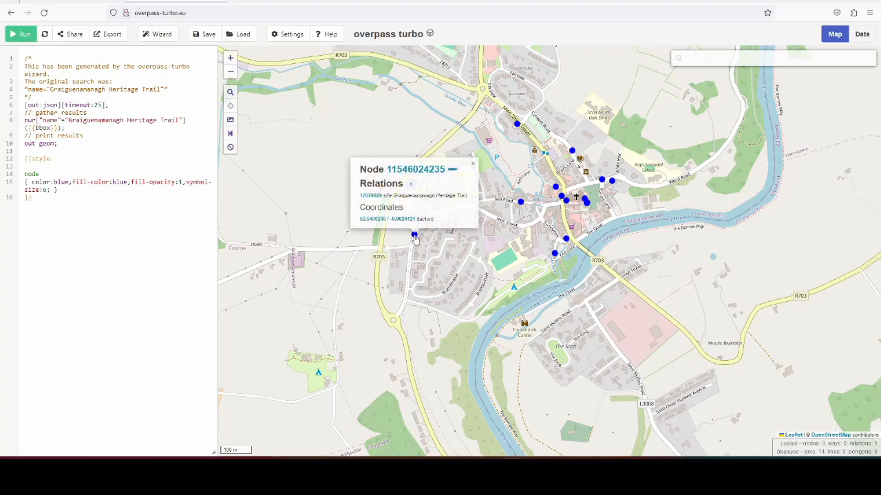
left_click(375, 199)
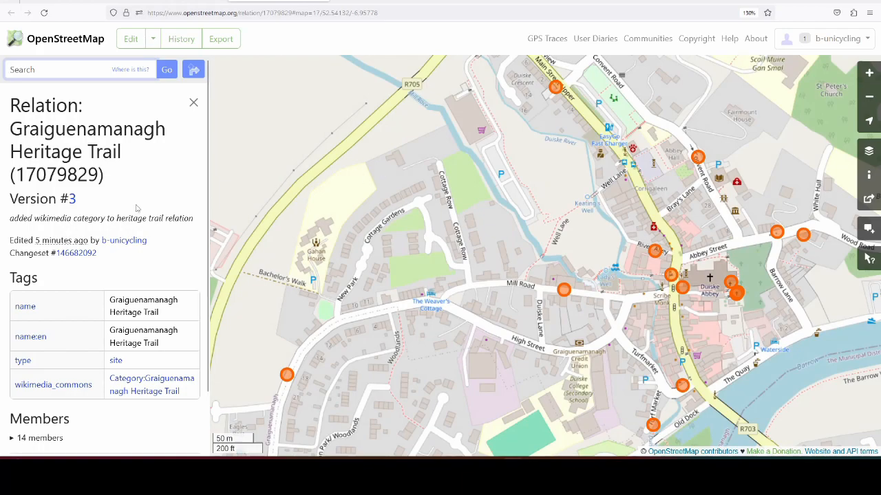
scroll(142, 170, "down", 2)
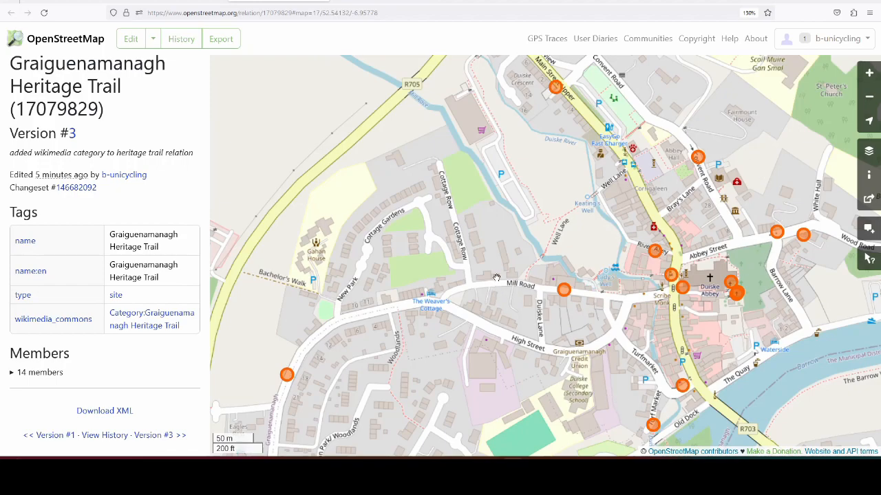
left_click(325, 2)
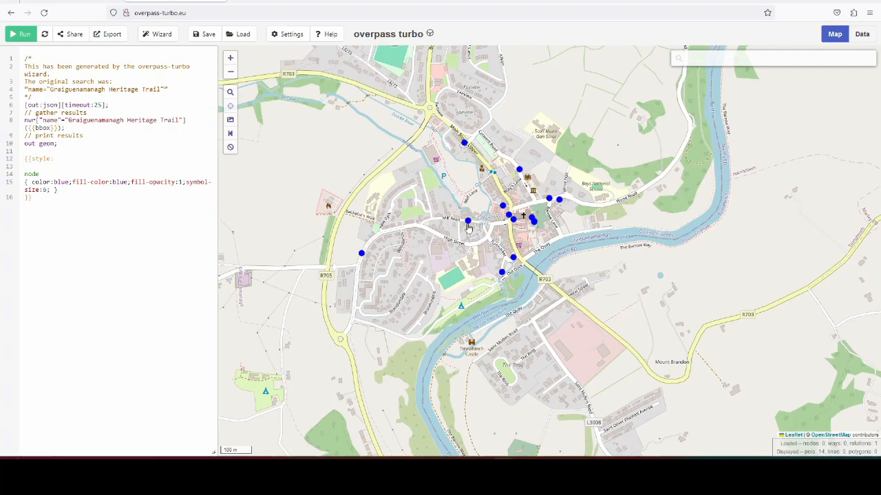
Step: Locate the Monastic Mills plaque on Mill Road on the OpenStreetMap map and return to overpass turbo
scroll(470, 227, "up", 5)
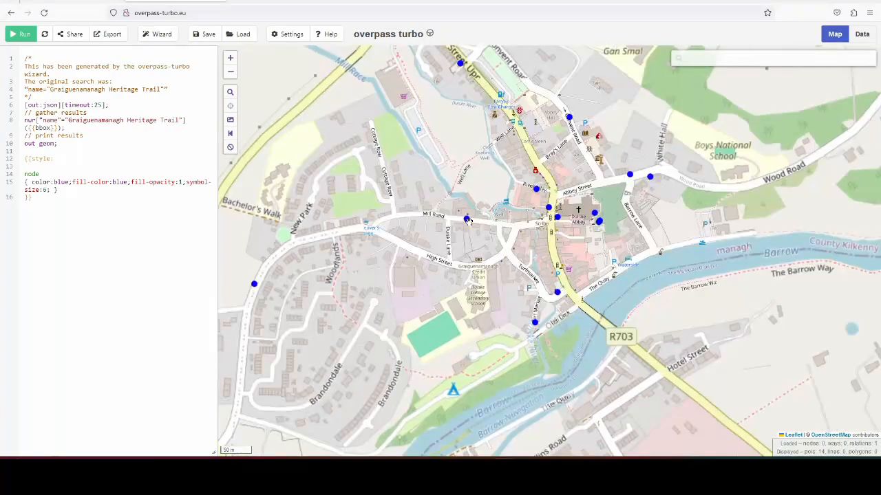
scroll(460, 214, "up", 1)
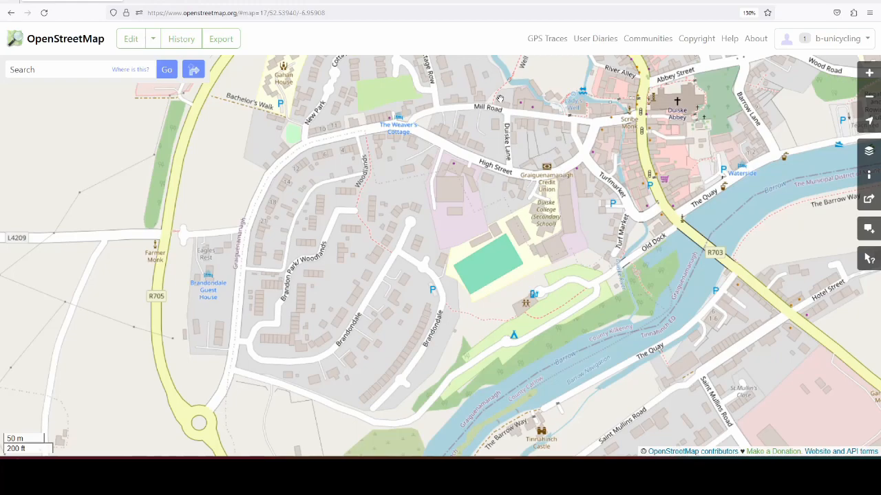
scroll(510, 199, "up", 2)
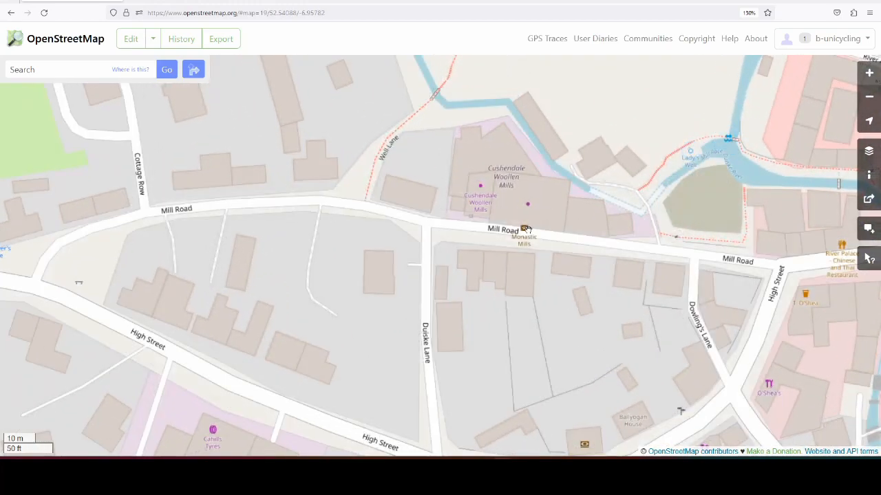
left_click(167, 1)
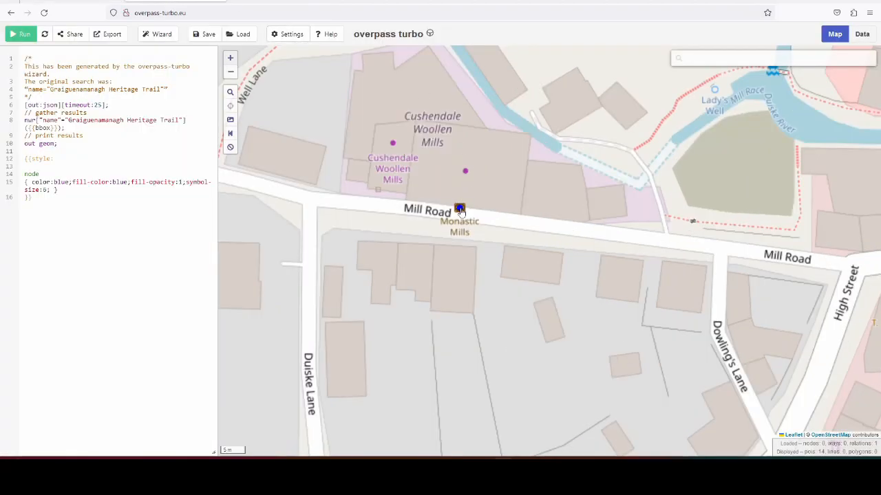
Step: Open the Monastic Mills node from the query results in the OpenStreetMap editor and bring up its tags and relations
left_click(460, 210)
left_click(493, 147)
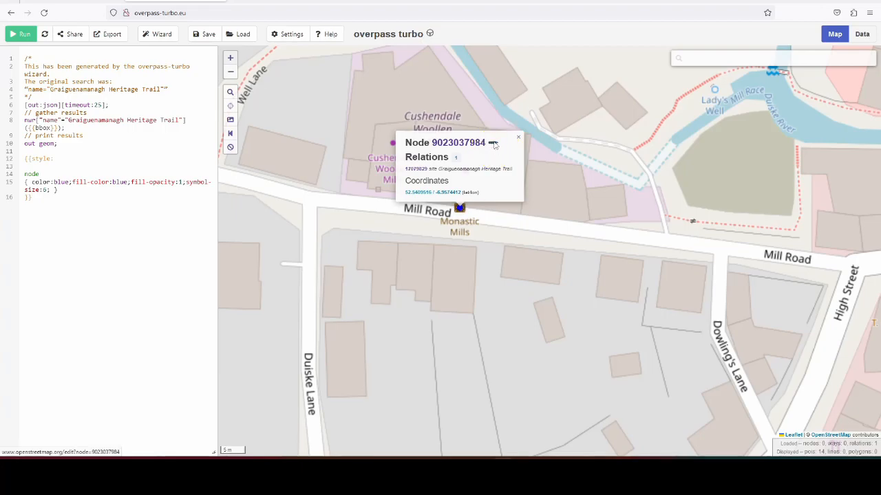
left_click(493, 144)
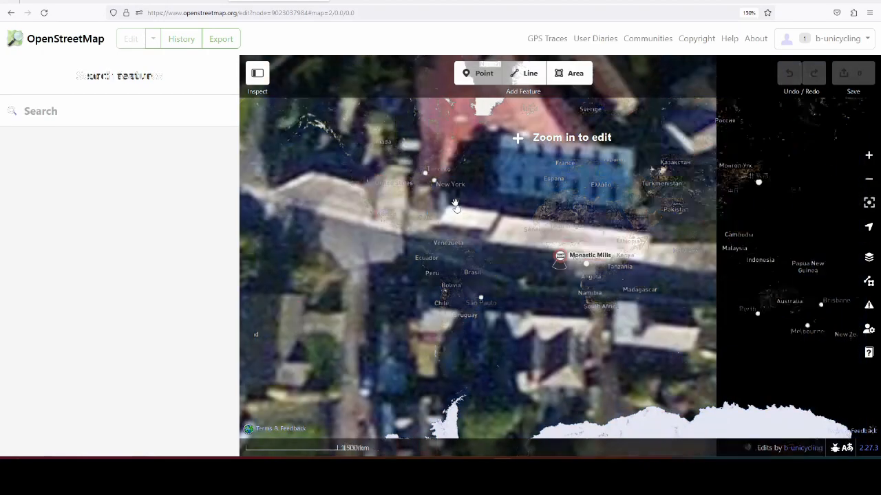
scroll(138, 263, "down", 5)
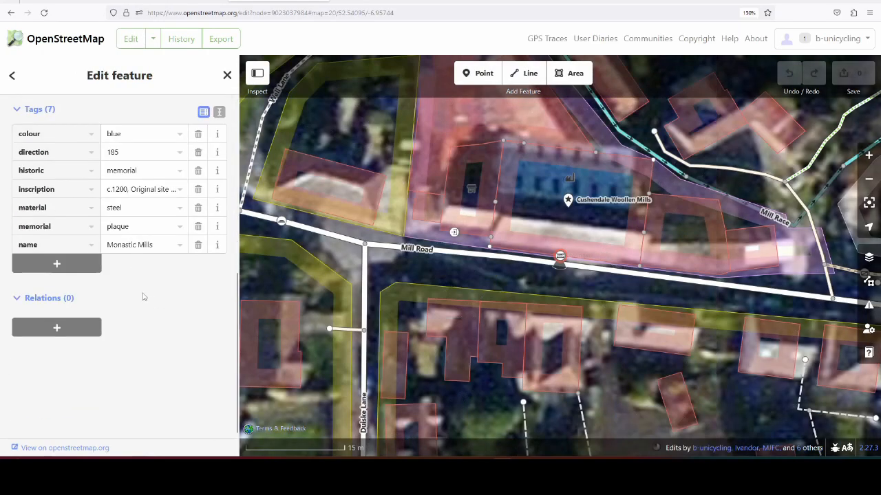
Step: Set the Monastic Mills plaque's material to metal and add a wikimedia_commons tag key to it
left_click_drag(129, 209, 87, 213)
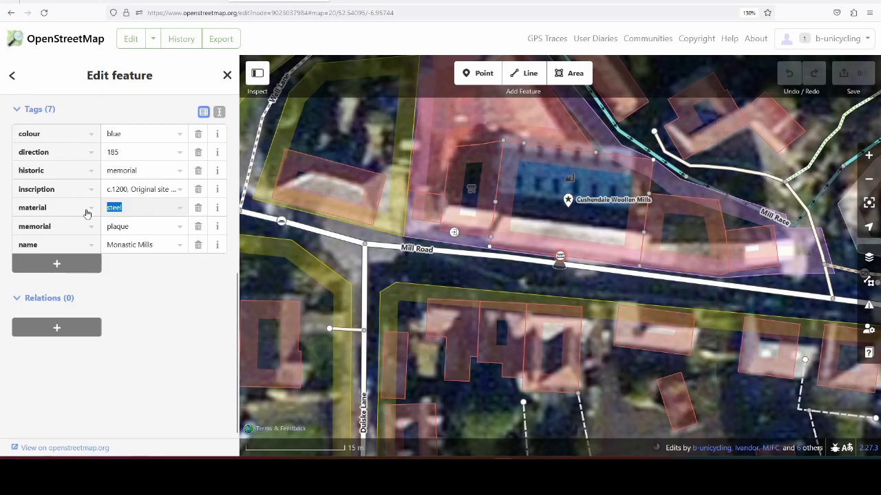
type("metal")
key("Return")
left_click(171, 293)
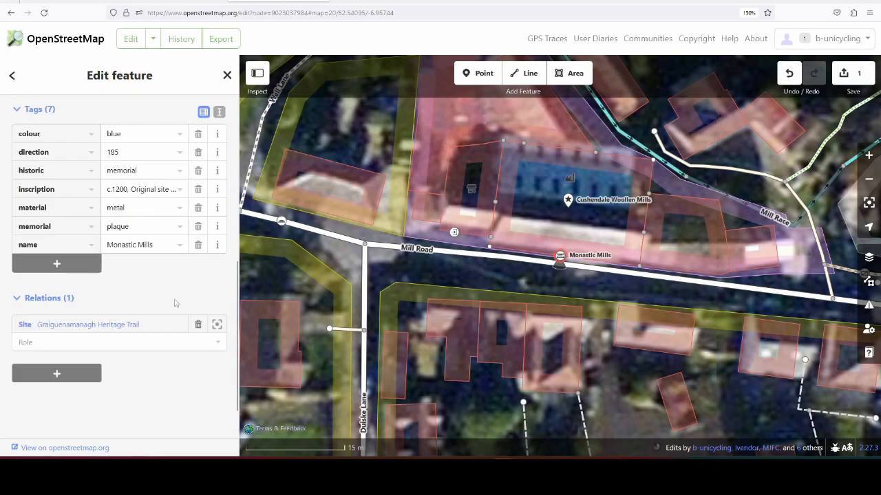
left_click(87, 265)
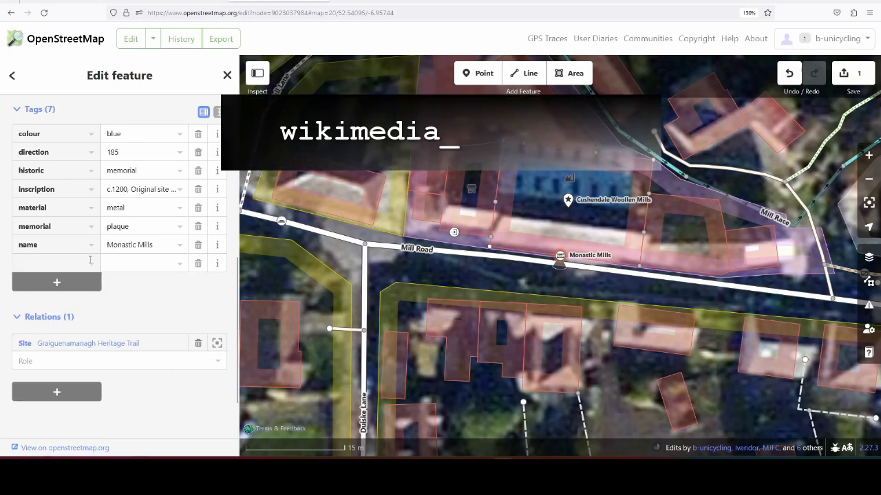
type("wikimedia_commons")
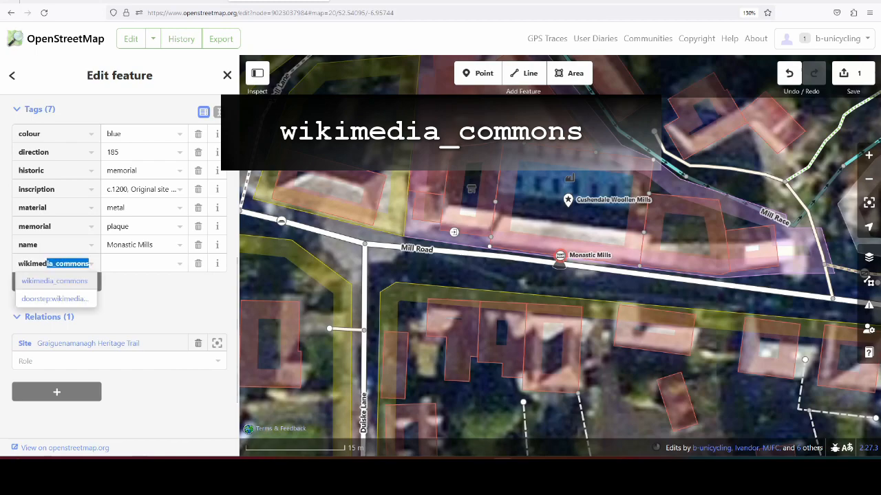
key("Tab")
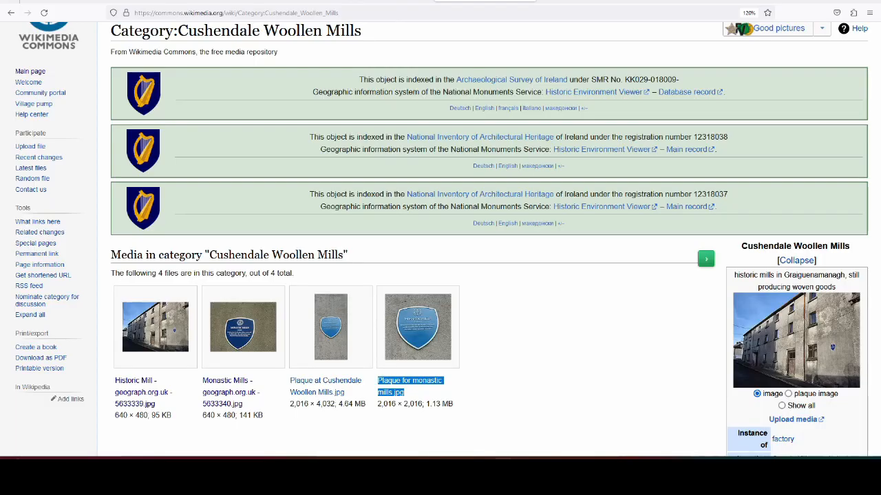
Step: Copy the file name "Plaque for monastic mills.jpg" from the Cushendale Woollen Mills category on Wikimedia Commons and return to the OpenStreetMap editor
scroll(522, 344, "down", 3)
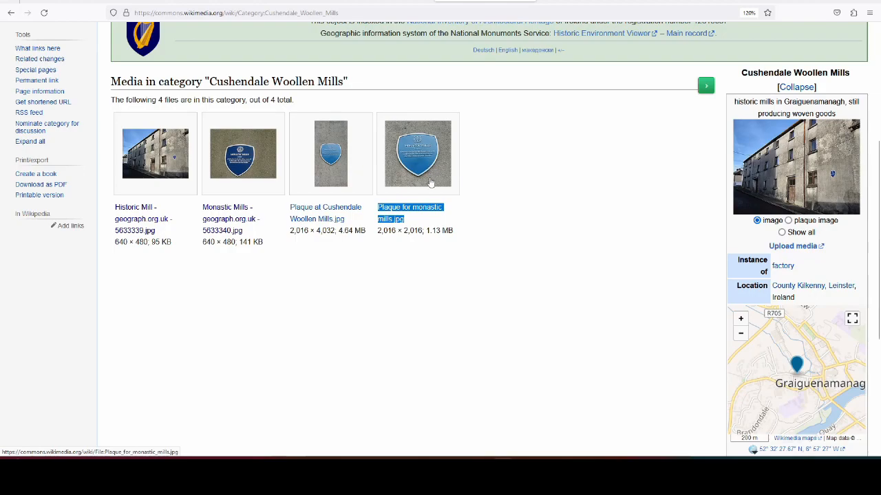
left_click(499, 217)
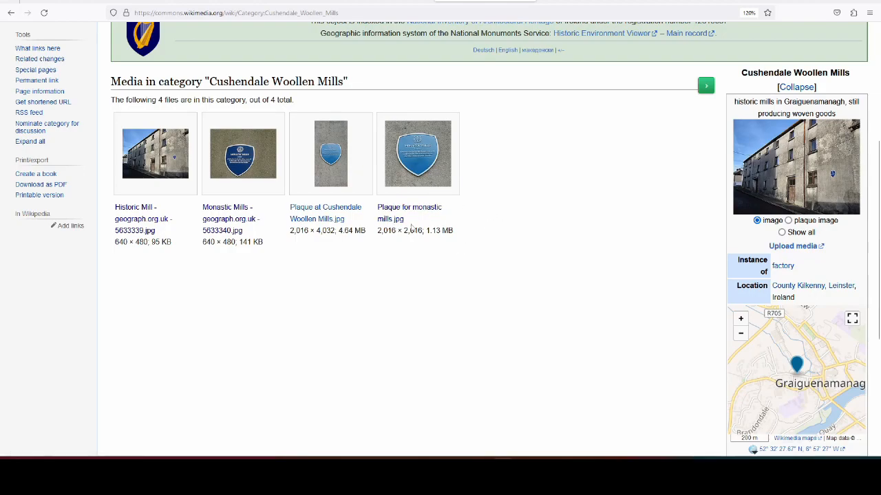
left_click(427, 210)
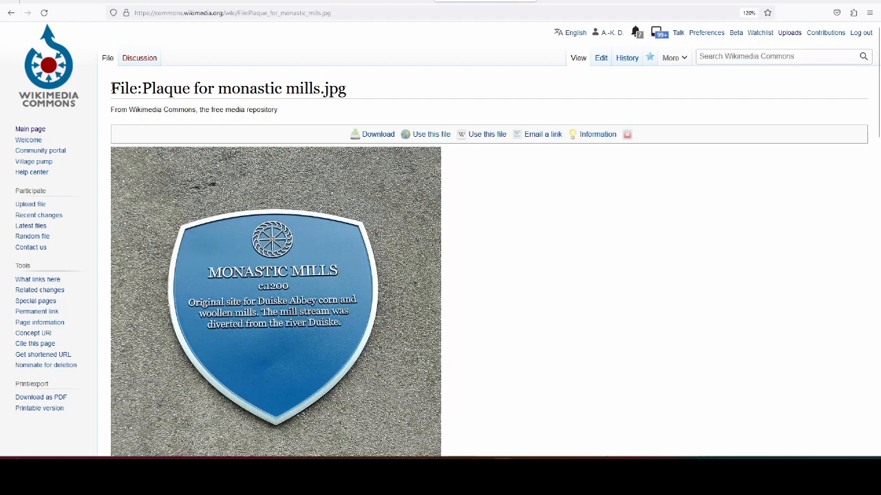
left_click_drag(111, 88, 350, 87)
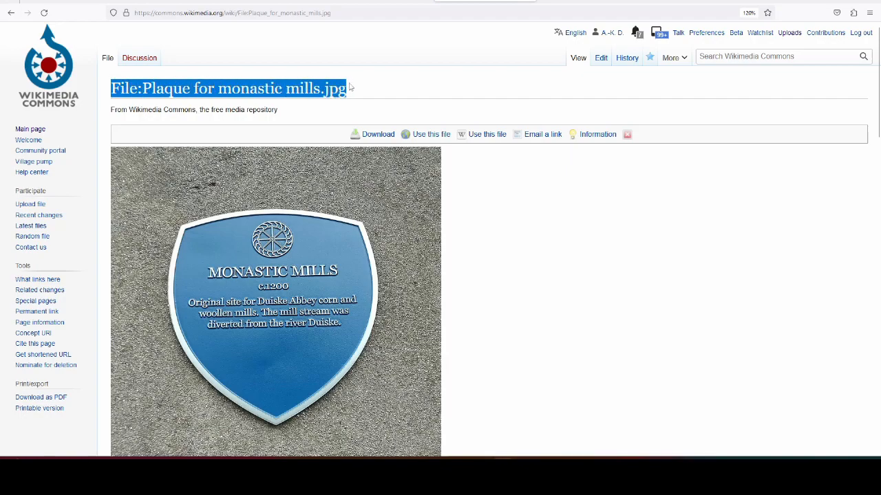
left_click(11, 13)
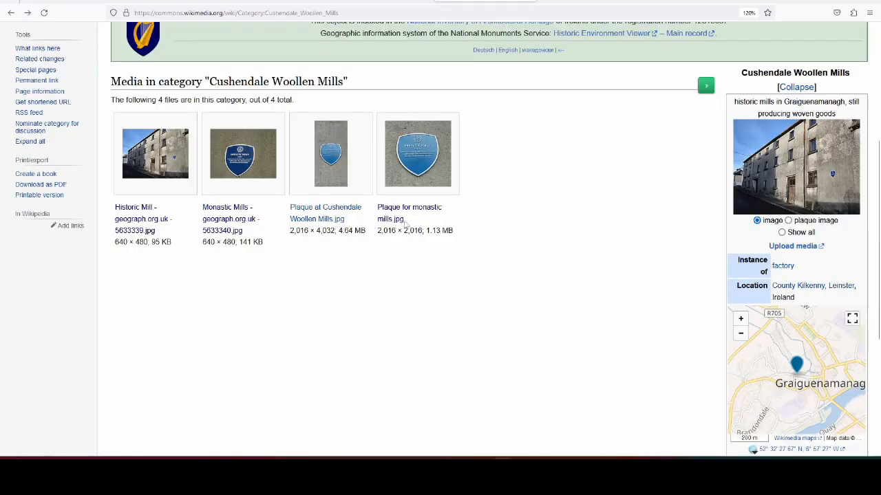
left_click_drag(407, 225, 377, 206)
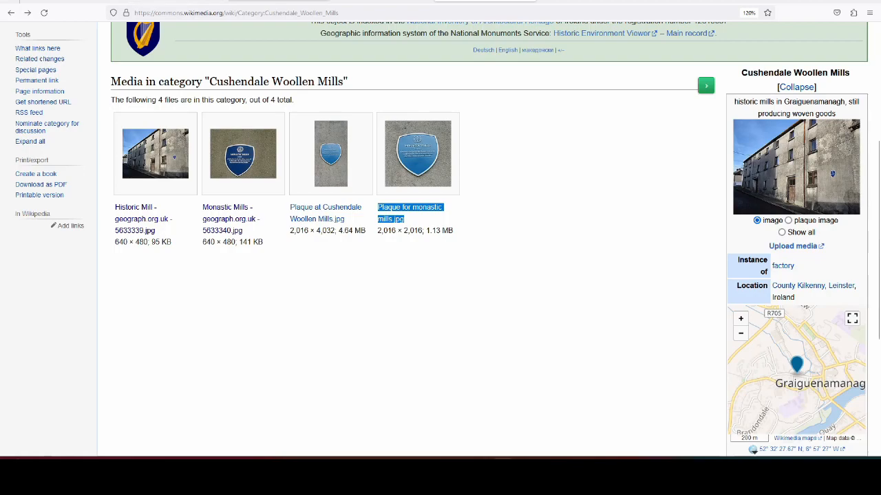
left_click(286, 0)
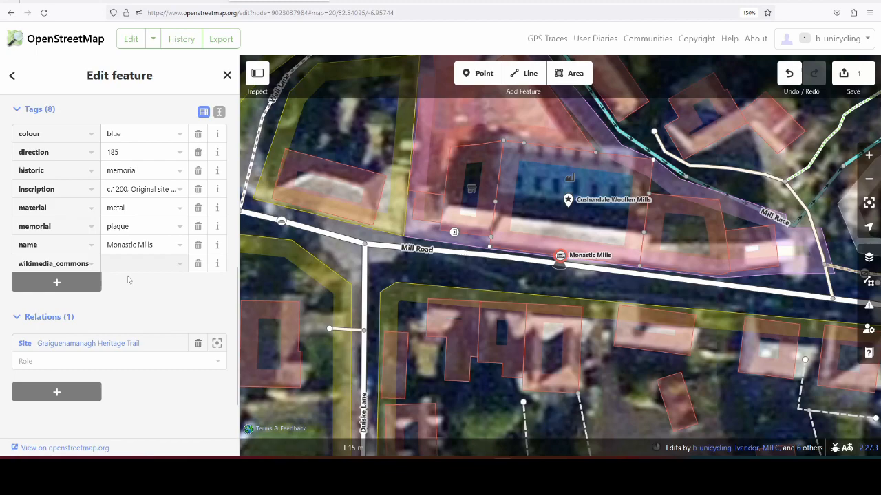
Step: Set the Monastic Mills plaque's wikimedia_commons value to "File:Plaque for monastic mills.jpg"
type("File:")
key("ctrl+v")
key("Home")
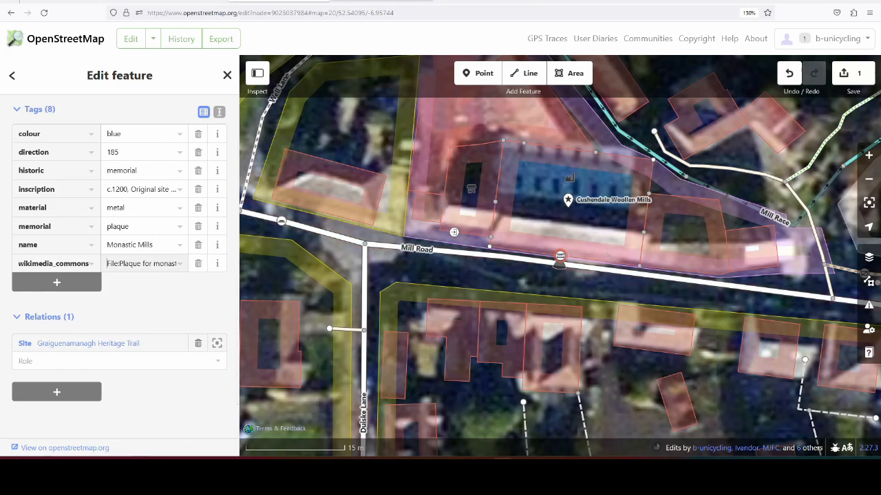
Step: Copy the page title "File:Plaque for drinking fountain.jpg" from the Drinking Fountain, Graiguenamanagh category on Wikimedia Commons and return to the OpenStreetMap editor
left_click(517, 2)
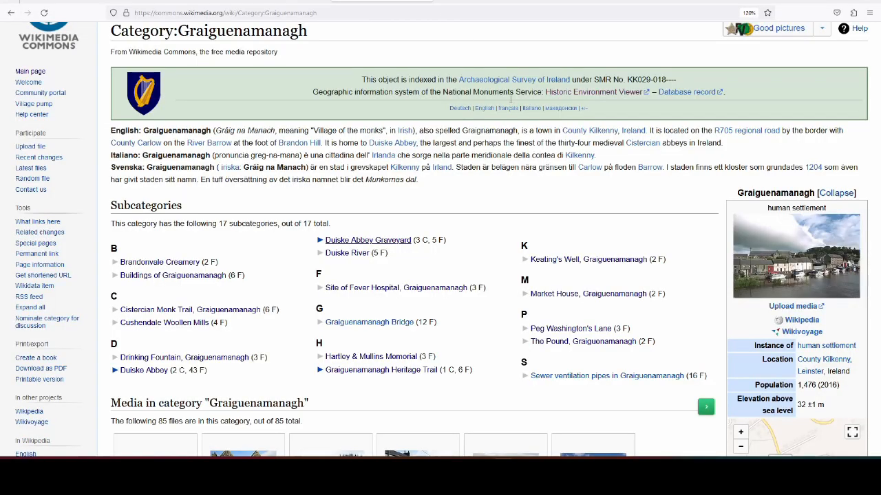
left_click(207, 358)
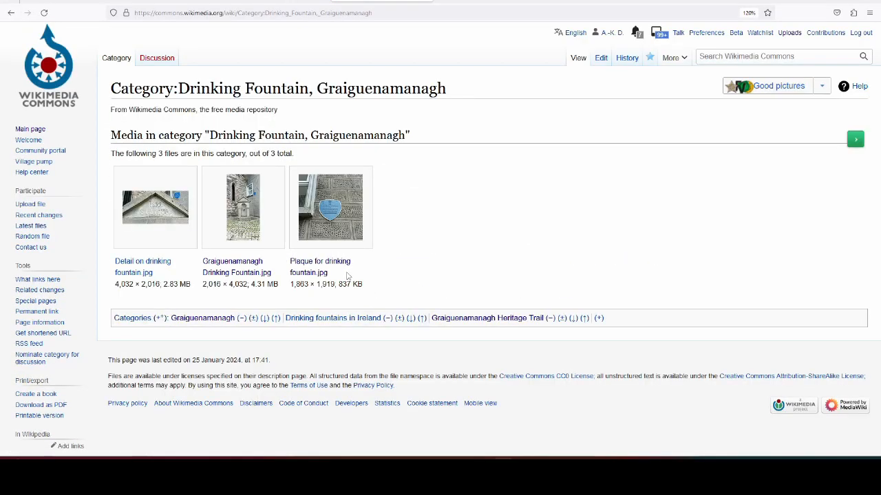
left_click(344, 265)
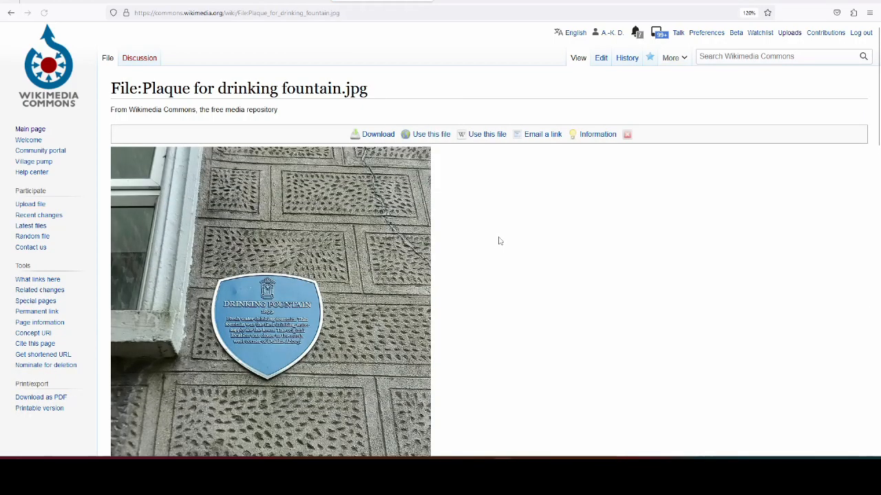
scroll(498, 241, "down", 3)
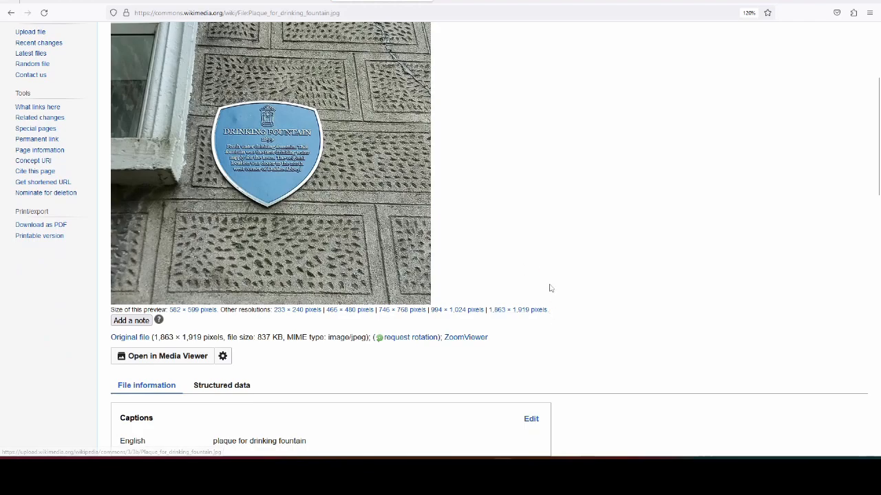
scroll(480, 252, "up", 3)
left_click_drag(104, 86, 379, 87)
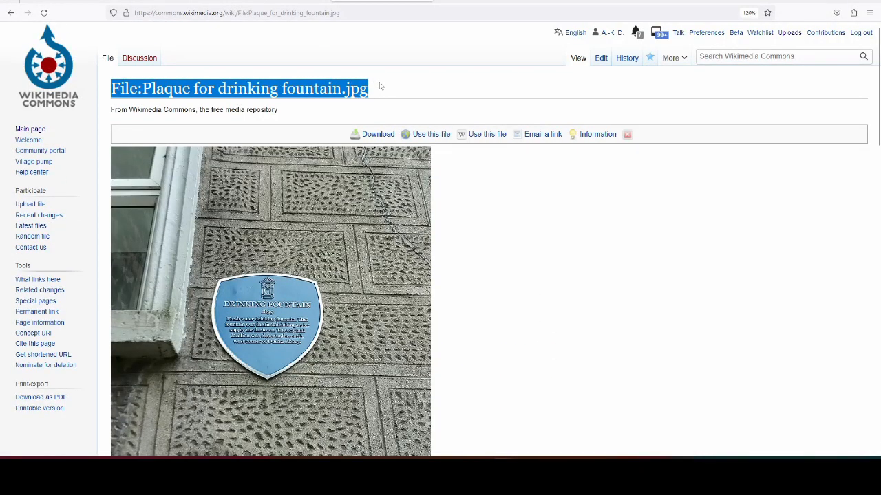
left_click(279, 2)
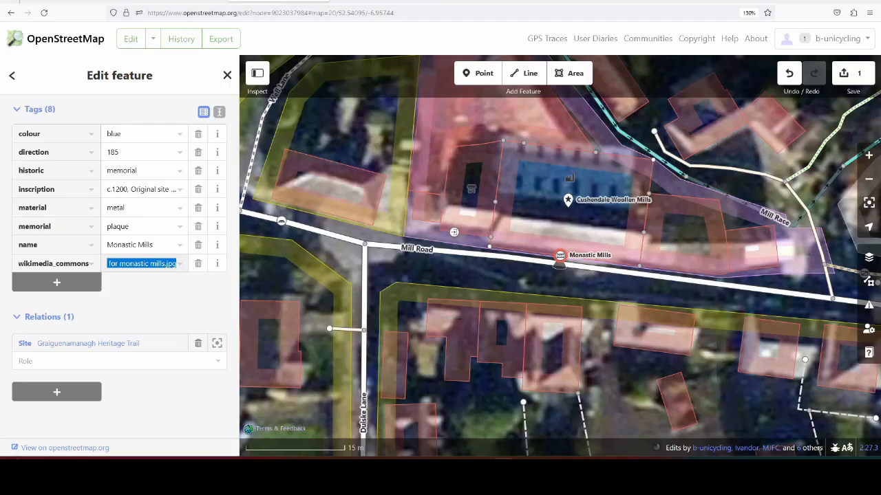
Step: Select the Drinking Well commemorative plaque by the barber shop south of Duiske Abbey and bring up its tags
scroll(557, 341, "down", 3)
left_click(569, 348)
left_click_drag(575, 359, 239, 271)
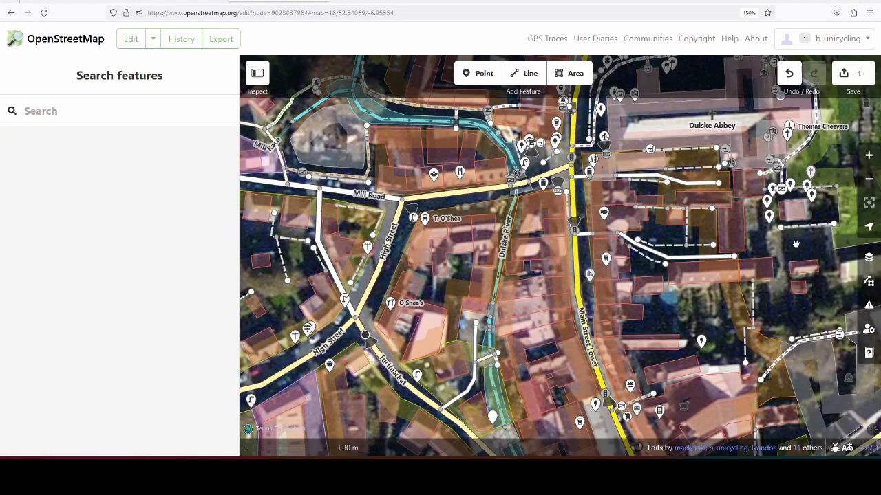
left_click_drag(663, 212, 601, 359)
scroll(547, 317, "up", 6)
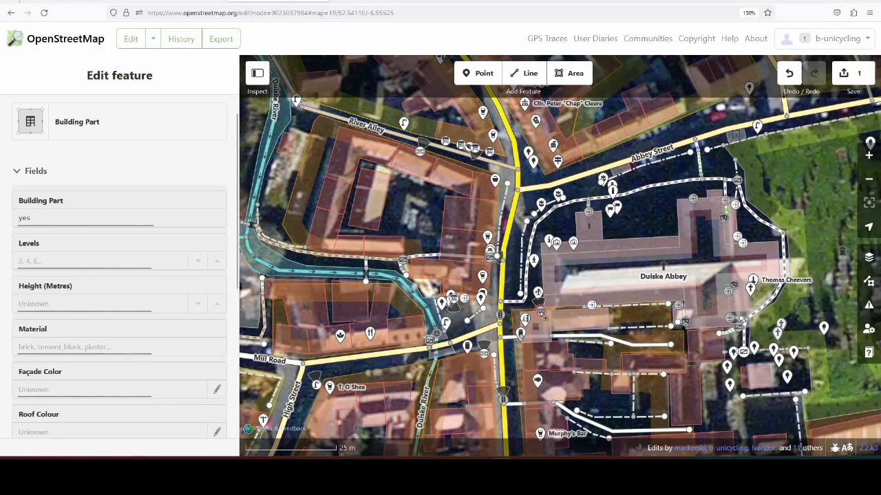
left_click(543, 311)
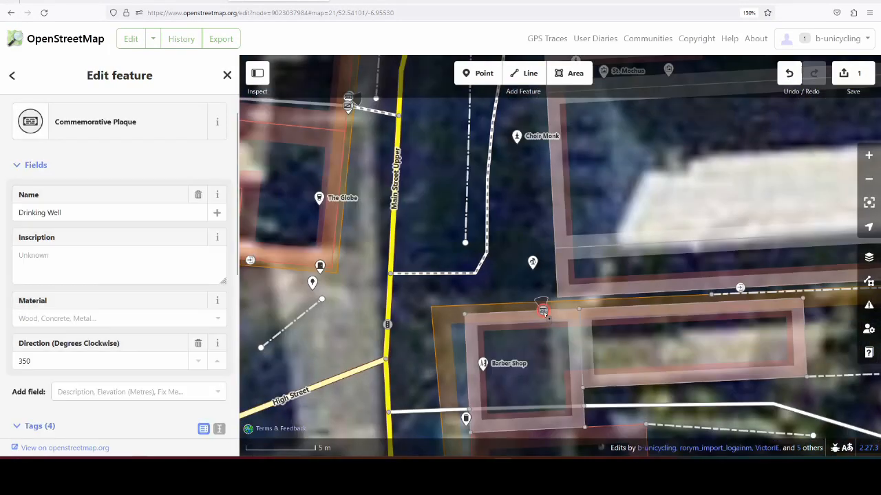
scroll(106, 274, "down", 5)
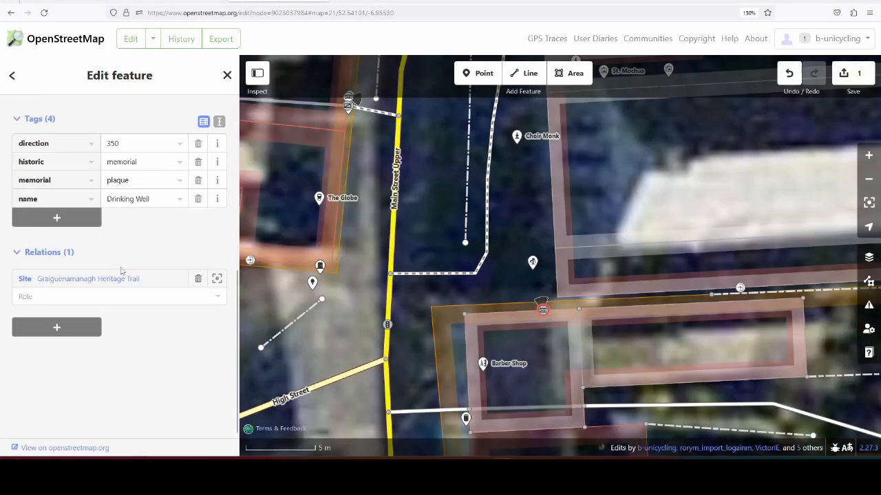
Step: Add a wikimedia_commons tag with the value "File:Plaque for drinking fountain.jpg" to the Drinking Well plaque
left_click(68, 217)
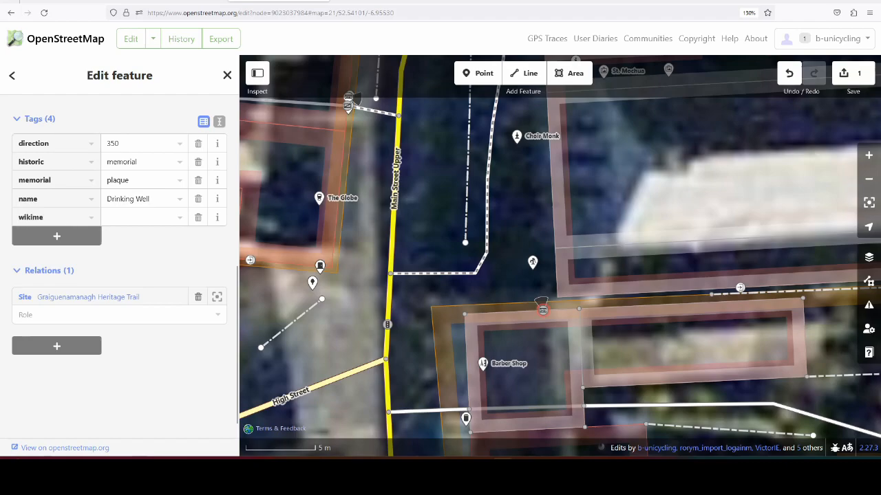
type("wikime")
key("Tab")
key("ctrl+v")
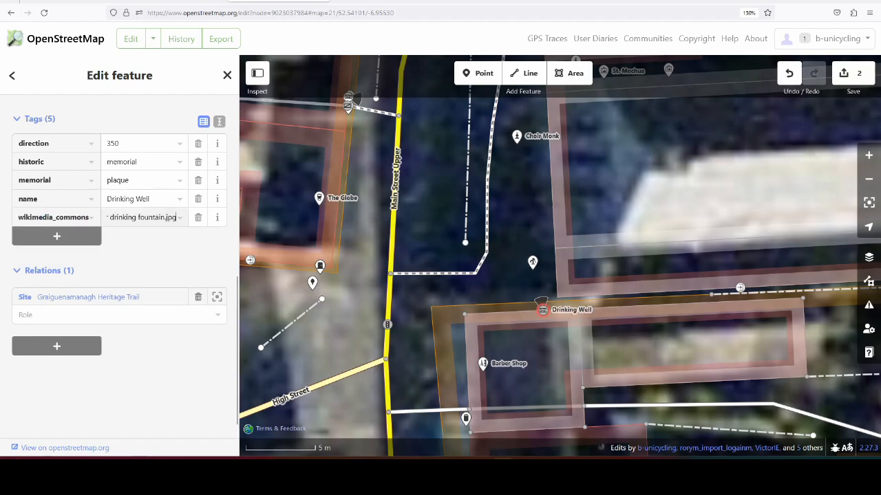
key("Home")
left_click(159, 238)
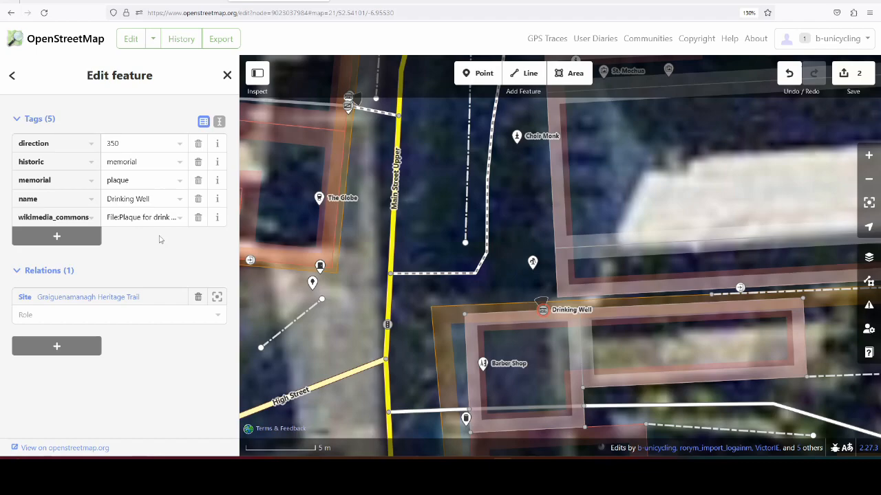
left_click(74, 238)
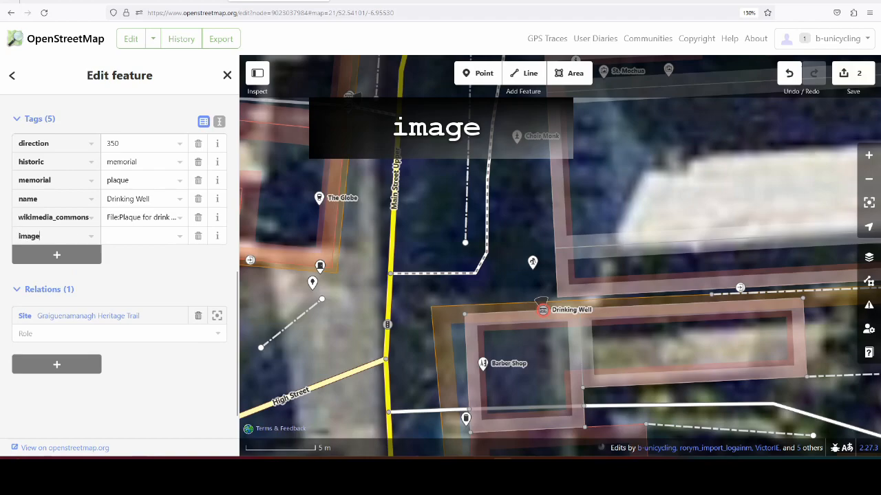
type("image")
key("Tab")
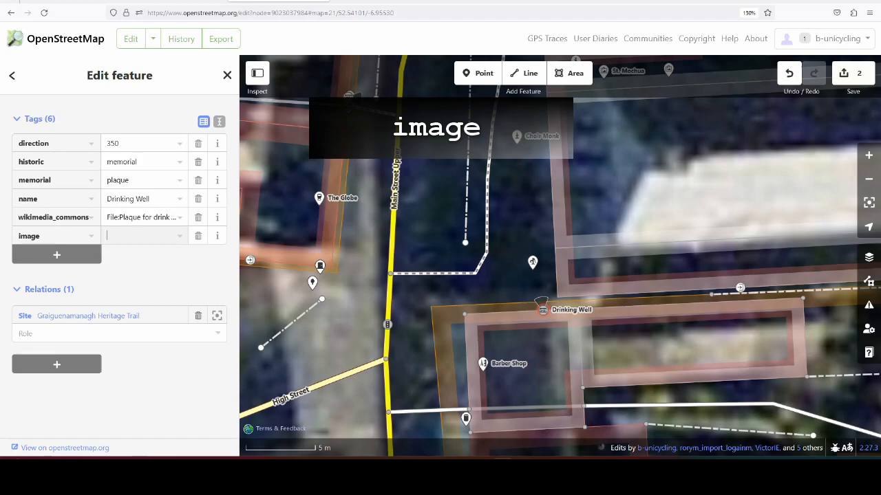
key("shift+Tab")
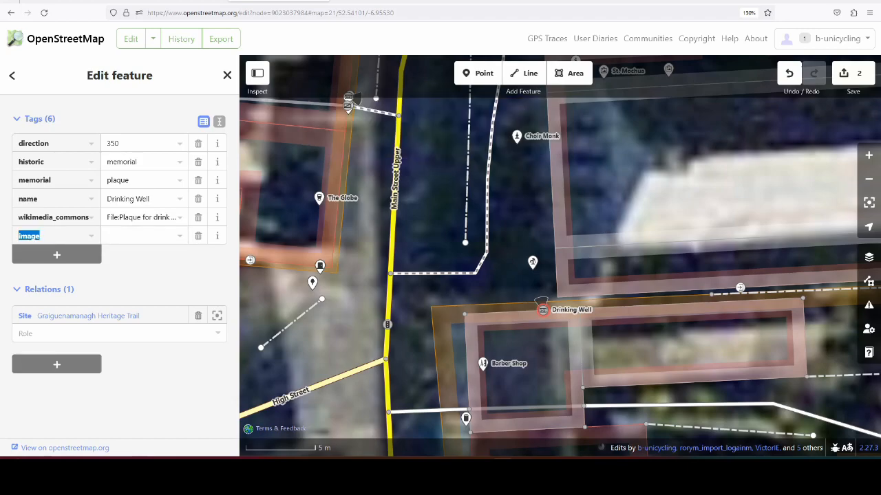
key("BackSpace")
left_click(198, 235)
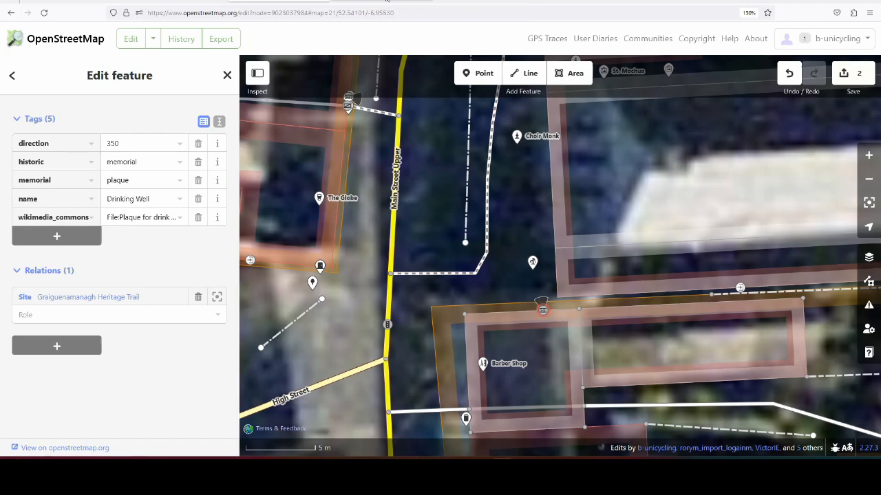
Step: Switch to the drinking fountain plaque's file page on Wikimedia Commons and review its structured data, including the depicted items
left_click(377, 4)
scroll(548, 248, "down", 5)
scroll(519, 329, "up", 4)
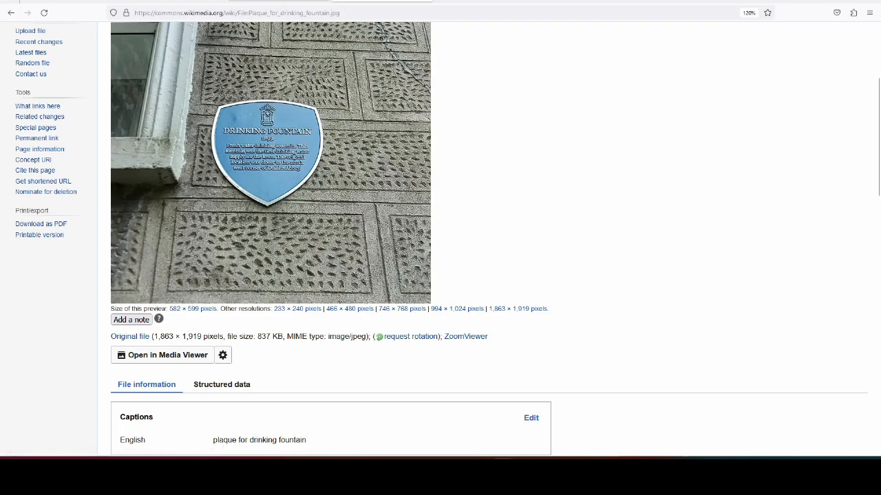
scroll(698, 176, "down", 5)
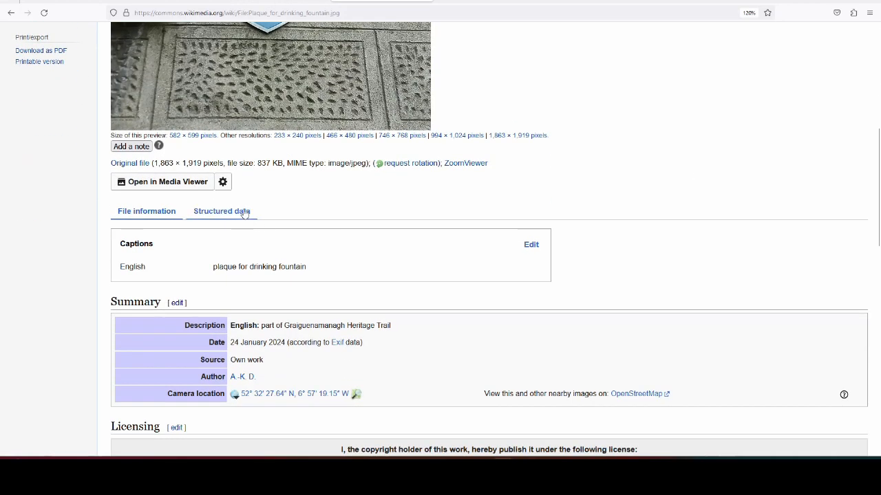
left_click(244, 214)
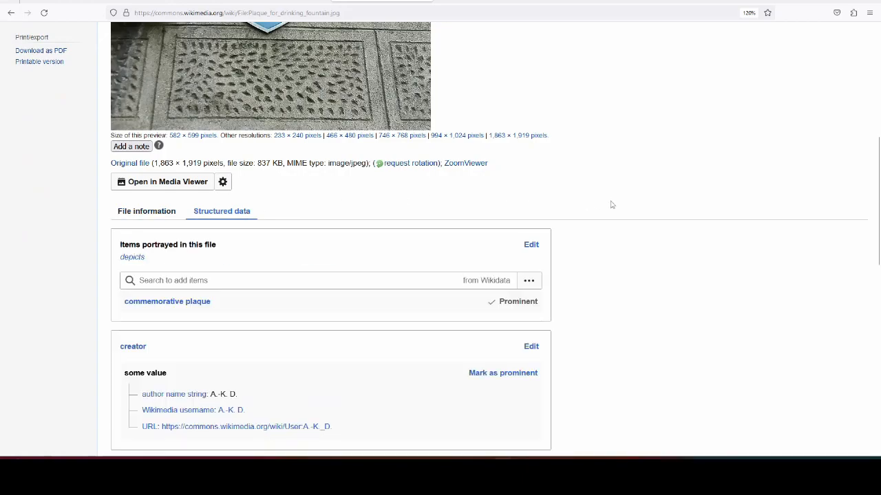
scroll(611, 204, "up", 5)
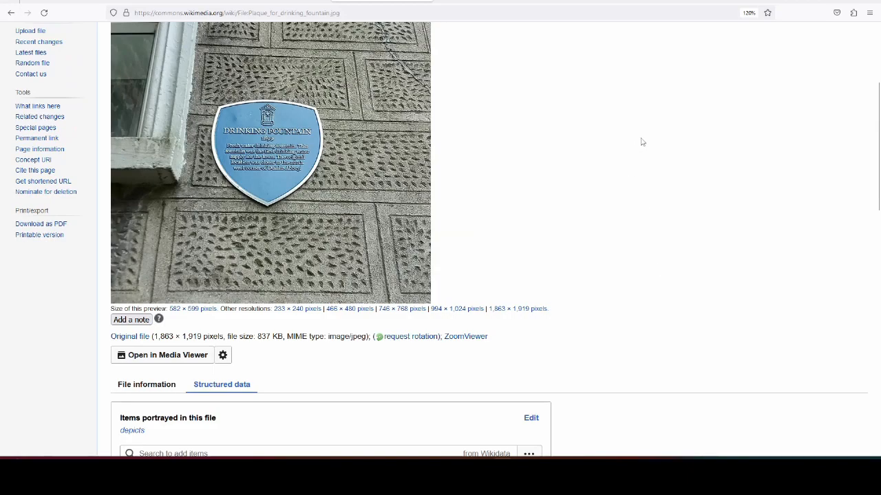
scroll(672, 138, "down", 5)
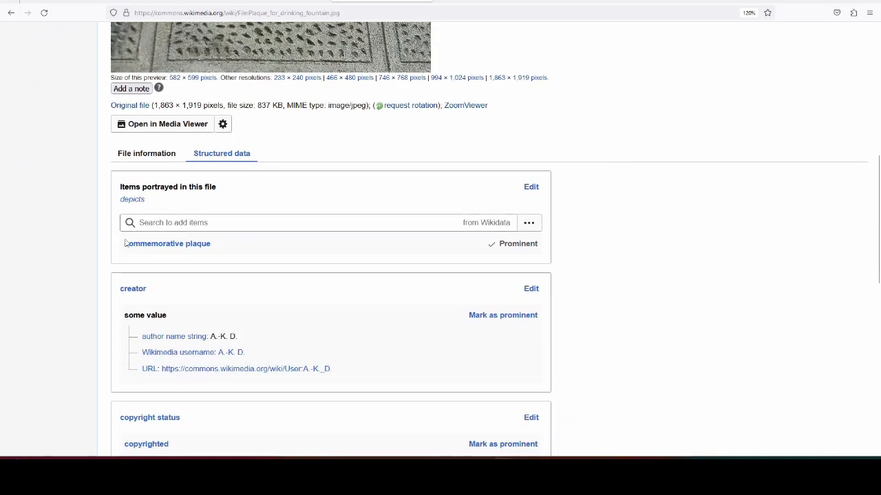
Step: Add the calendar year 1899 to the items portrayed in the drinking fountain plaque file
scroll(265, 282, "up", 6)
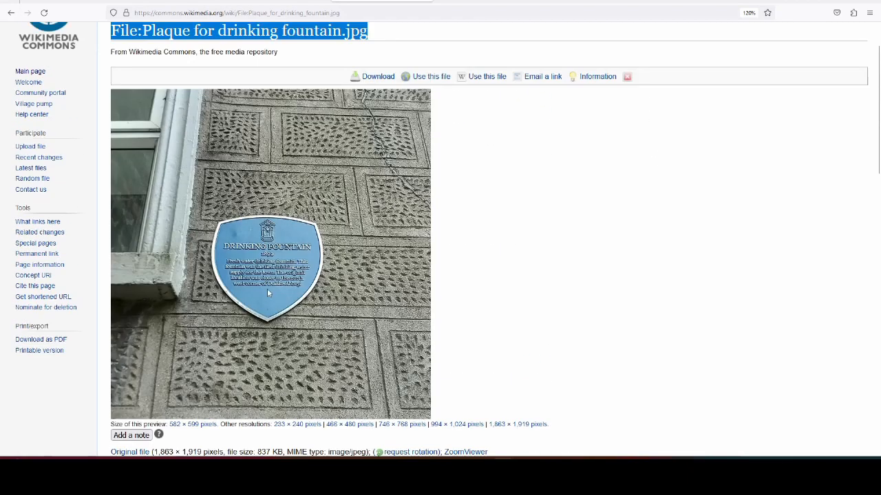
scroll(268, 294, "down", 5)
scroll(258, 280, "up", 5)
scroll(257, 275, "down", 5)
left_click(225, 275)
type("1899")
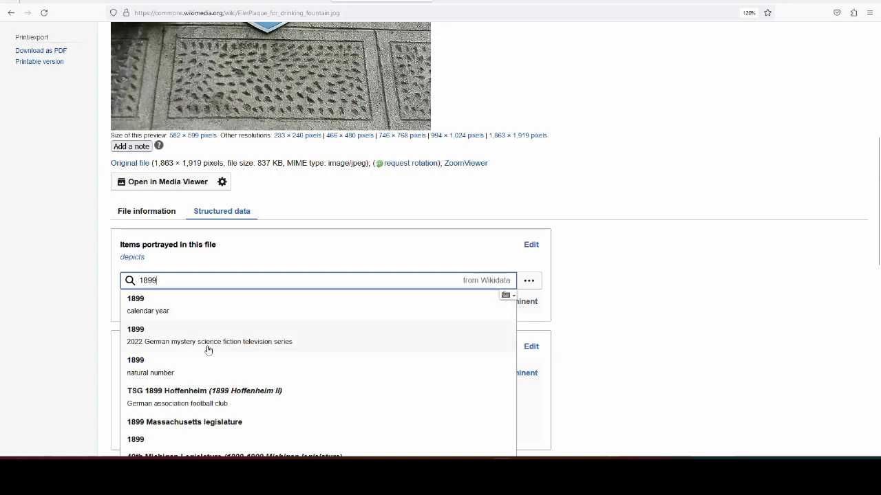
left_click(180, 308)
Step: Check the plaque's wording in the photo against the portrayed items and publish the structured data changes
scroll(203, 310, "up", 5)
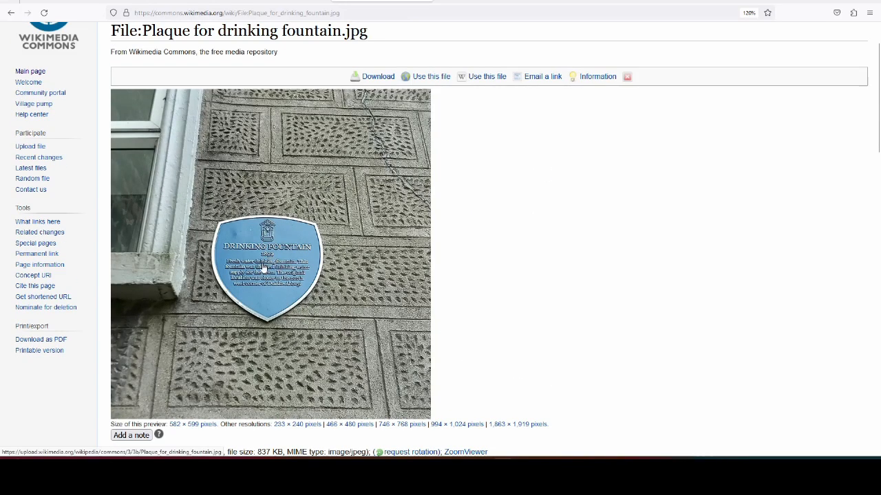
scroll(557, 228, "down", 5)
scroll(557, 227, "up", 4)
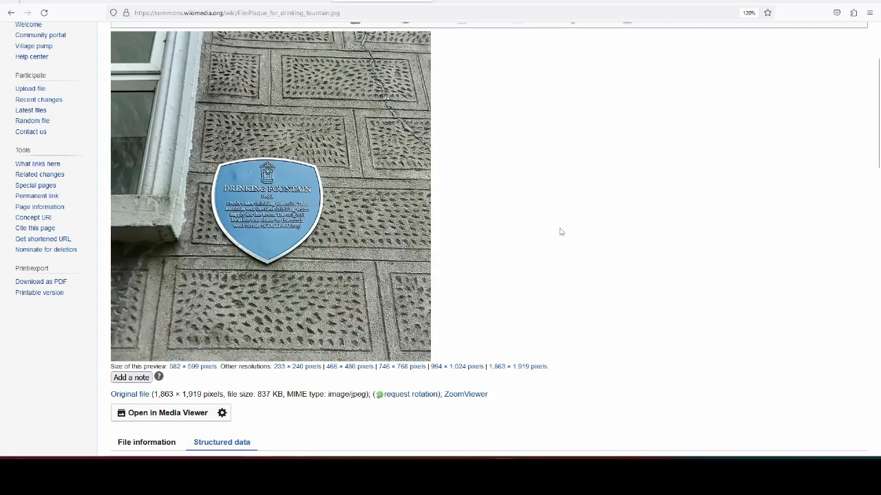
scroll(579, 229, "down", 2)
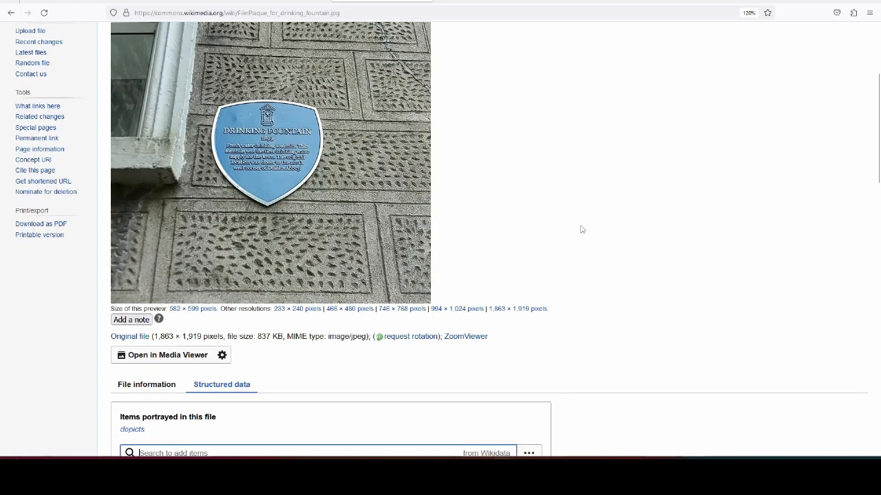
scroll(580, 229, "down", 5)
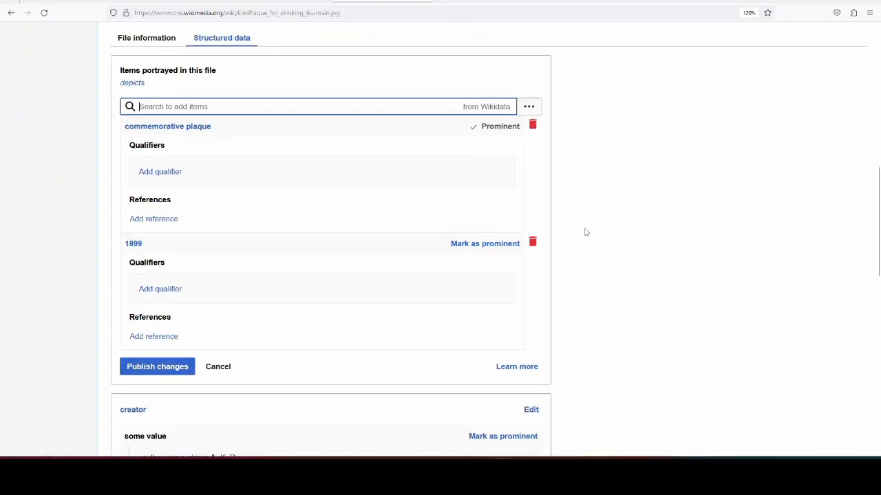
scroll(582, 230, "up", 4)
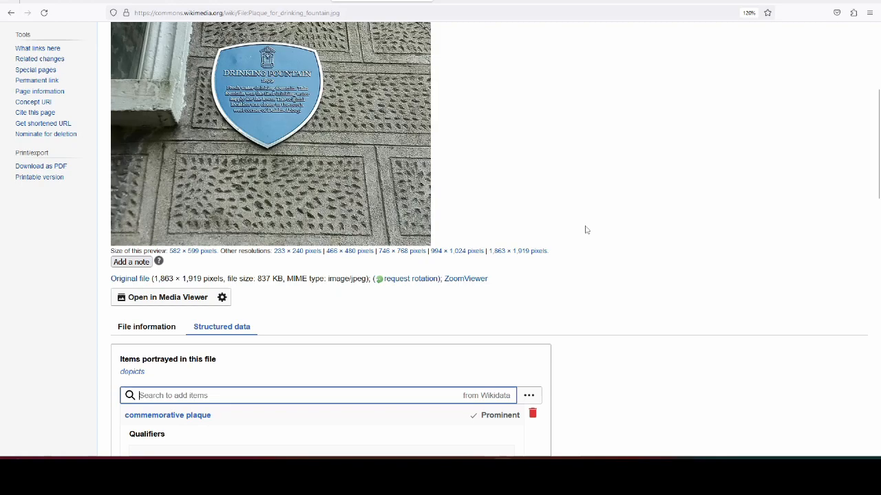
scroll(595, 283, "down", 5)
left_click(151, 316)
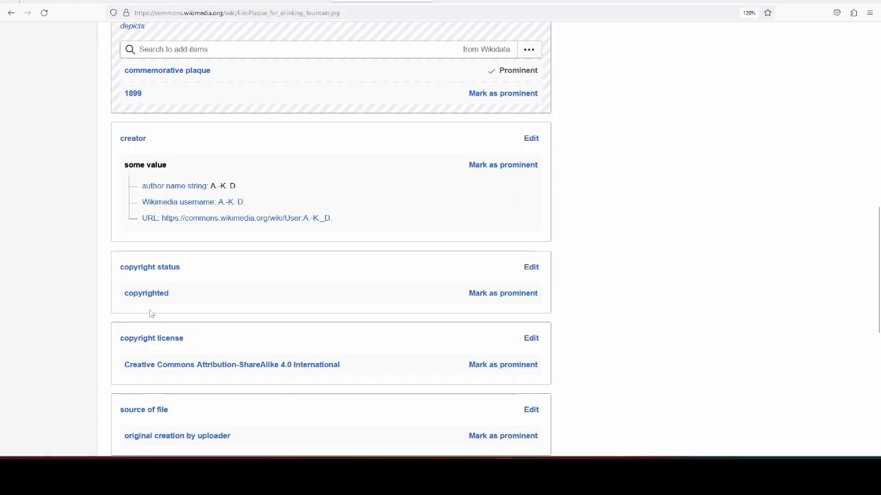
Step: Examine the plaque photo again and review its file information, file history, usage and metadata
scroll(657, 354, "up", 7)
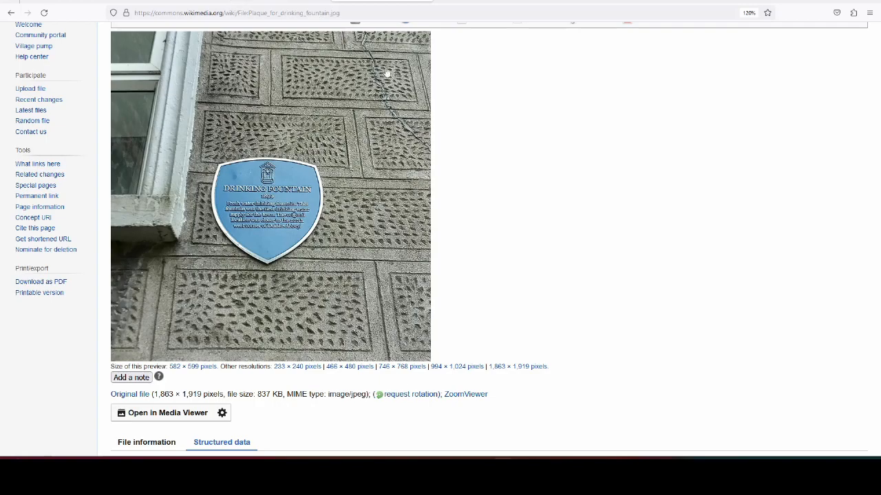
scroll(590, 211, "down", 3)
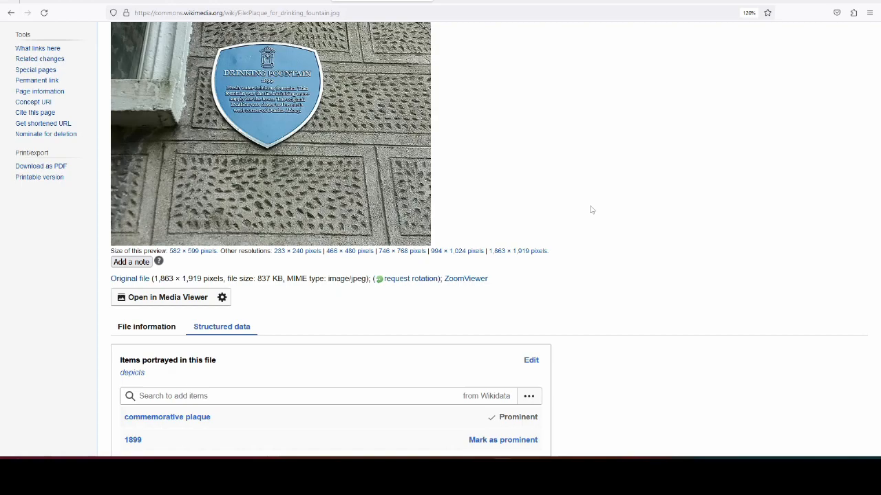
scroll(591, 220, "down", 5)
left_click(147, 157)
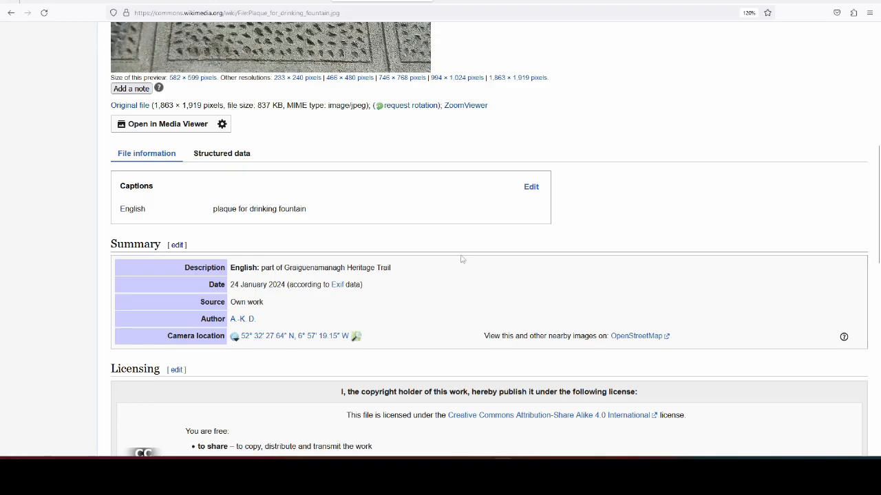
scroll(461, 260, "down", 5)
scroll(461, 260, "down", 9)
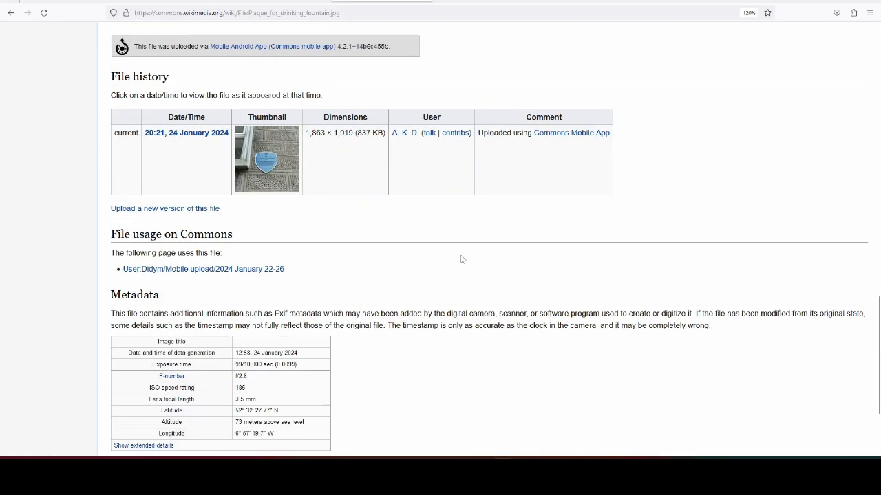
scroll(462, 260, "up", 17)
Step: Return to the OpenStreetMap editor and add an inscription tag with an empty value to the Drinking Well plaque
left_click(260, 2)
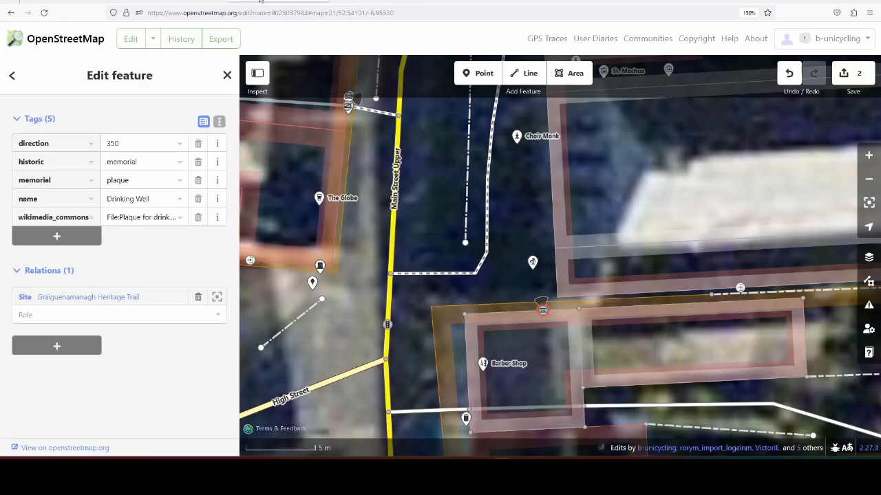
scroll(139, 252, "up", 3)
scroll(156, 297, "down", 2)
scroll(79, 292, "down", 2)
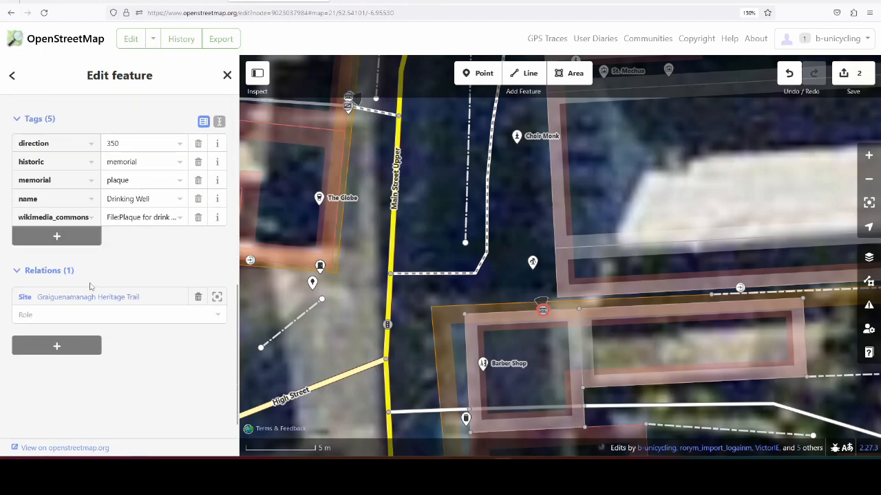
left_click(86, 241)
type("in")
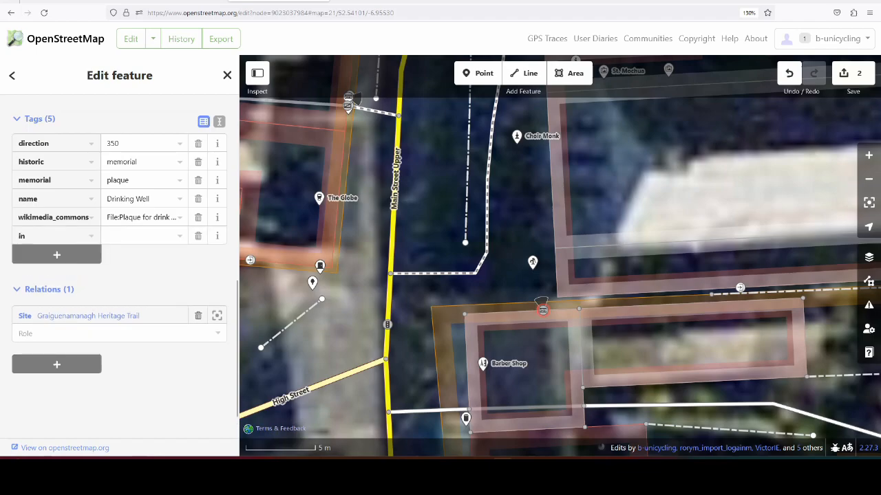
type("scription")
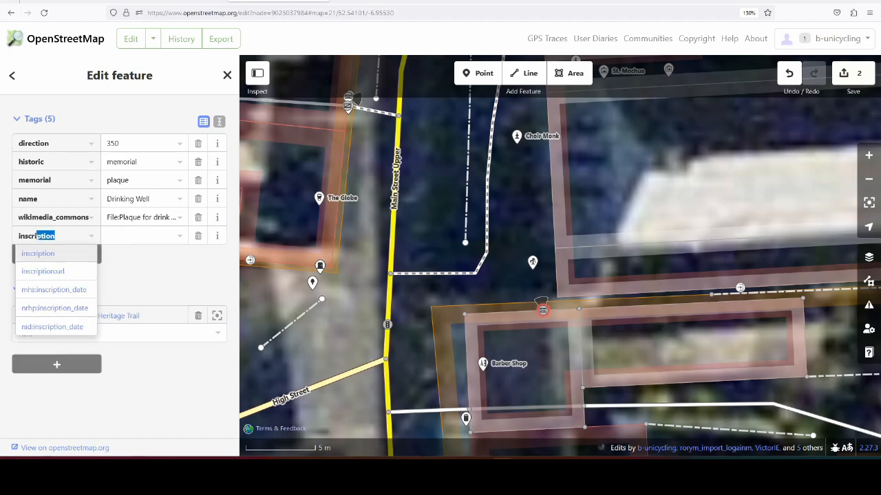
left_click(53, 254)
left_click(126, 235)
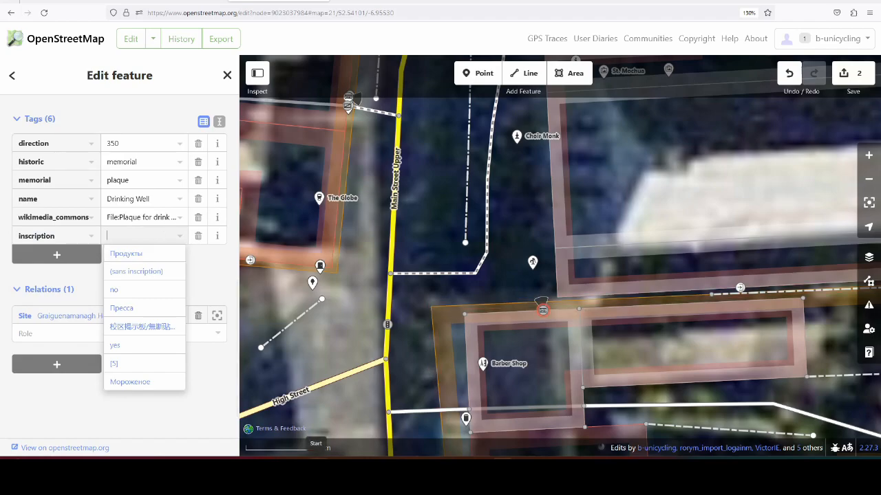
key("super")
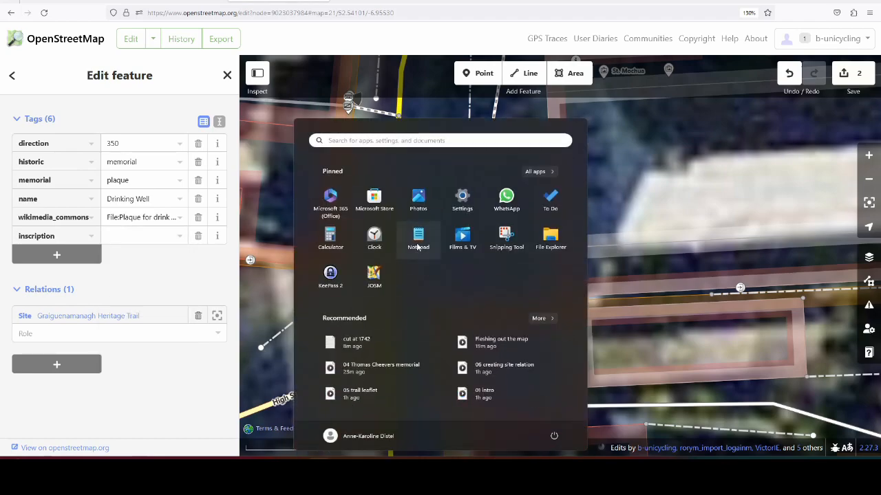
left_click(416, 245)
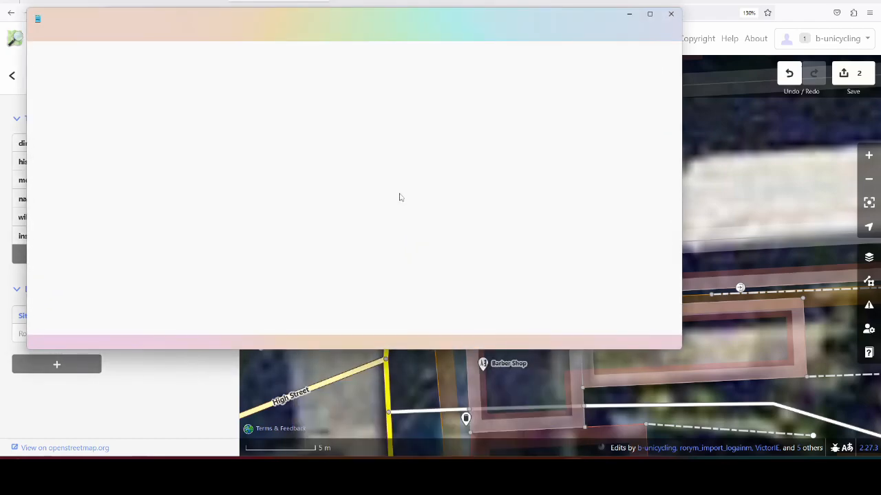
key("ctrl+n")
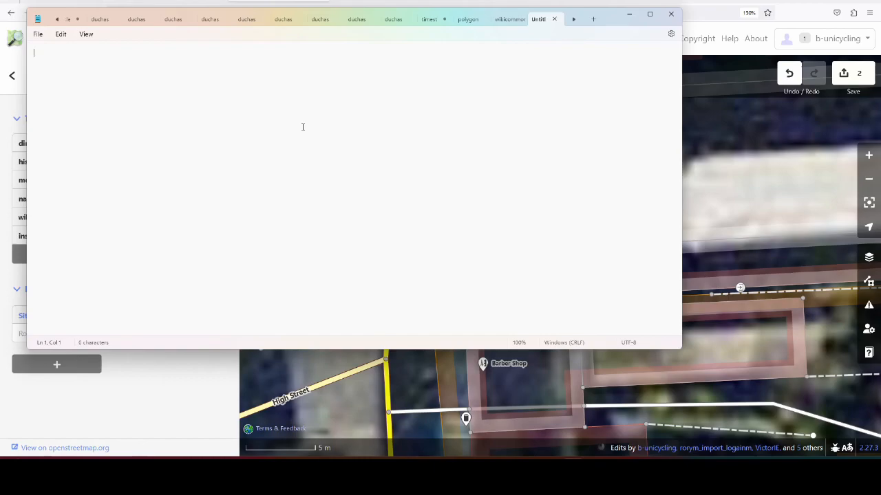
key("alt+Tab")
left_click(377, 1)
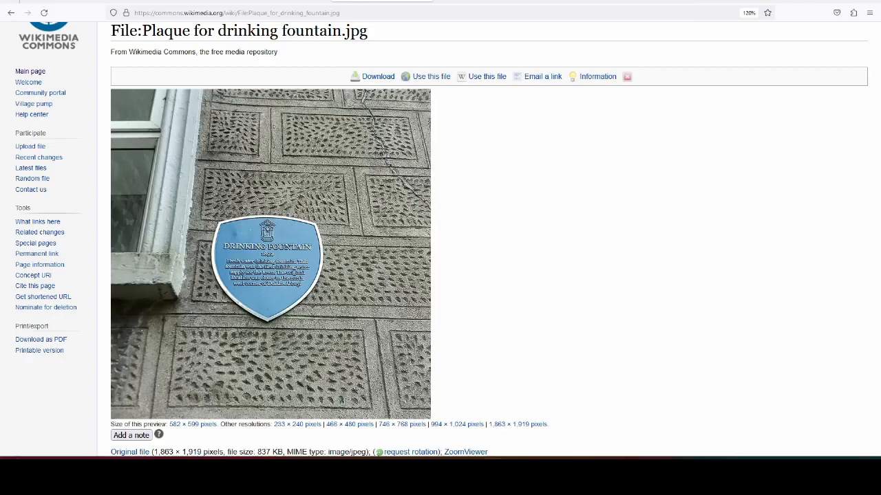
key("alt+Tab")
key("alt+Tab")
key("alt+Tab")
left_click(349, 0)
left_click(278, 1)
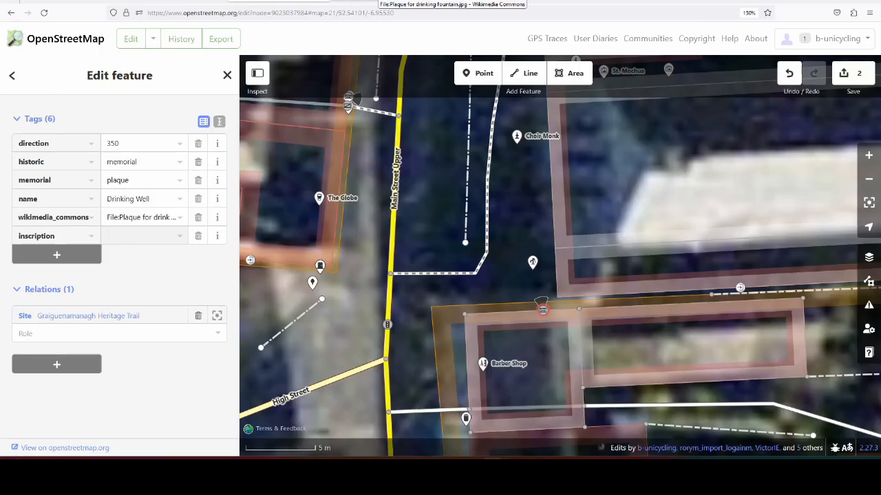
Step: Consult the plaque photo on Wikimedia Commons and begin the Drinking Well plaque's inscription value with "1899."
left_click(378, 0)
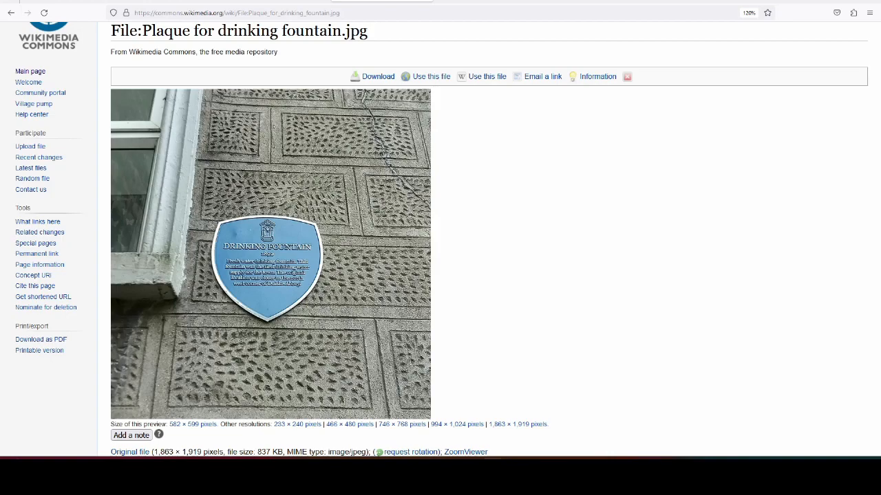
left_click(289, 0)
type("189")
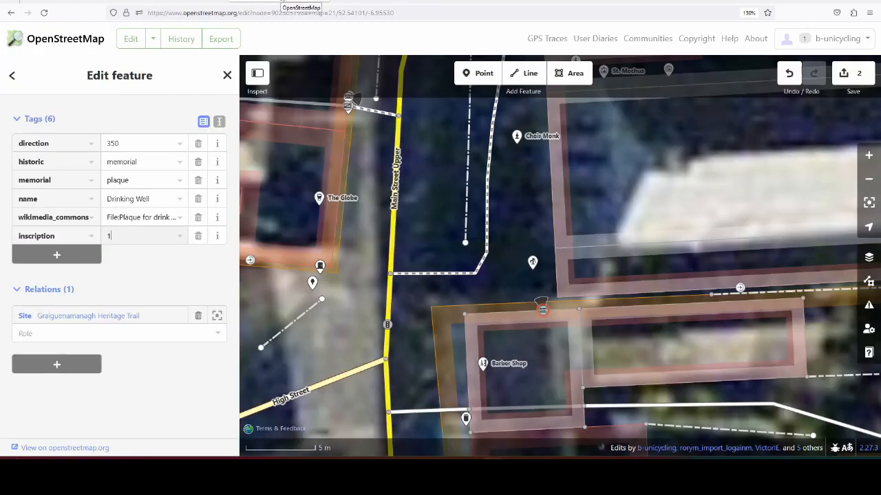
type("9")
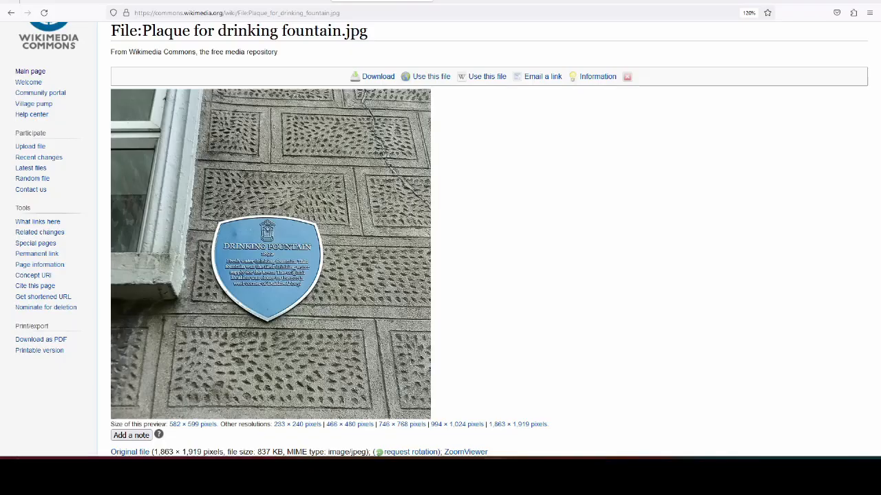
Step: Read the plaque photo's next line and append "Fresh water drinking fountain." to the inscription value
left_click(378, 1)
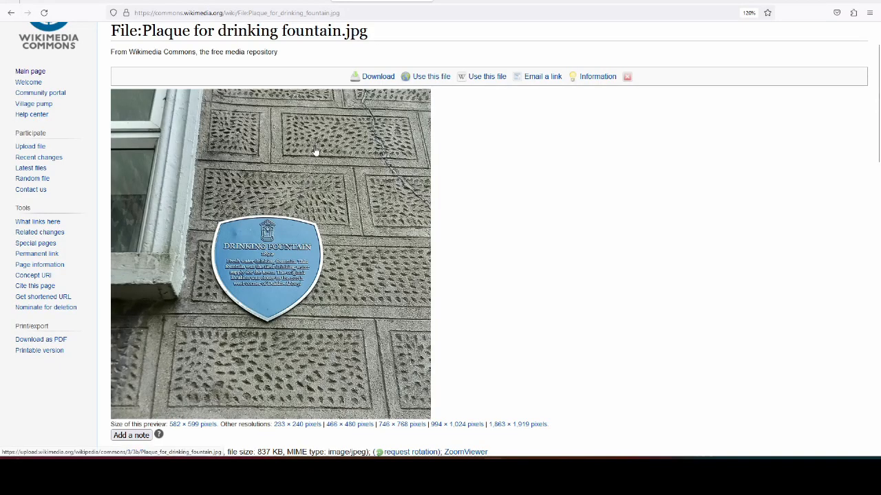
left_click(274, 1)
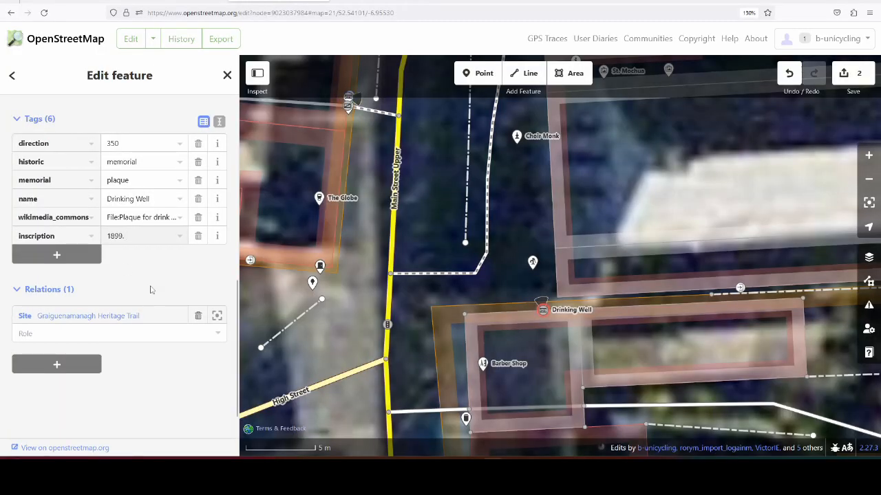
type("Fresh water drinking fo")
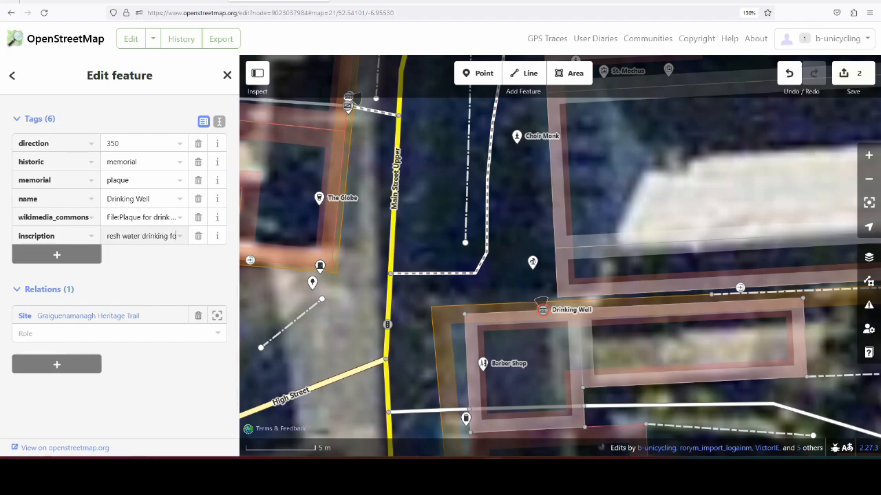
type("untain.")
Step: Consult the plaque photo on Wikimedia Commons and append "This fountain was the first drinking fountain" to the Drinking Well plaque's inscription value
left_click(395, 1)
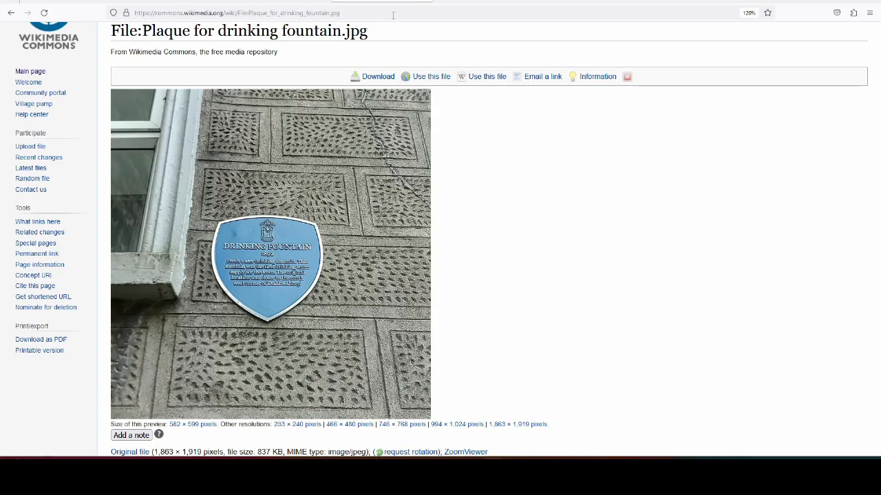
left_click(280, 1)
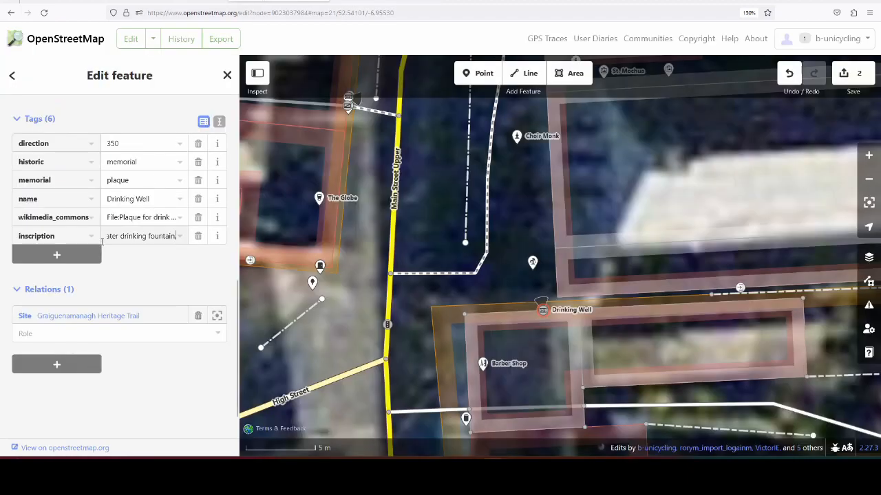
scroll(143, 276, "up", 4)
scroll(191, 247, "down", 3)
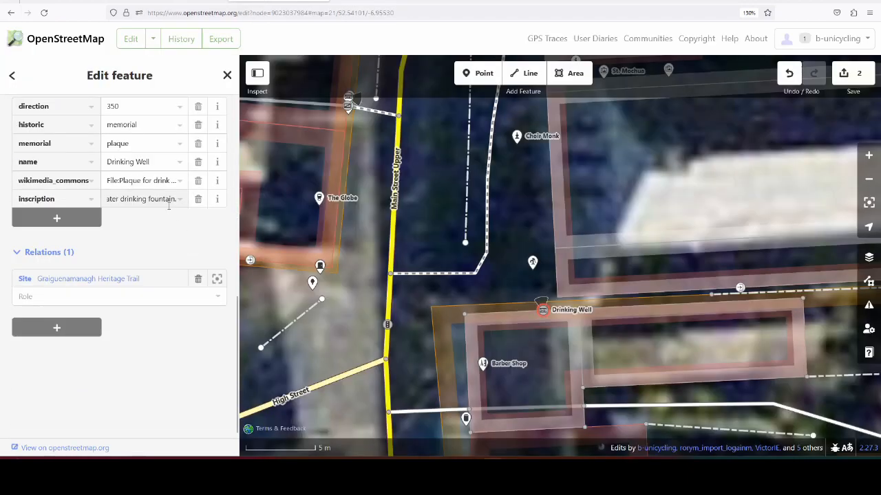
triple_click(121, 198)
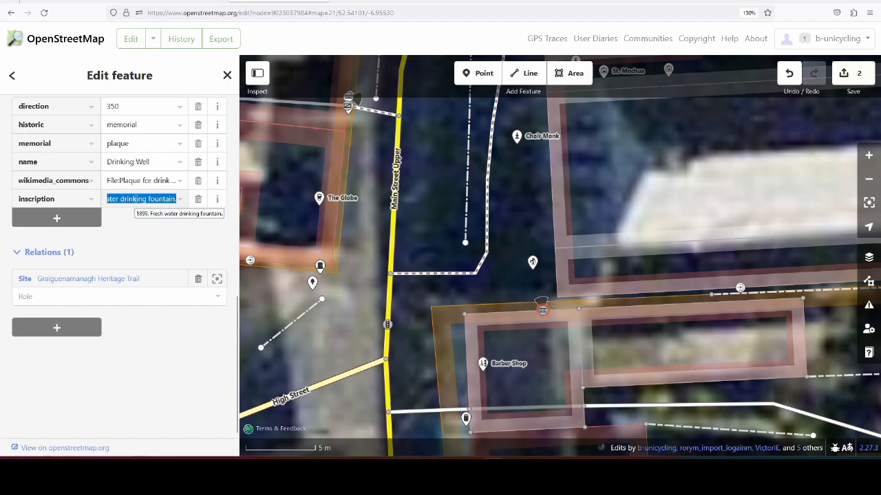
key("End")
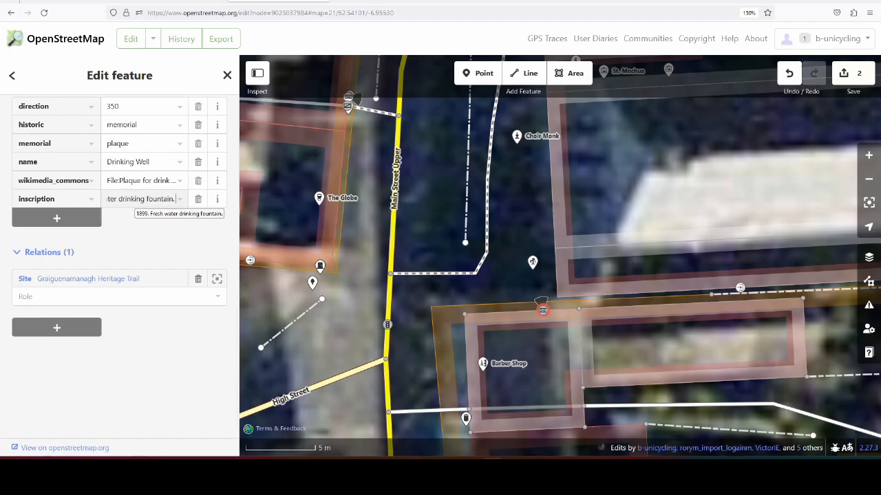
left_click(404, 1)
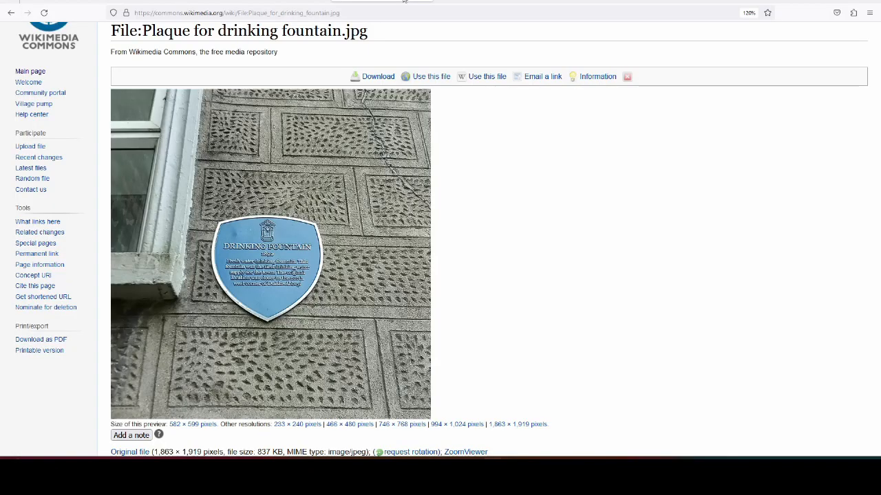
left_click(306, 2)
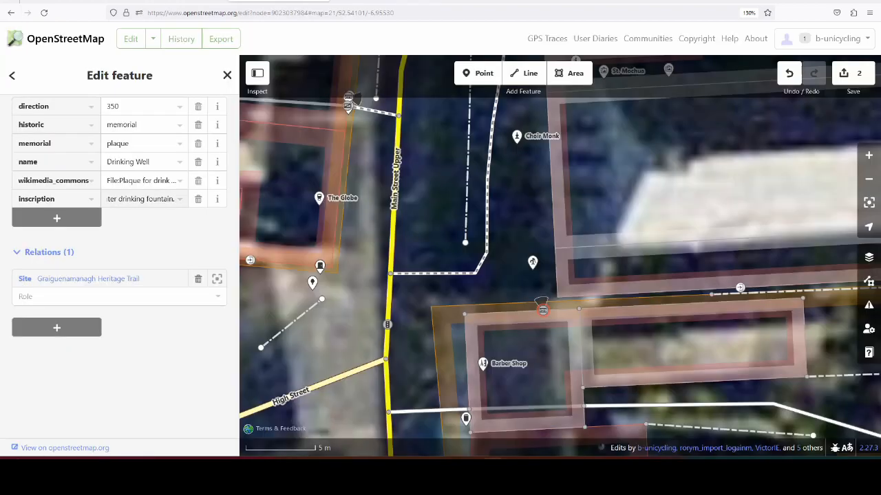
type("This founta")
type("in was the first")
type(" drinking fo")
type("unta")
type("in")
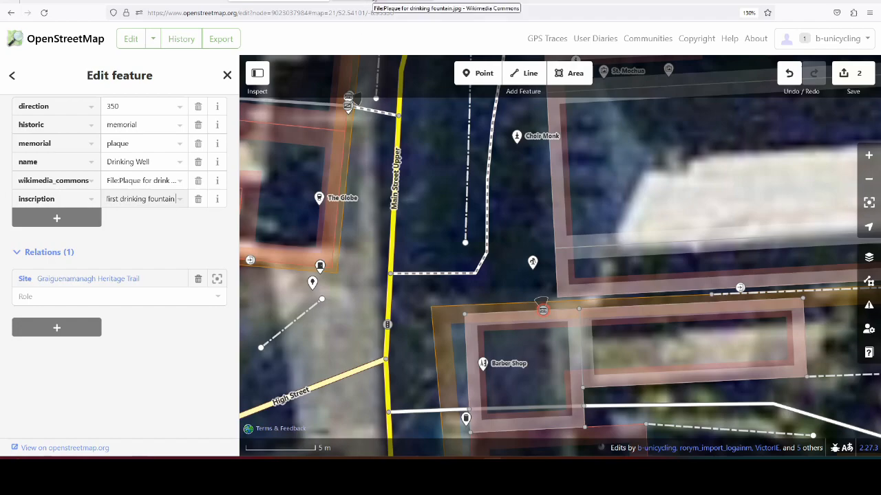
Step: Recheck the plaque photo, replace the inscription's final word with "water supply" and append "for the town."
left_click(373, 2)
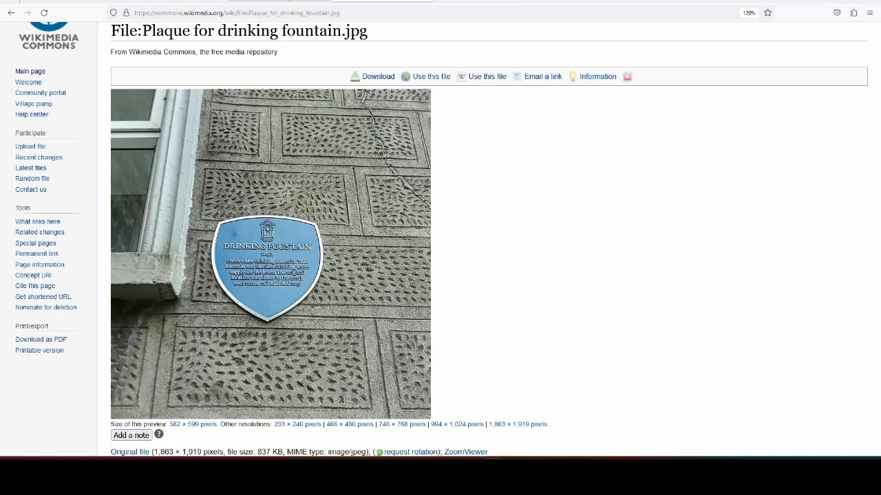
left_click(279, 1)
double_click(162, 199)
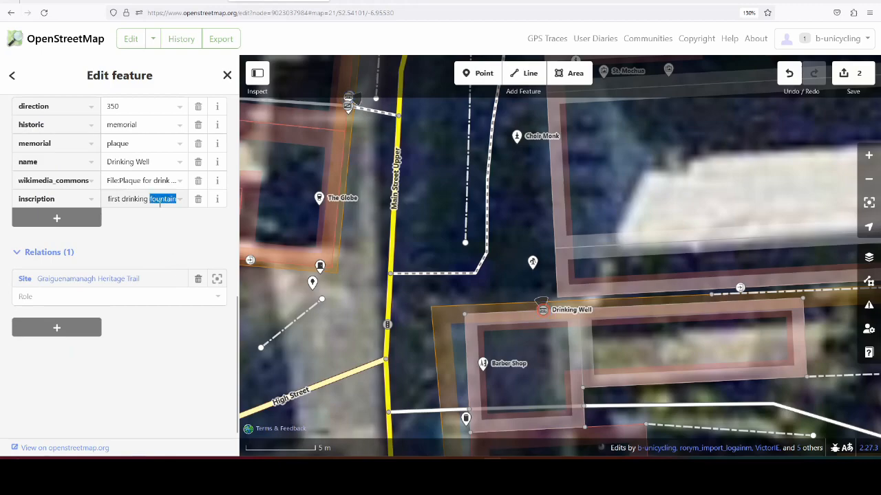
type("water")
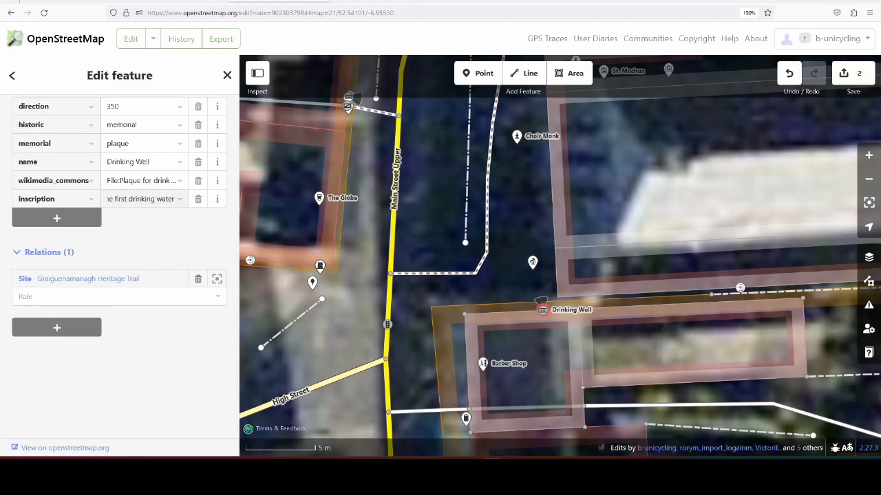
type(" supply")
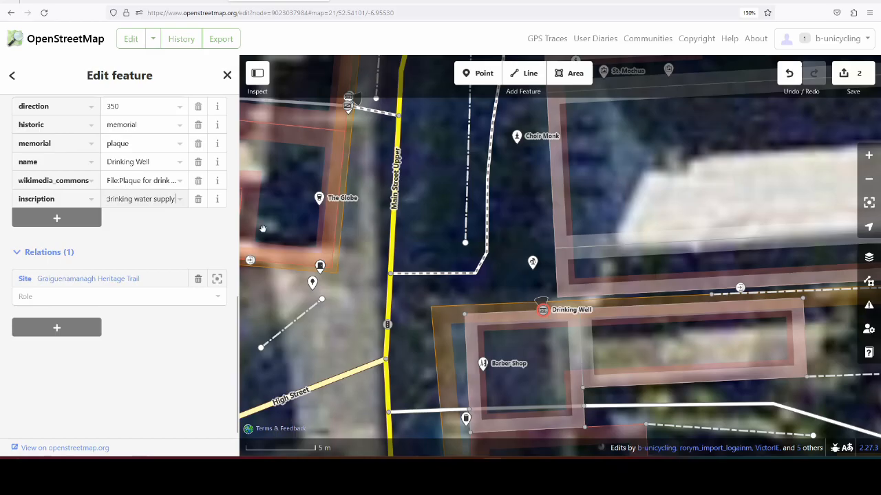
left_click(382, 1)
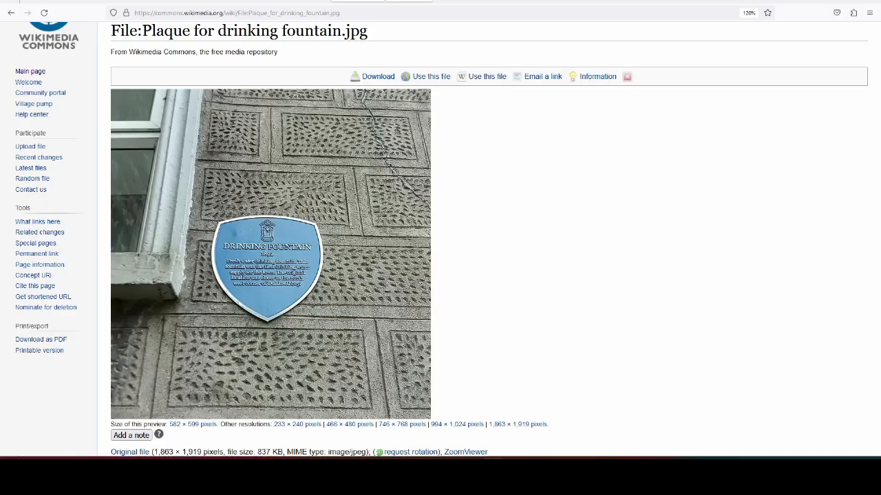
left_click(279, 1)
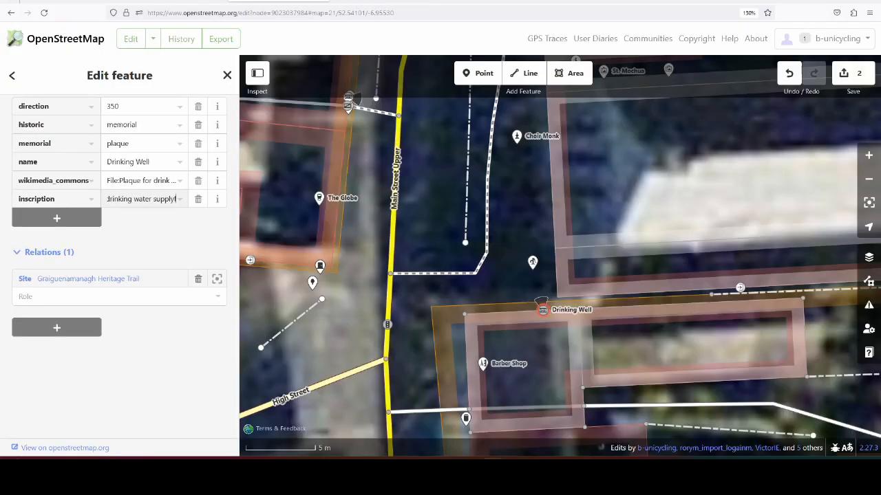
type("for the town.")
Step: Read the plaque photo's next sentence and append "The original location was closer to" to the inscription value
left_click(385, 2)
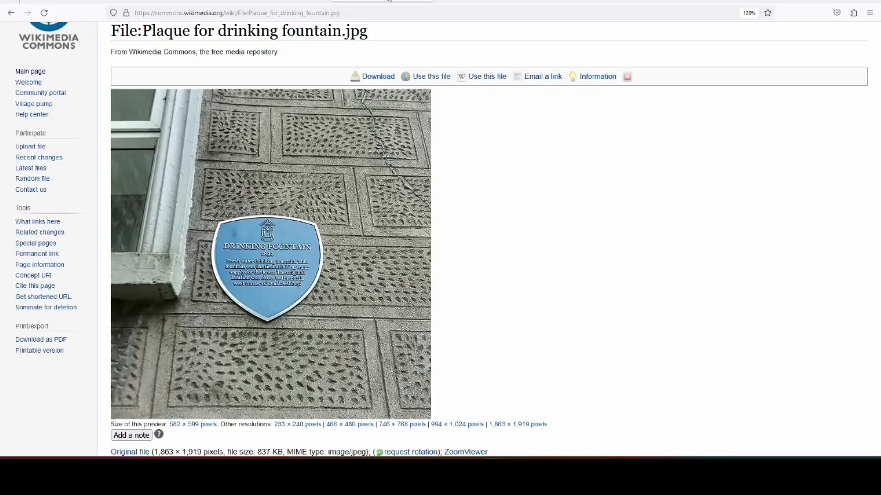
left_click(278, 2)
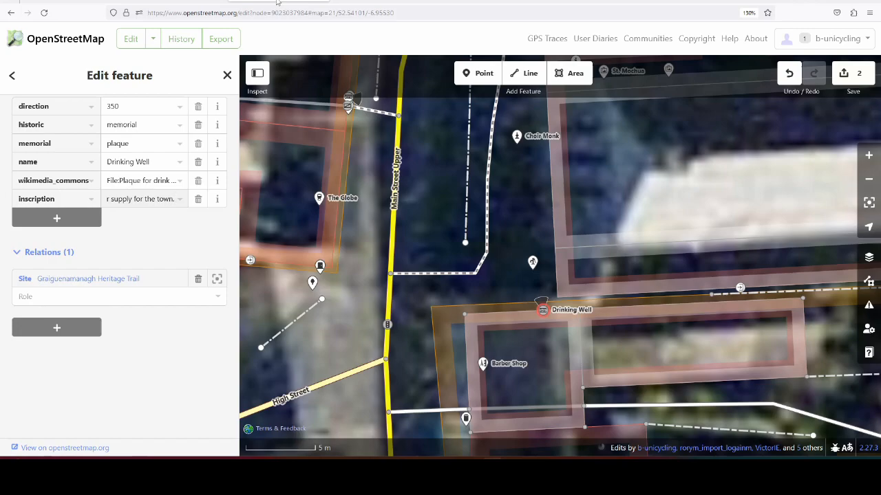
left_click(358, 3)
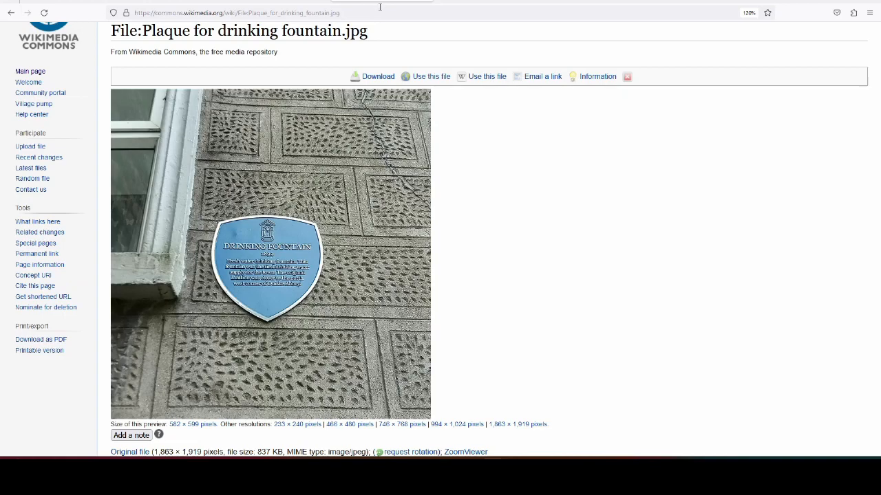
left_click(313, 2)
type("The original loca")
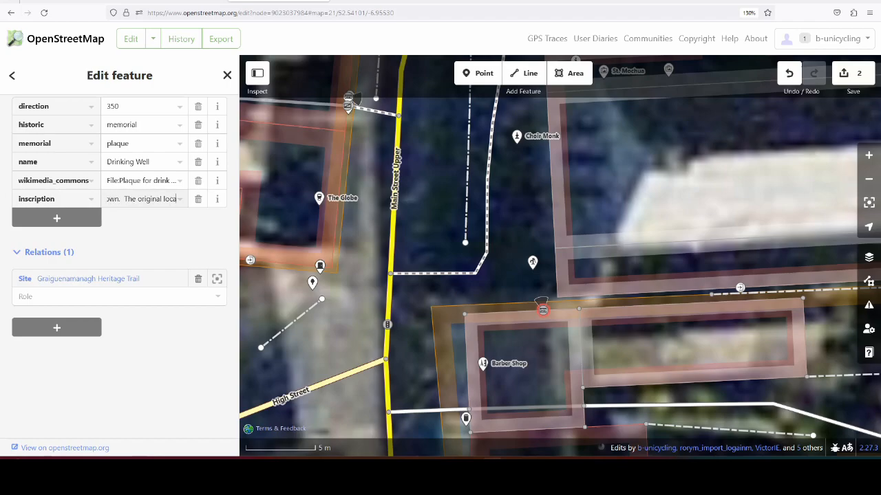
left_click(387, 2)
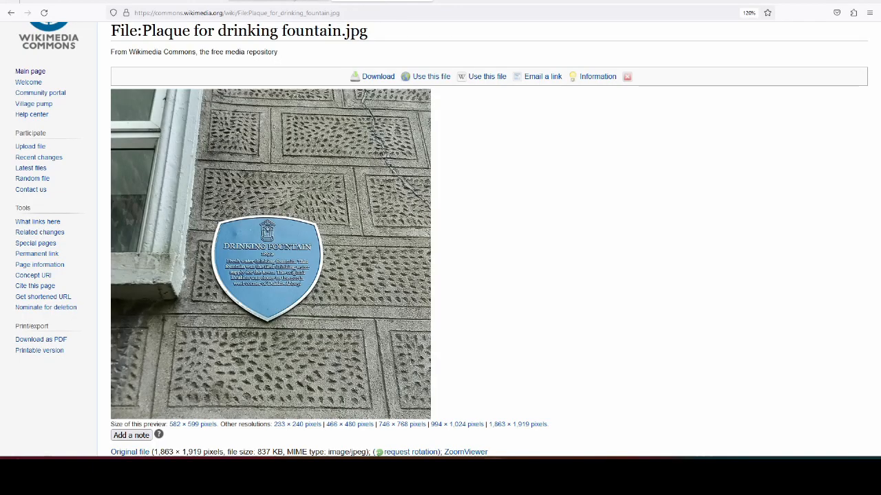
left_click(303, 3)
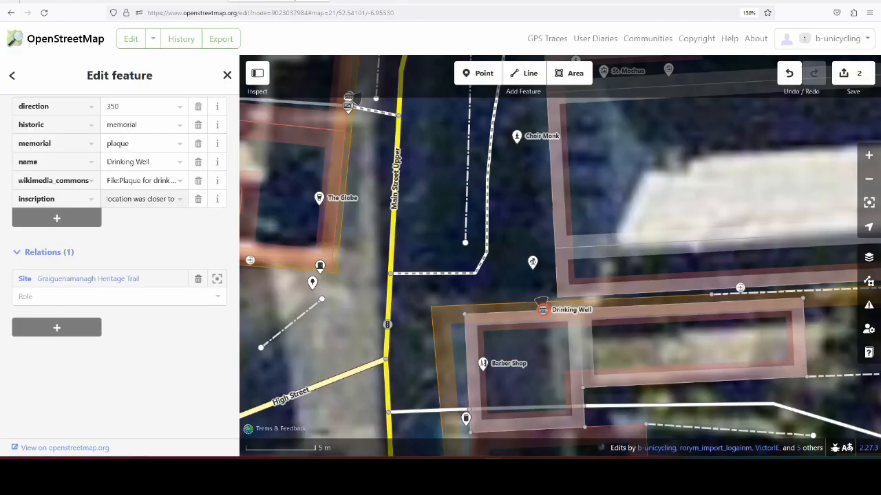
Step: Read the end of the plaque text and complete the inscription value with "the north west corner of Duiske Abbey."
left_click(383, 1)
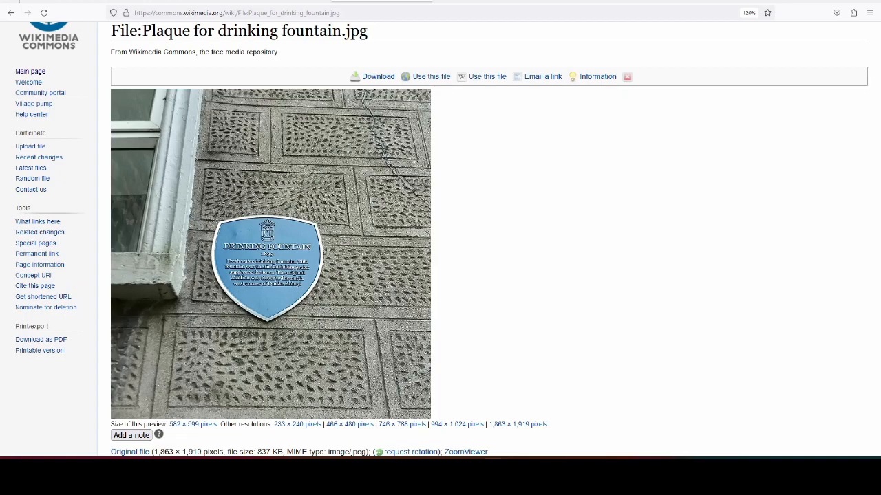
left_click(303, 3)
type("the")
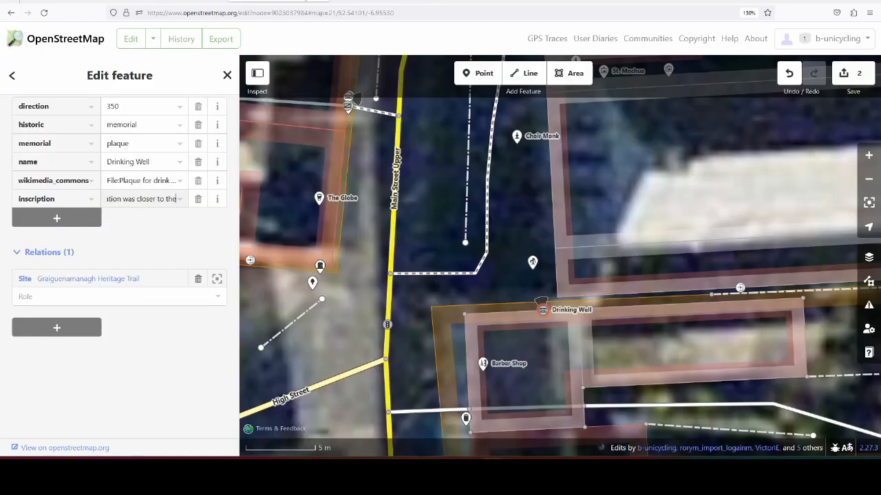
type(" north west corner")
left_click(395, 2)
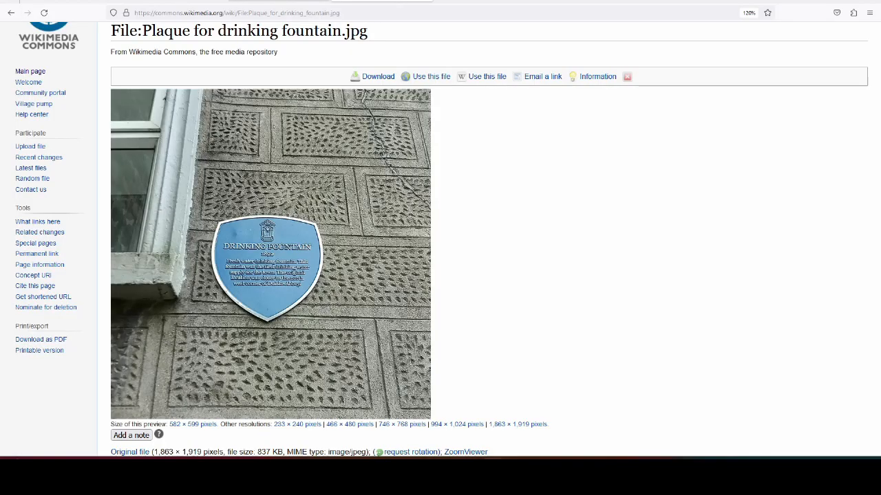
left_click(280, 1)
type("of D")
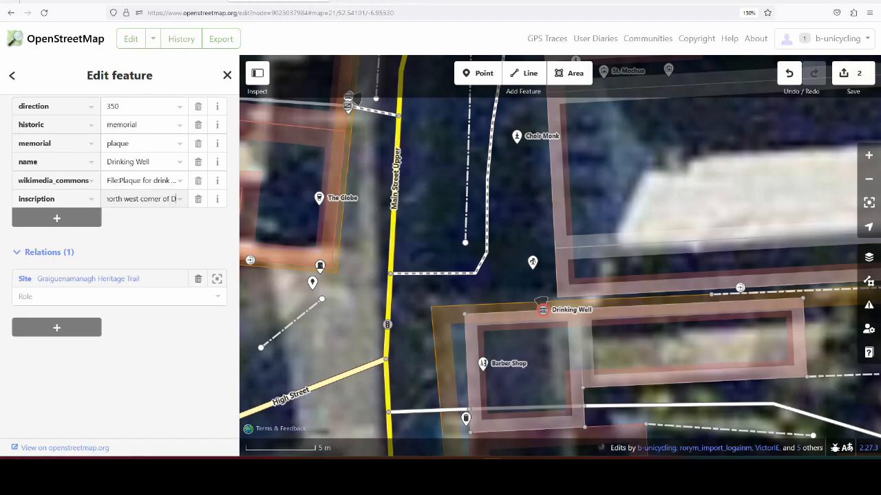
type("uiske Abbey.")
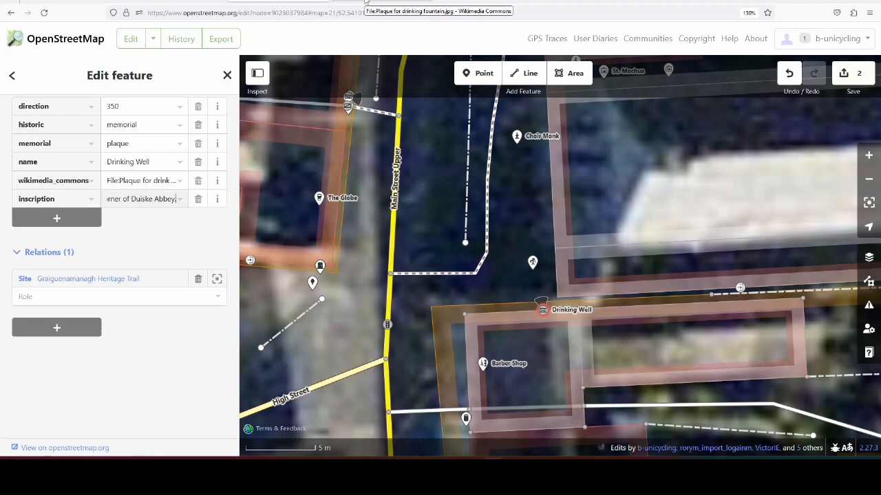
Step: Add an inscription:url tag with an empty value to the Drinking Well plaque
scroll(149, 220, "up", 3)
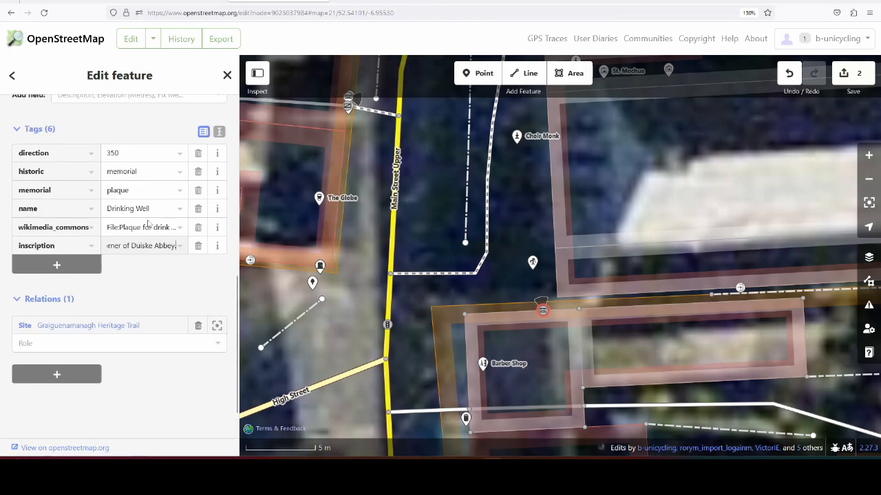
scroll(152, 207, "up", 1)
scroll(155, 210, "down", 5)
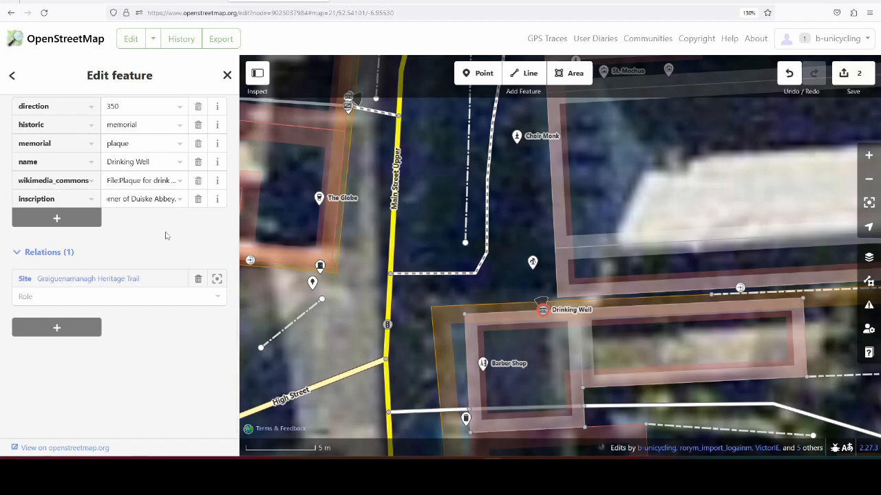
left_click(81, 218)
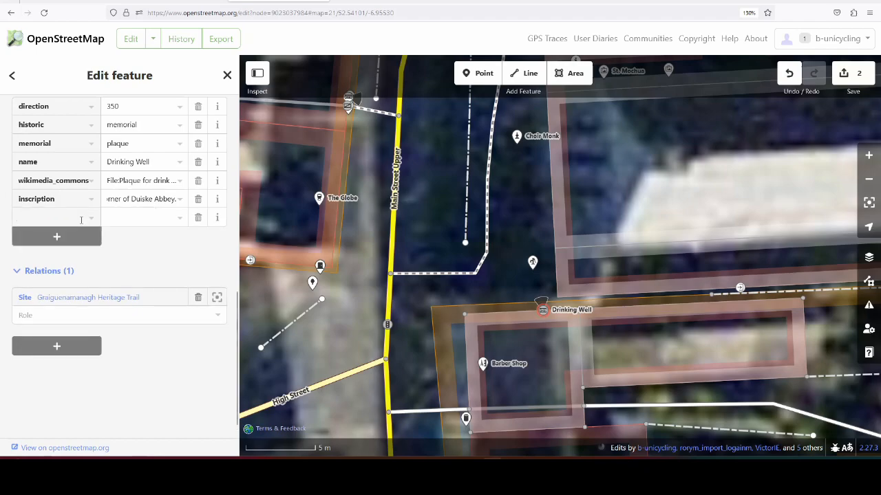
type("inscr")
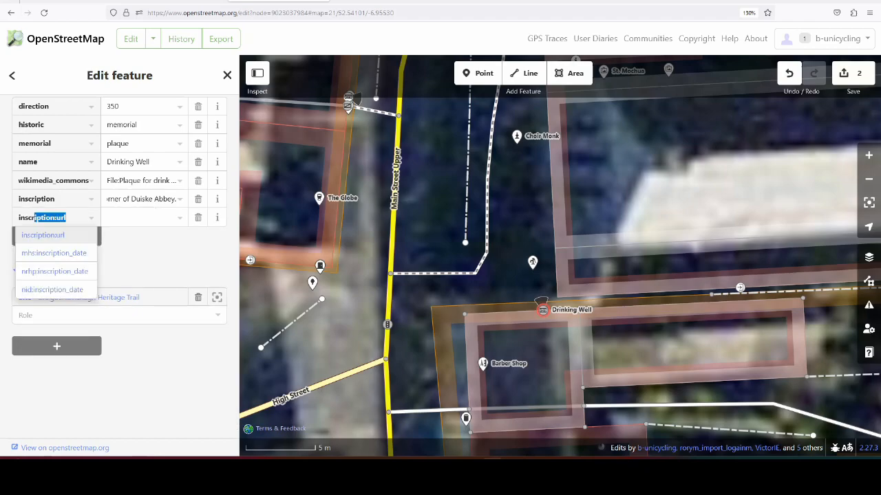
type("iption_1")
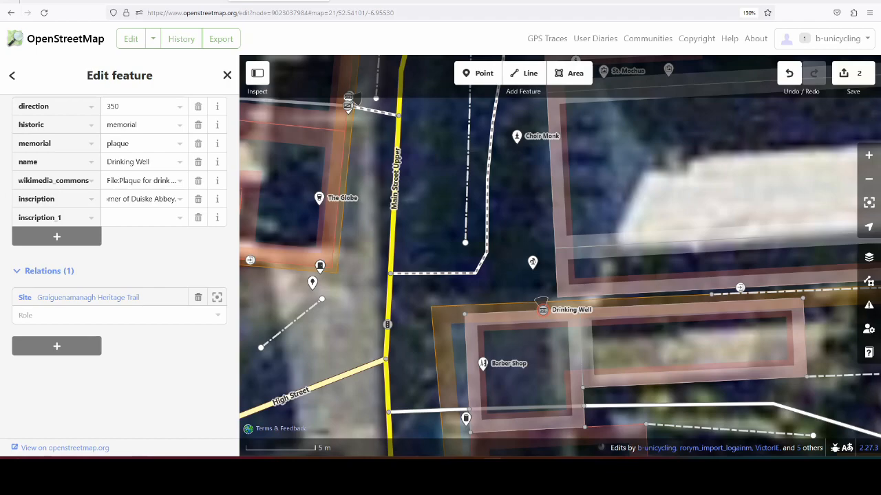
key("BackSpace")
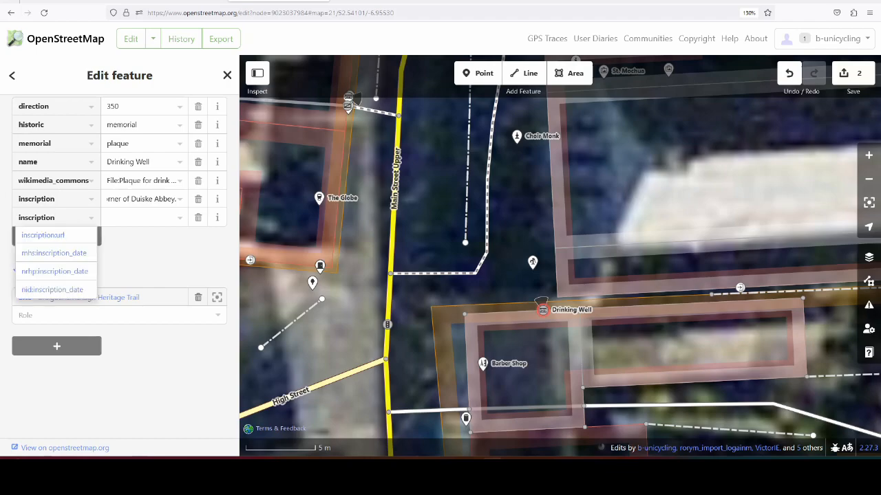
left_click(62, 236)
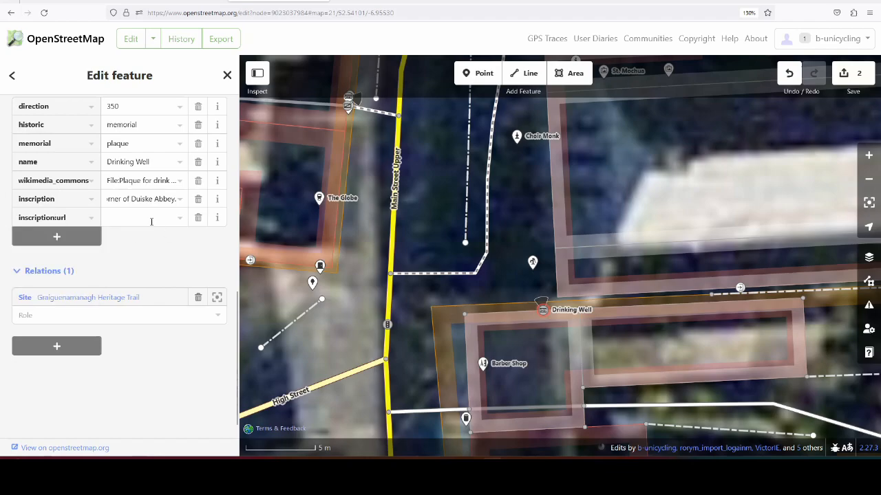
Step: Switch to the plaque photo's Wikimedia Commons page and look through its captions, summary and licensing information
left_click(364, 1)
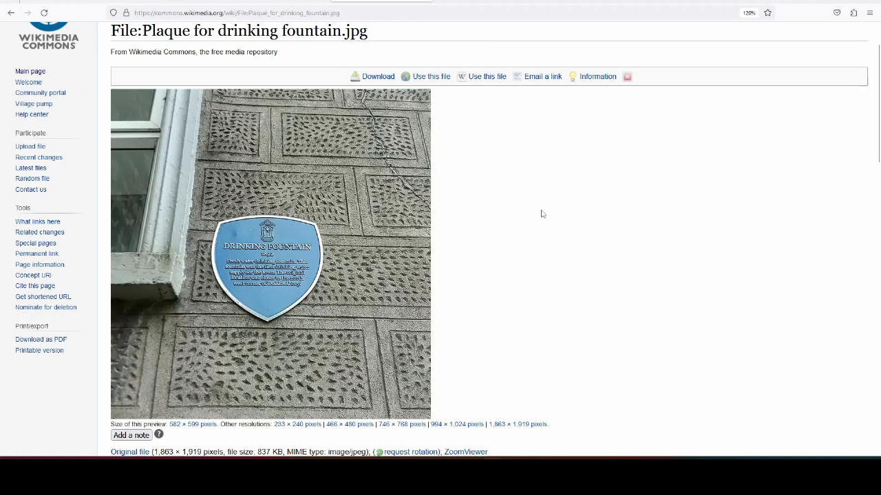
scroll(542, 222, "down", 5)
scroll(541, 221, "down", 3)
scroll(481, 191, "up", 3)
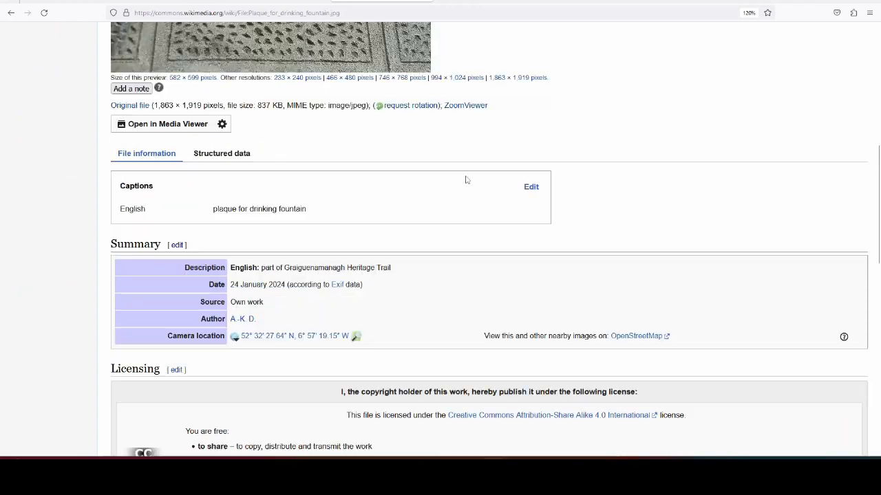
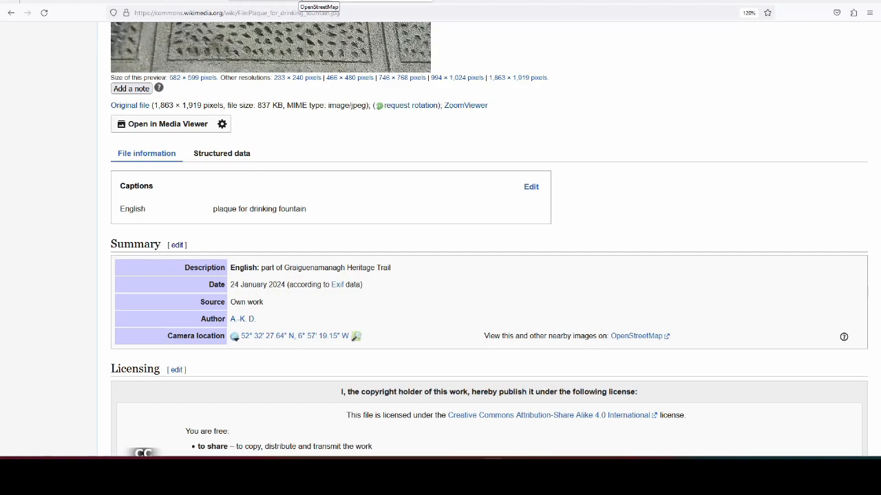
Step: Switch back to the OpenStreetMap editor and remove the empty inscription:url tag from the Drinking Well plaque
left_click(301, 1)
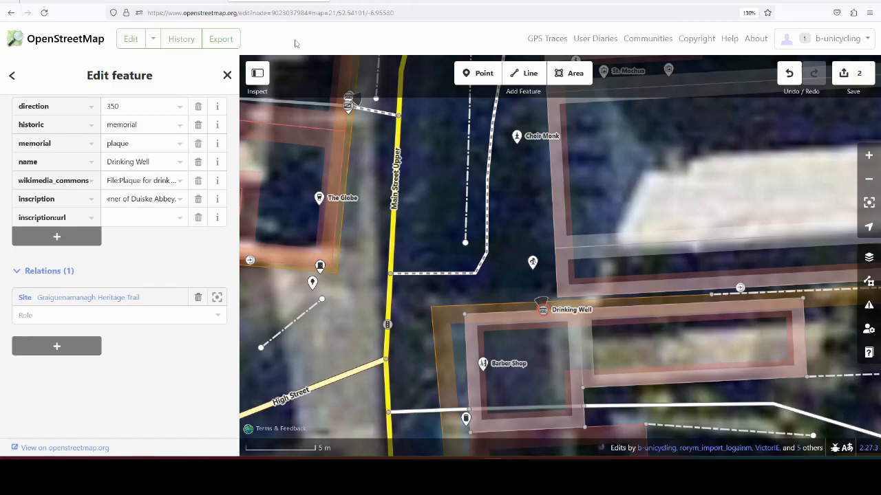
key("BackSpace")
key("BackSpace")
key("BackSpace")
key("BackSpace")
key("BackSpace")
key("BackSpace")
key("BackSpace")
key("BackSpace")
key("BackSpace")
key("BackSpace")
key("BackSpace")
key("BackSpace")
key("BackSpace")
key("BackSpace")
key("BackSpace")
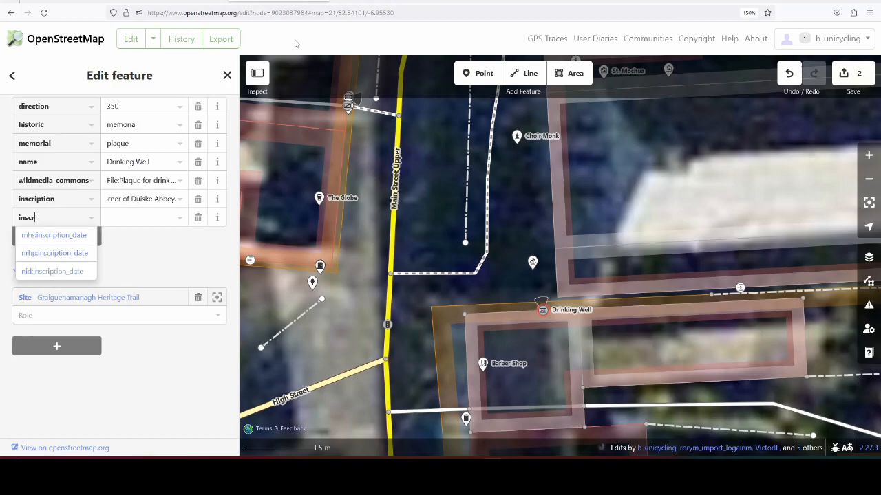
left_click(198, 217)
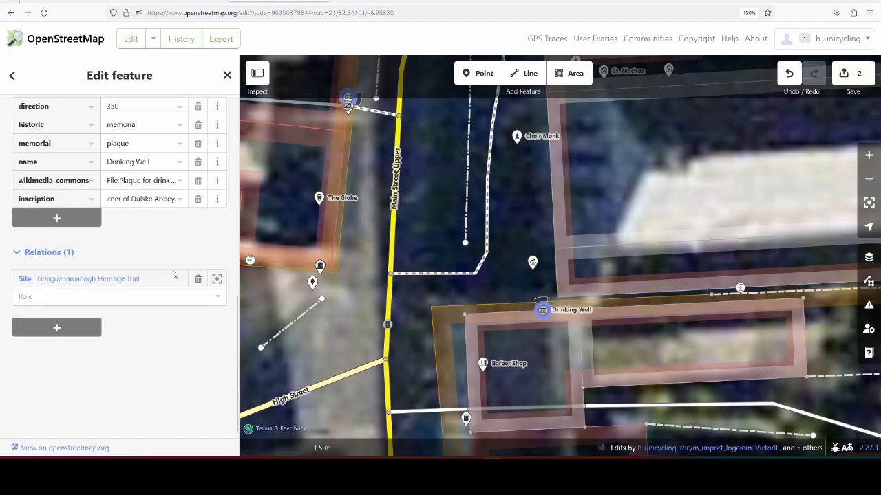
Step: Enlarge the inscription field to review its full text and delete the extra space before "The original location"
scroll(161, 256, "up", 1)
left_click_drag(161, 257, 173, 294)
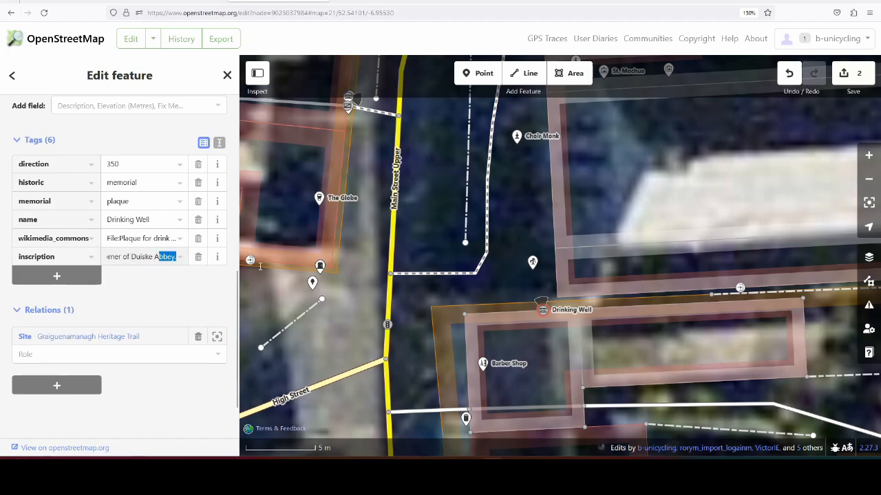
left_click(177, 300)
scroll(177, 301, "up", 1)
scroll(176, 301, "up", 3)
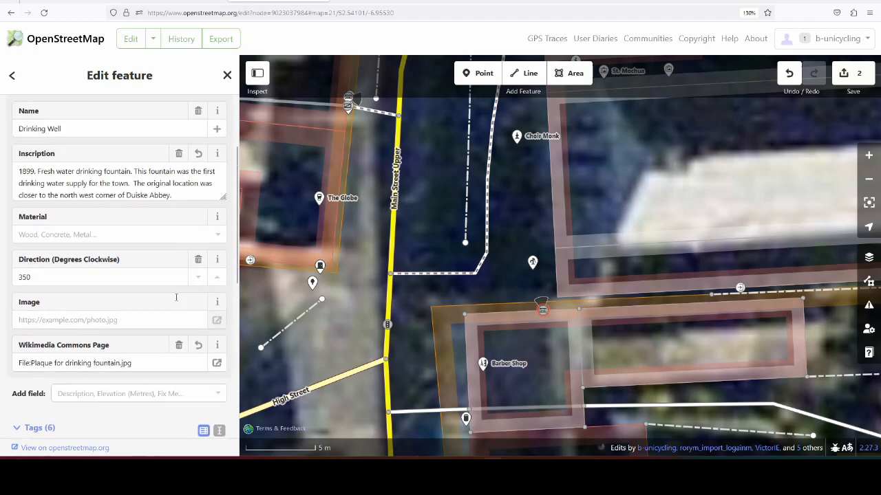
scroll(114, 179, "up", 1)
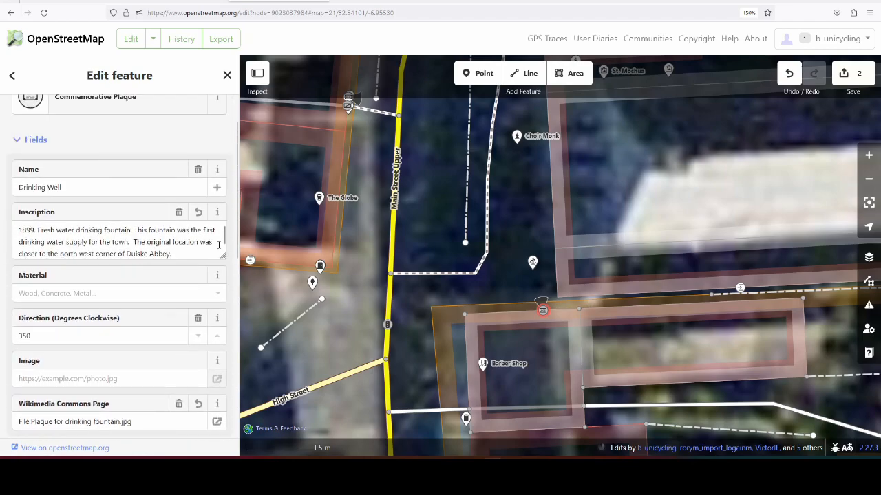
left_click_drag(223, 256, 224, 289)
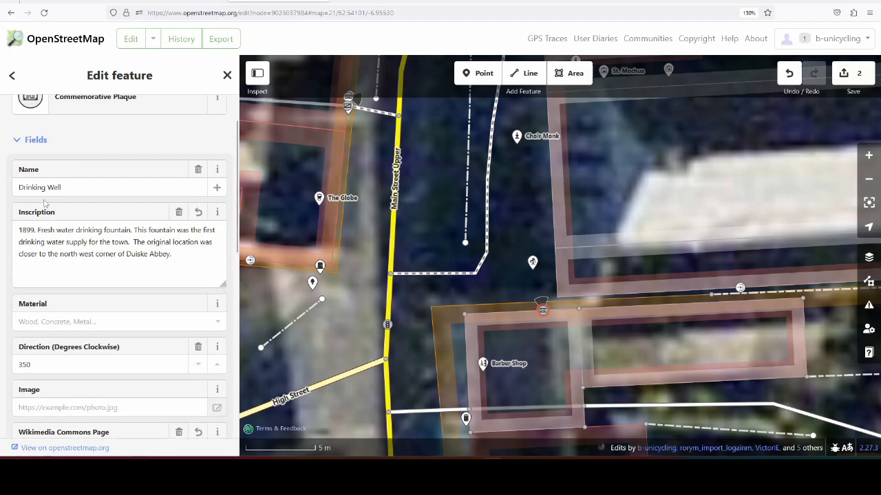
mouse_move(223, 284)
left_mouse_down()
mouse_move(224, 231)
mouse_move(225, 314)
mouse_move(226, 268)
left_mouse_up()
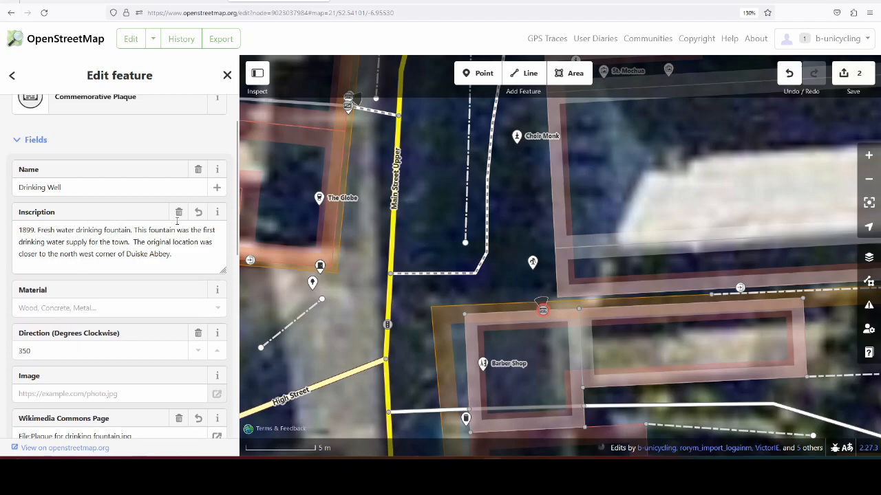
left_click(131, 242)
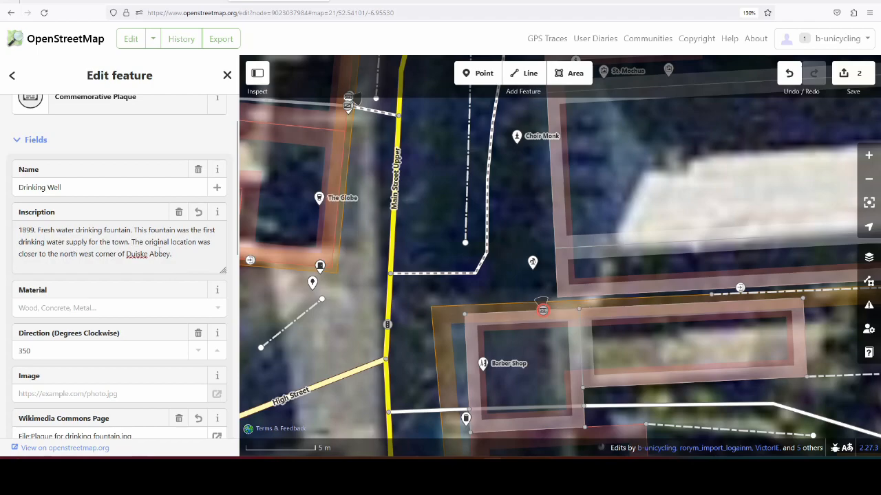
Step: Set the Drinking Well plaque's material to Metal
scroll(159, 251, "down", 2)
left_click(159, 251)
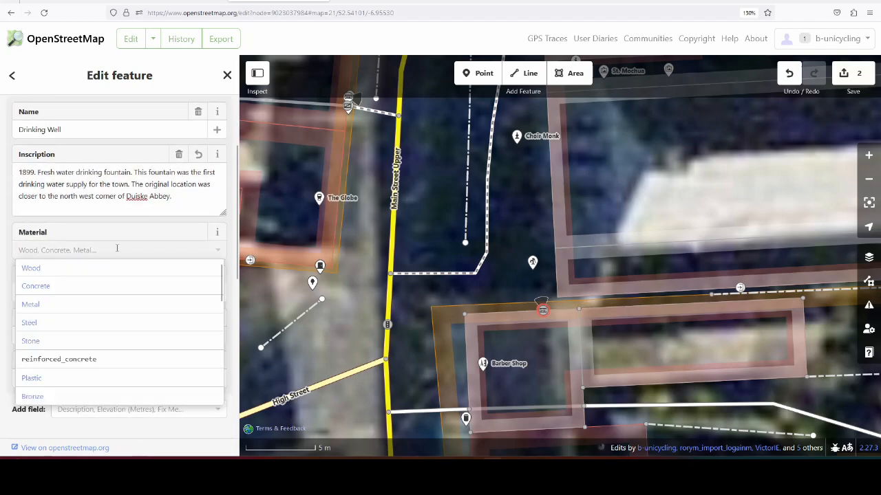
type("Metal")
left_click(108, 269)
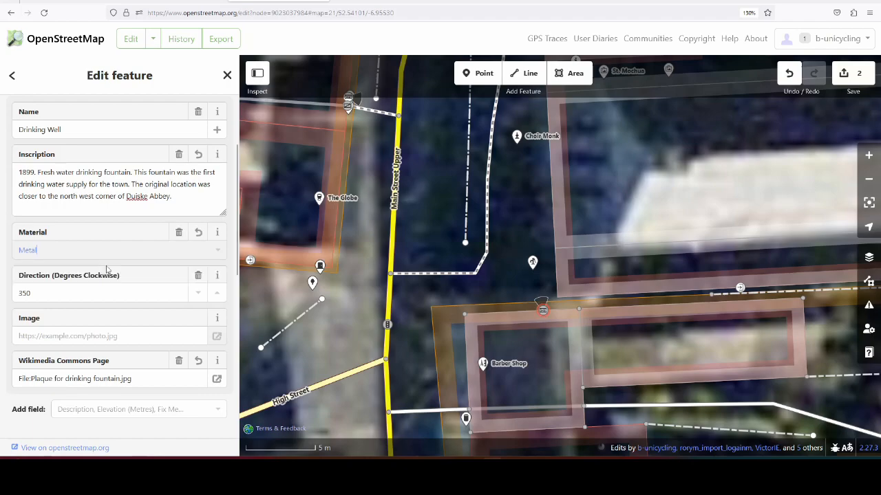
Step: Start saving the edits with the changeset comment "added wikimedia link, inscription"
left_click(851, 73)
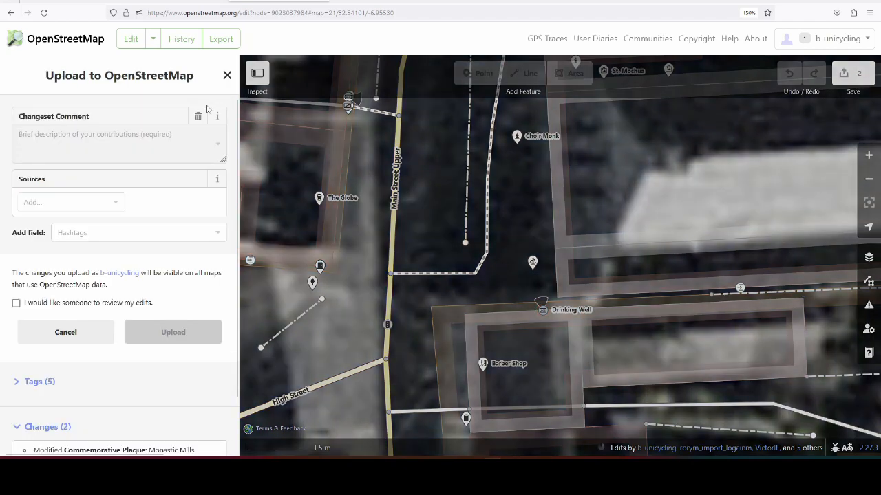
type("added ")
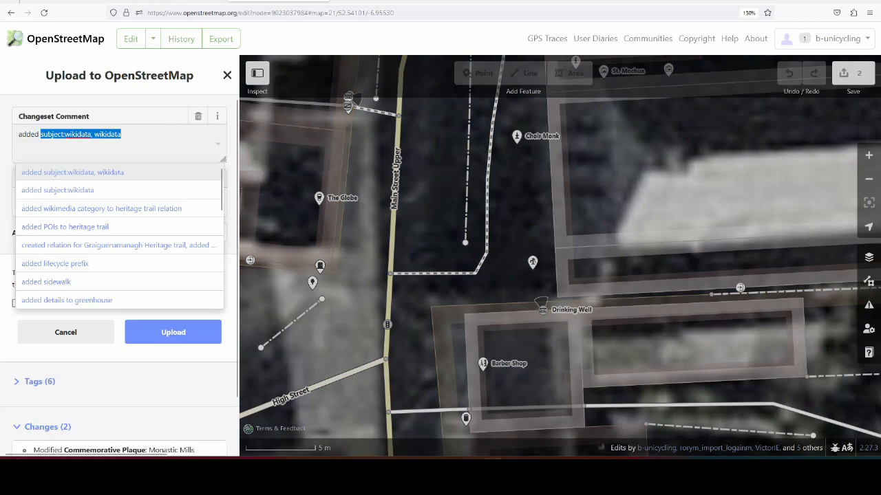
type("wikime")
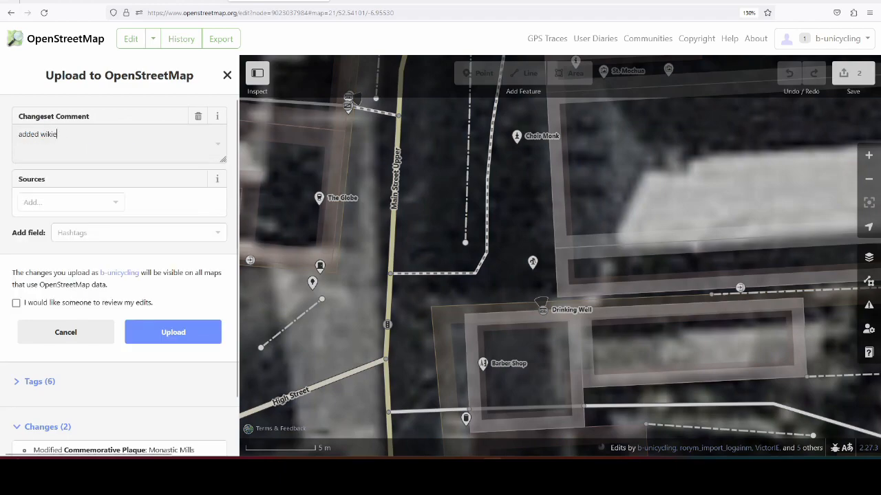
type("dia link, inscription")
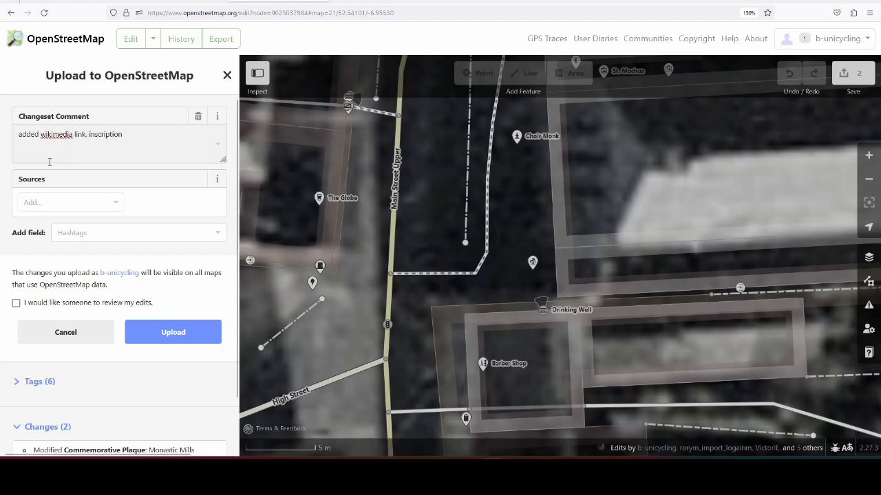
Step: Enter wikimedia as the changeset source and upload the changes to OpenStreetMap
left_click(55, 199)
type("wikimedia")
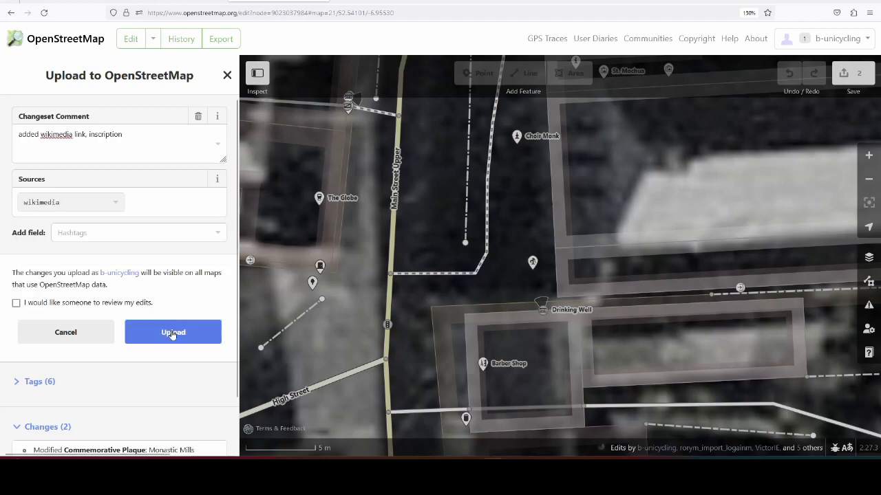
left_click(172, 333)
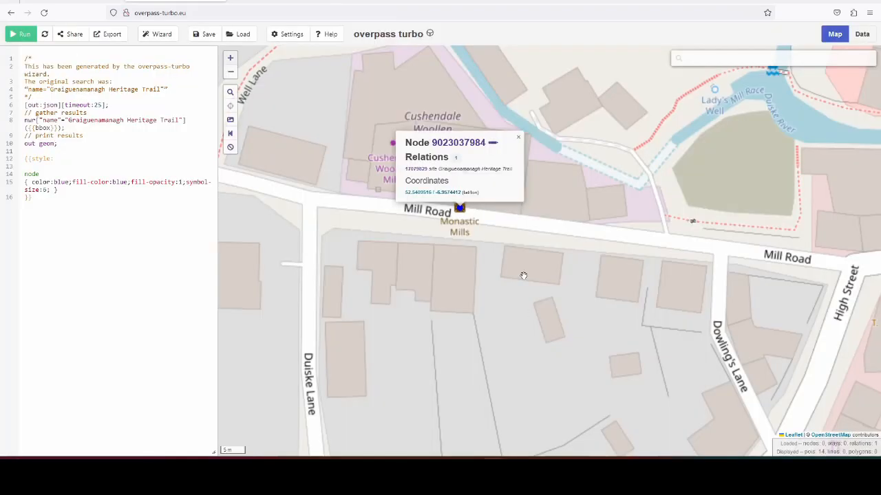
Step: Switch to overpass turbo, dismiss the Monastic Mills node's popup and view the heritage trail points around Duiske Abbey
left_click(518, 138)
scroll(495, 212, "down", 2)
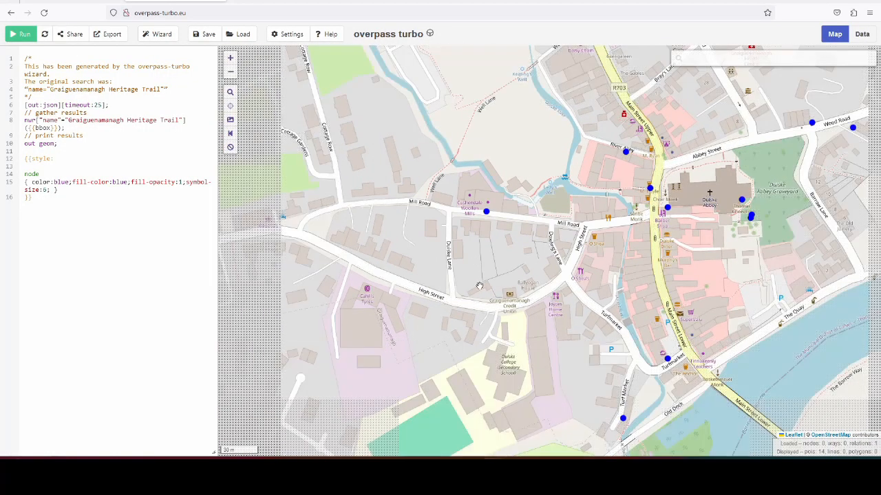
left_click_drag(716, 278, 588, 294)
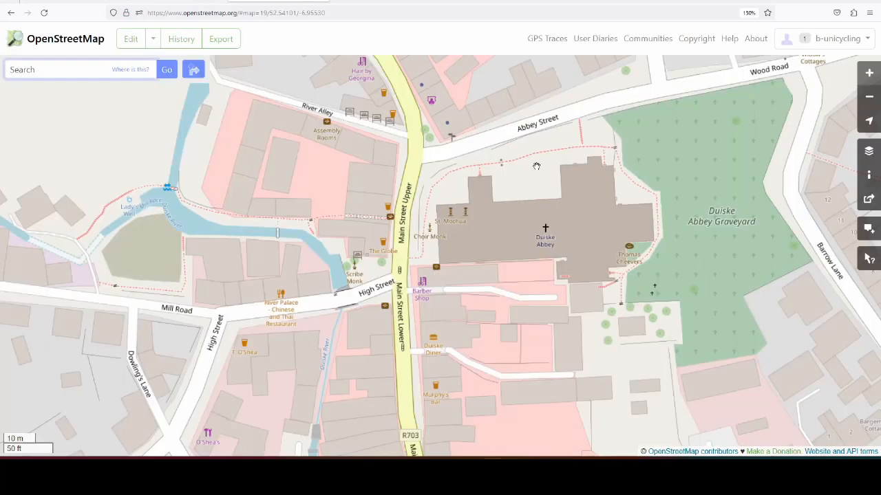
Step: Switch to the OpenStreetMap website and use the Map Data overlay to inspect the Drinking Well node's tags
left_click(868, 150)
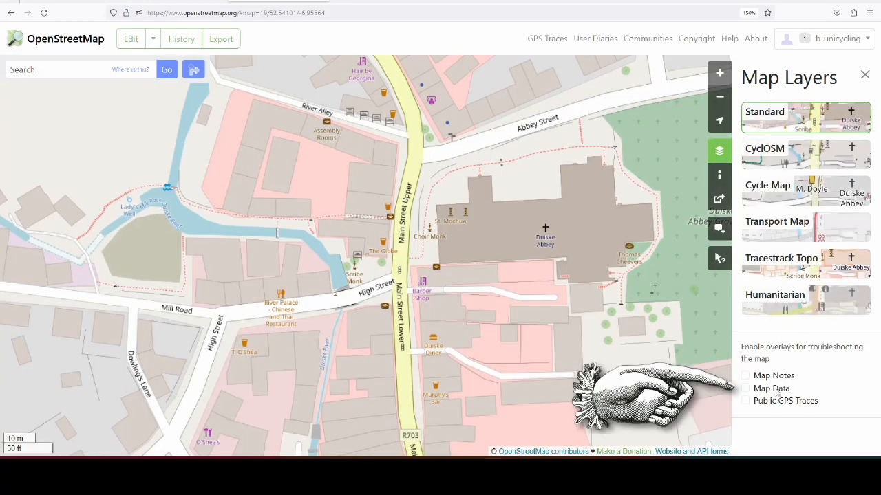
left_click(745, 388)
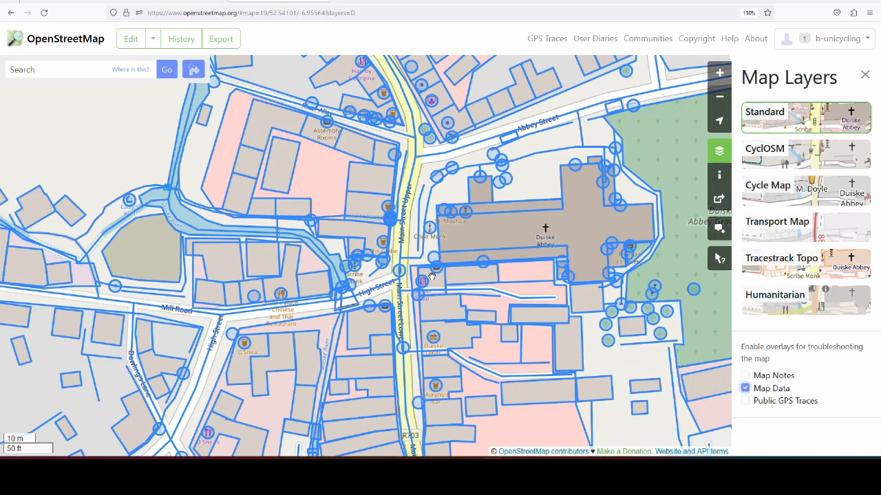
left_click(436, 274)
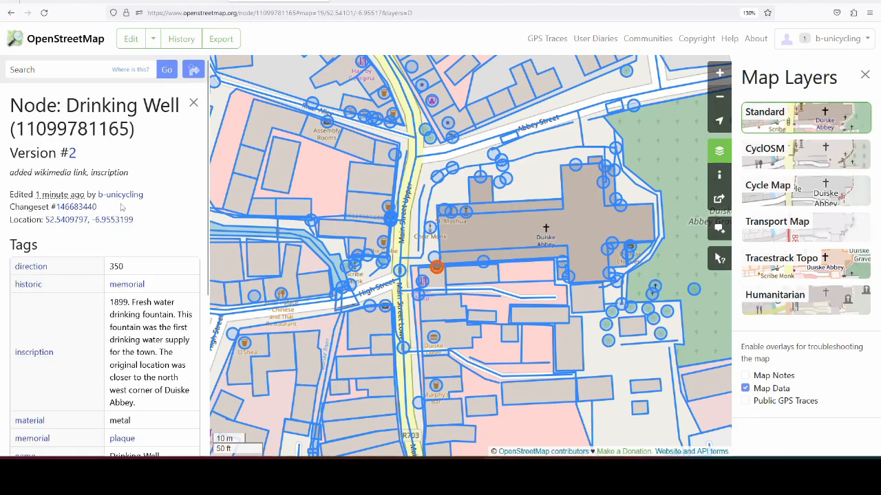
scroll(84, 141, "down", 3)
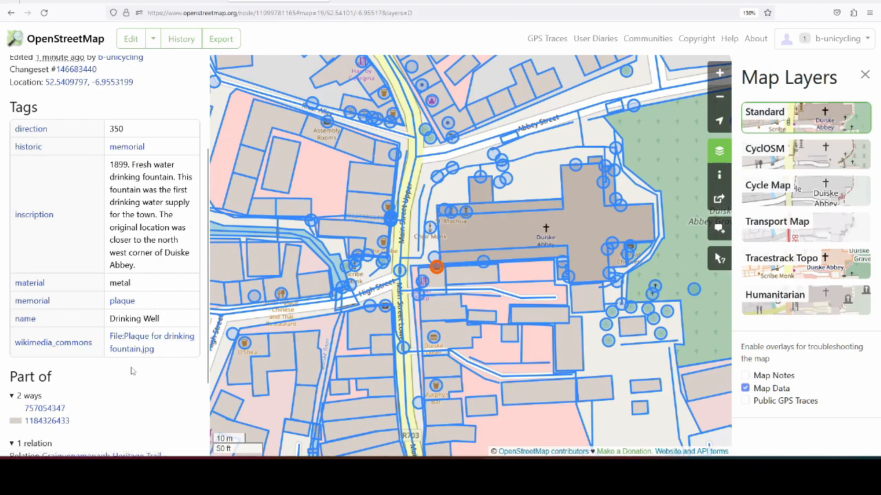
left_click(745, 388)
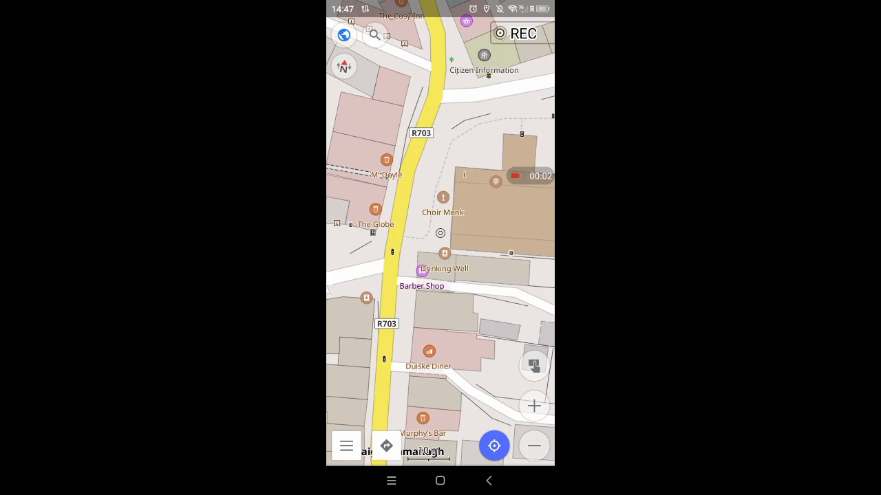
Step: In the mobile map app, open the Drinking Well memorial's details and examine its inscription, other tags and online photos
left_click(445, 254)
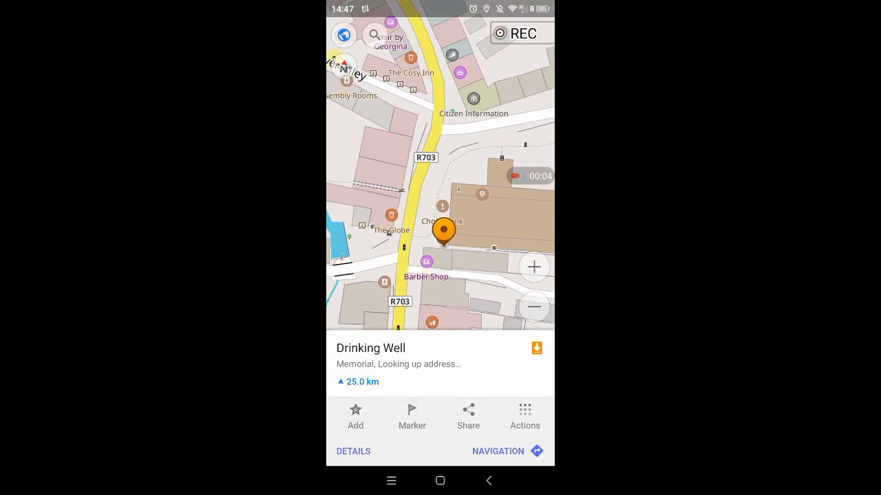
left_click(353, 450)
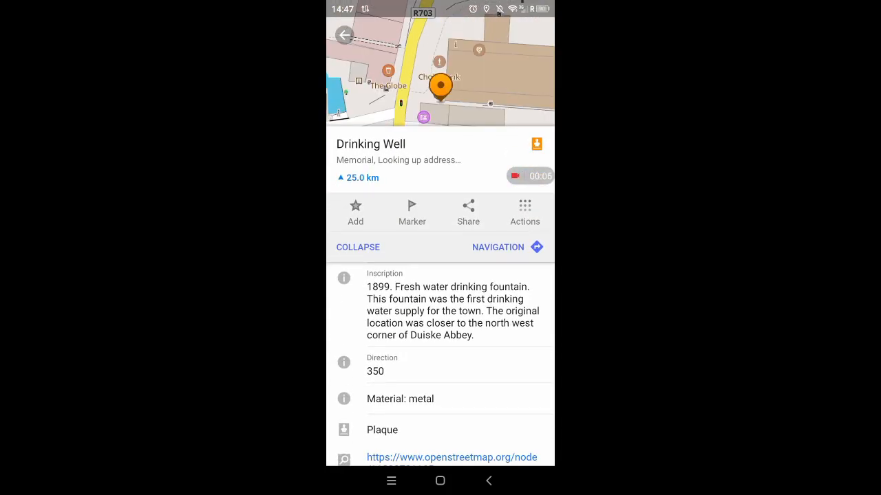
scroll(440, 289, "down", 4)
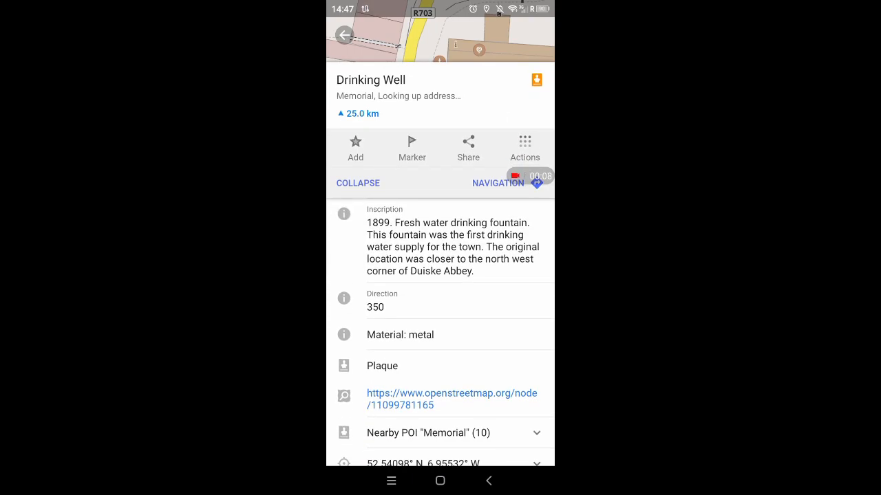
scroll(440, 289, "down", 3)
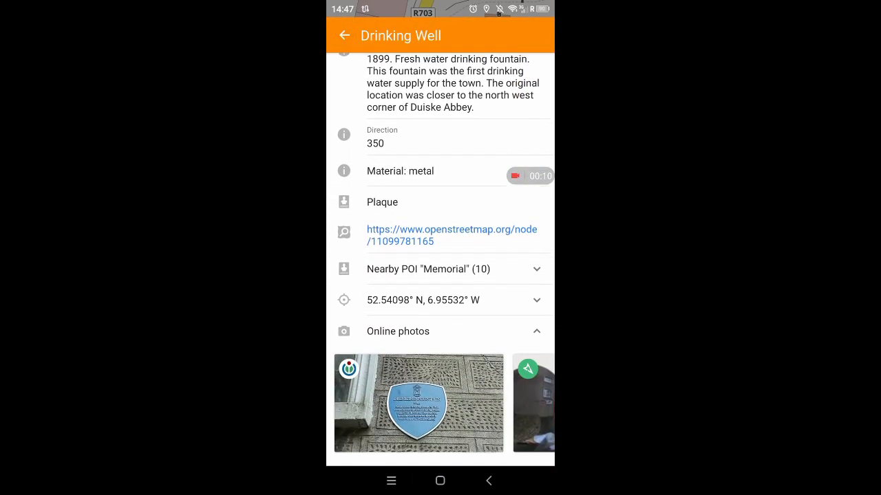
scroll(440, 275, "up", 4)
scroll(440, 275, "down", 5)
scroll(440, 275, "up", 3)
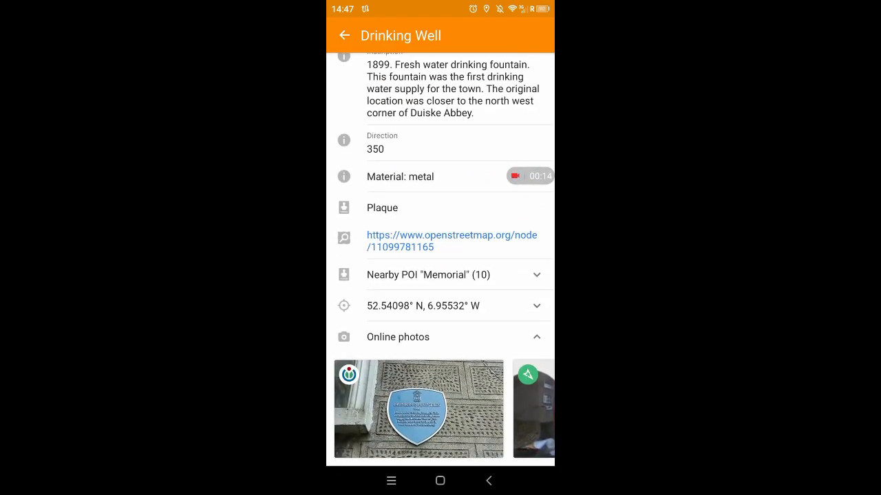
scroll(441, 409, "right", 3)
scroll(440, 409, "left", 2)
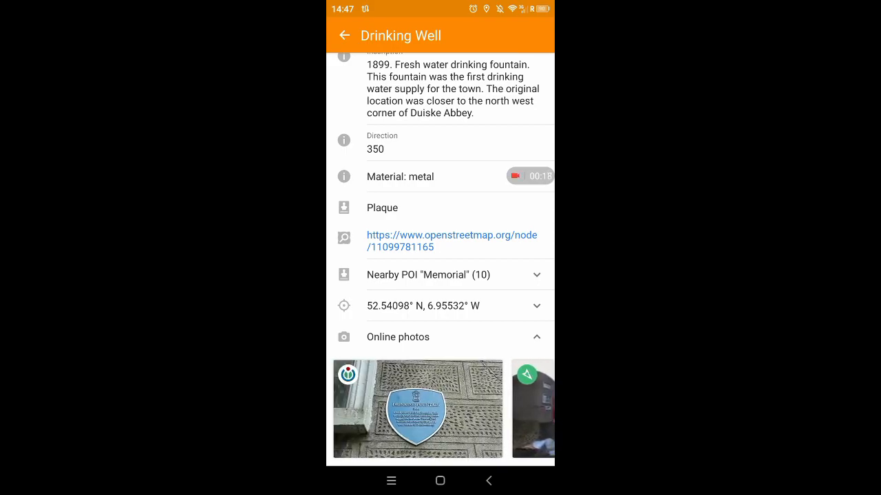
Step: Open the plaque photo's Wikimedia Commons page from the online photos, look through its captions, summary and licensing, and leave it
left_click(418, 408)
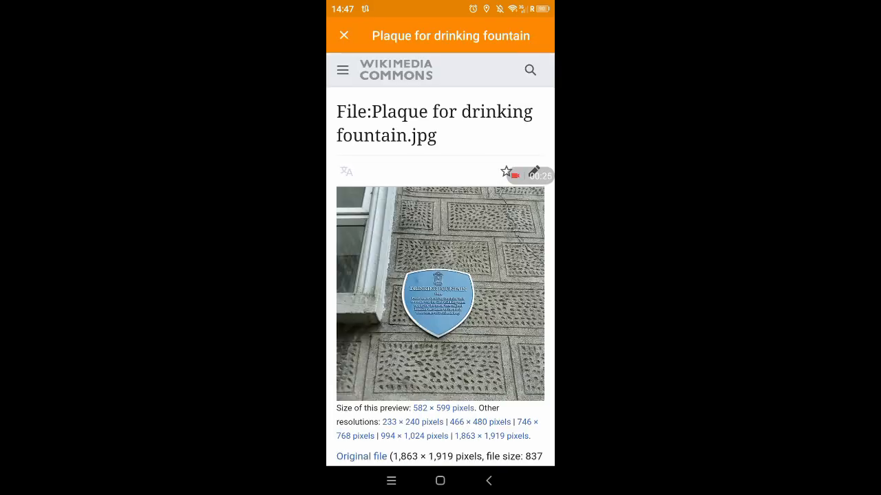
scroll(440, 275, "down", 7)
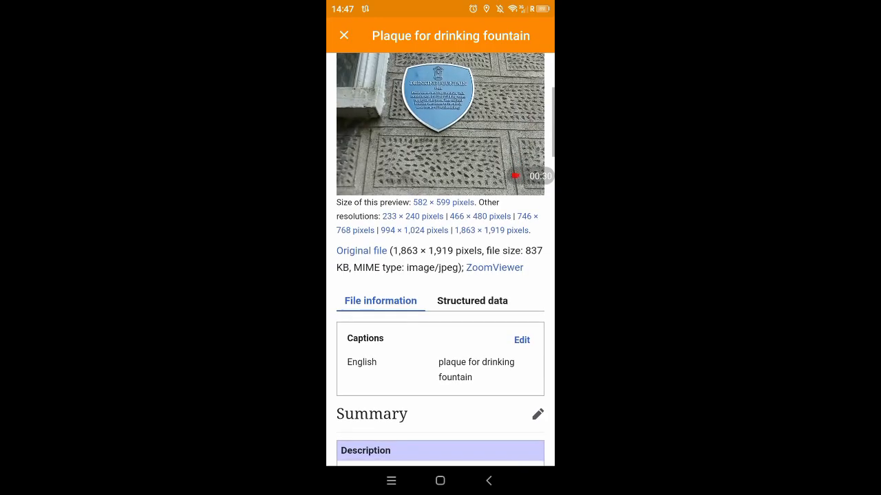
scroll(440, 275, "down", 3)
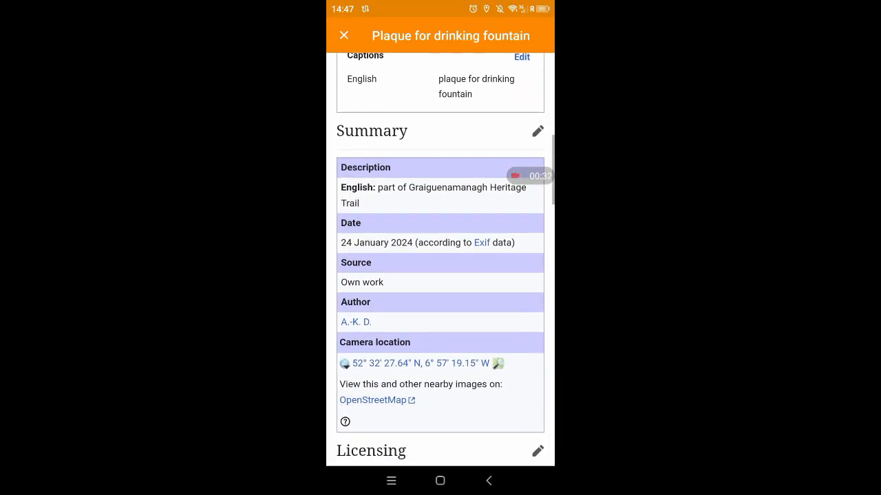
scroll(440, 275, "down", 2)
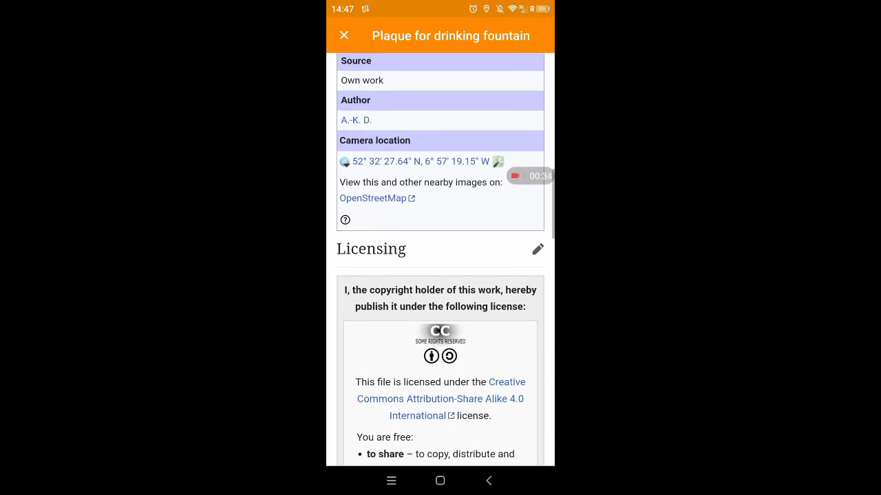
left_click(489, 481)
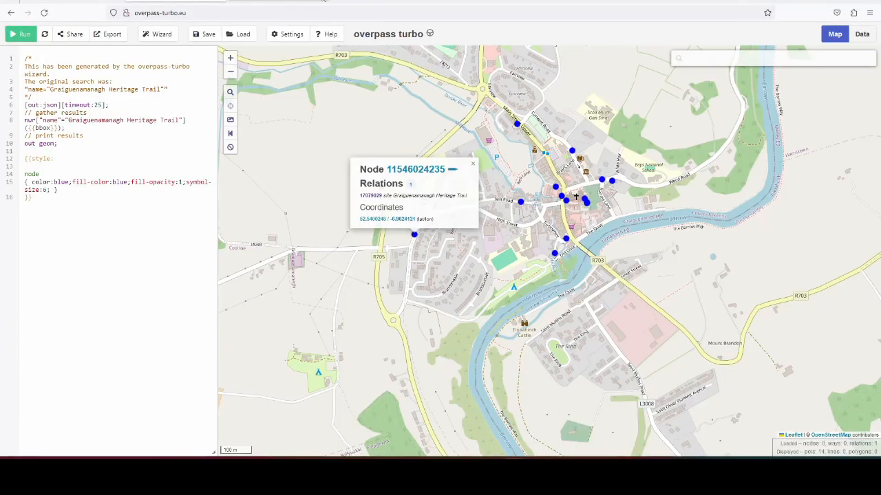
Step: Open the OpenStreetMap page of the heritage trail node near The Globe on Main Street Upper and examine its tags
left_click(473, 163)
scroll(560, 198, "up", 2)
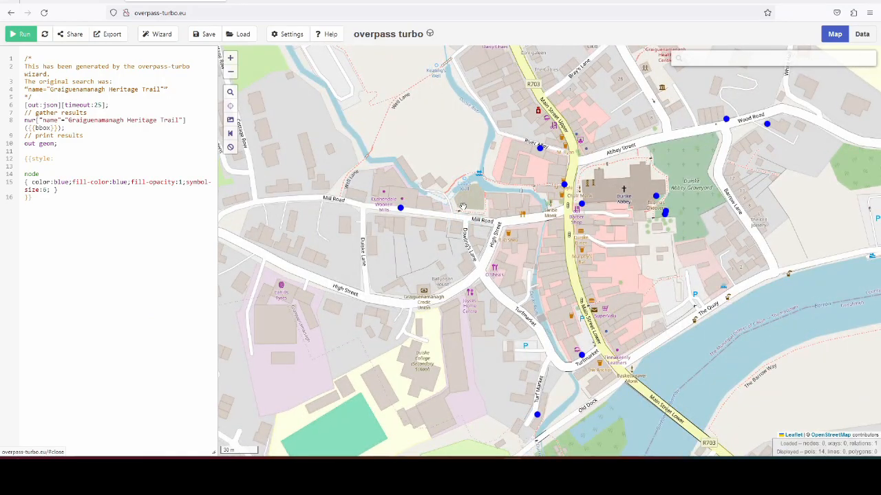
scroll(572, 184, "up", 1)
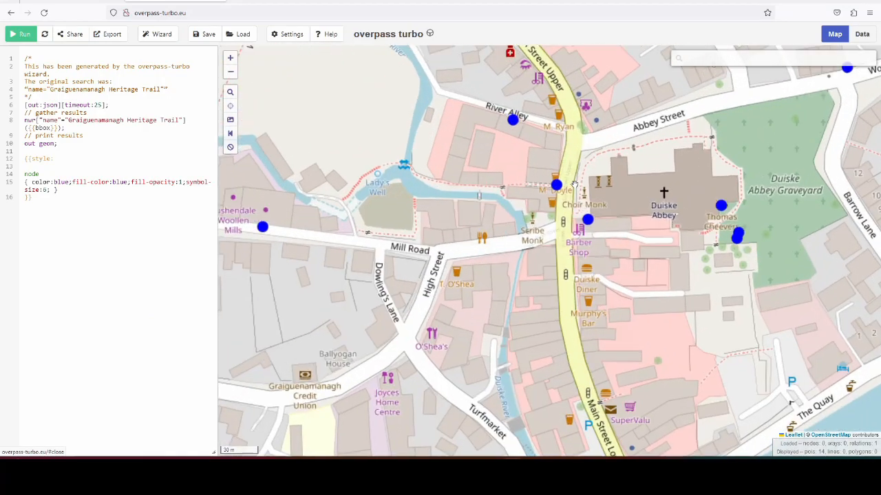
scroll(573, 183, "up", 1)
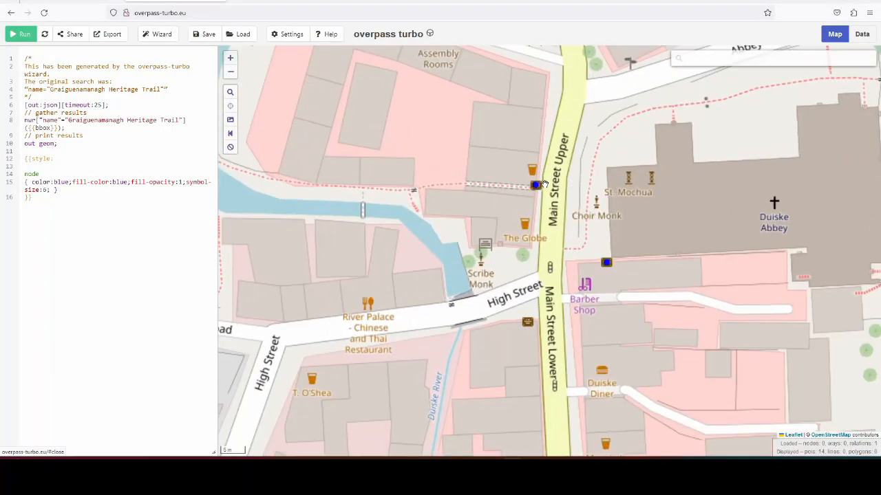
left_click(536, 186)
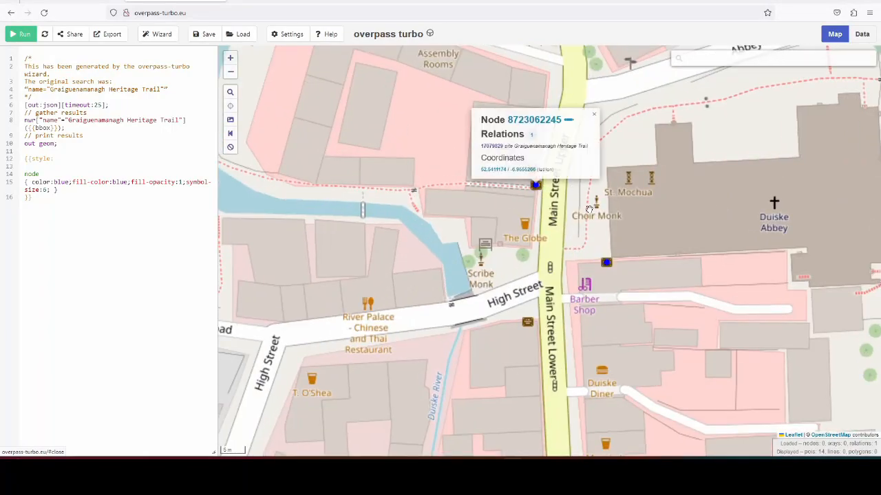
left_click(548, 122)
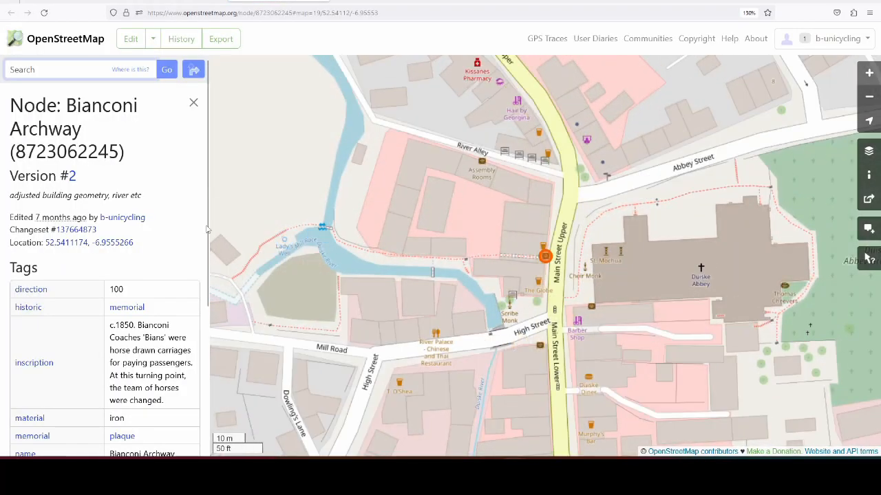
scroll(184, 201, "down", 3)
scroll(194, 239, "up", 1)
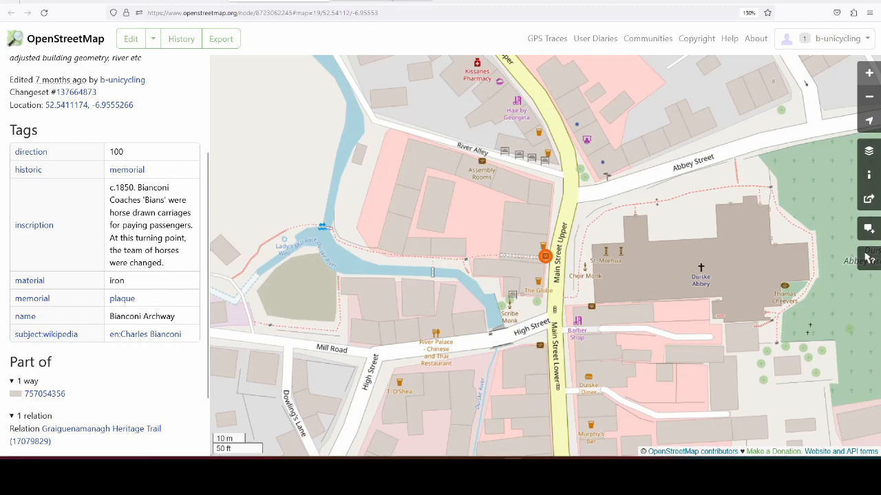
Step: Open Plaque Bianconi Archway.jpg from the Graiguenamanagh Heritage Trail category on Wikimedia Commons, view the plaque, and recheck the OpenStreetMap node's tags
left_click(388, 1)
scroll(441, 189, "up", 15)
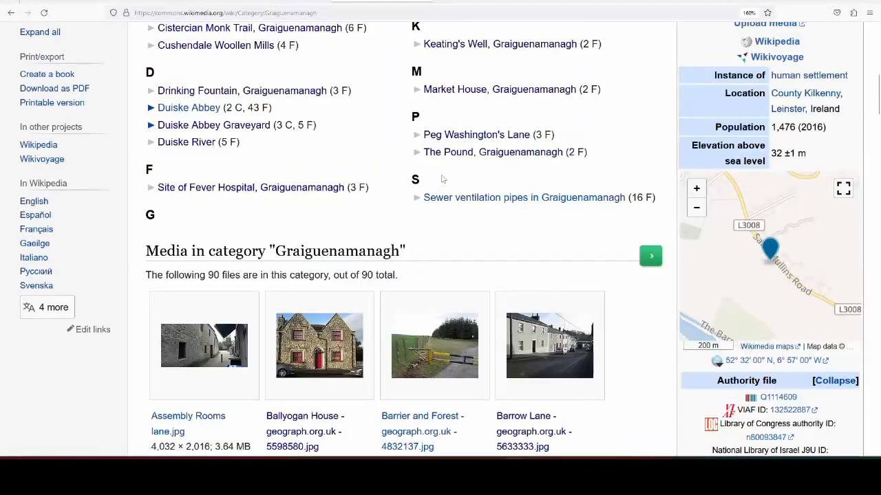
scroll(469, 197, "down", 3)
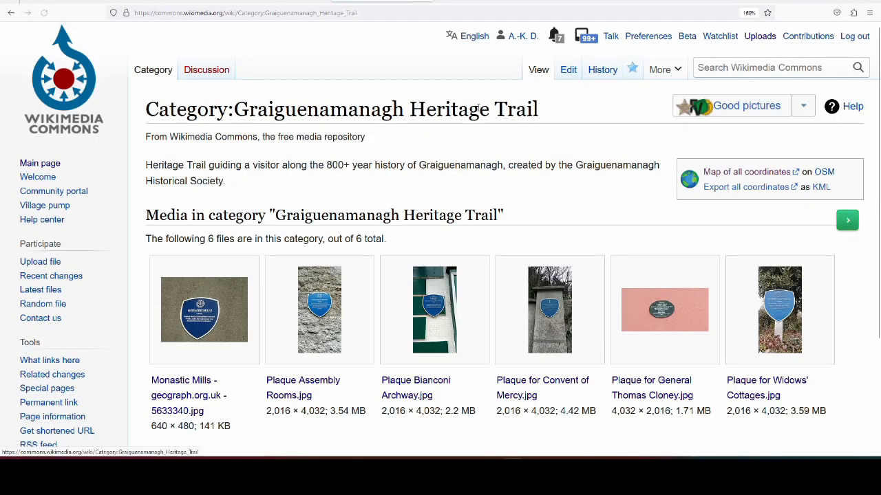
left_click(434, 313)
scroll(555, 269, "down", 3)
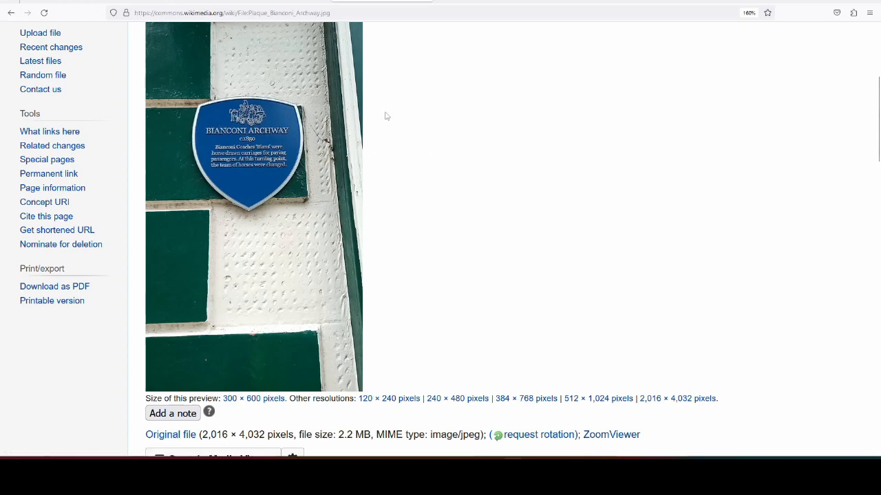
left_click(272, 1)
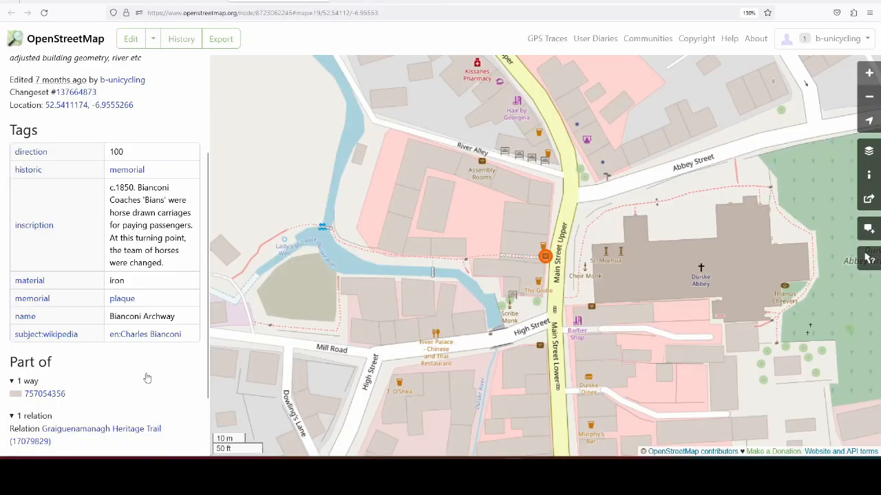
scroll(118, 273, "down", 2)
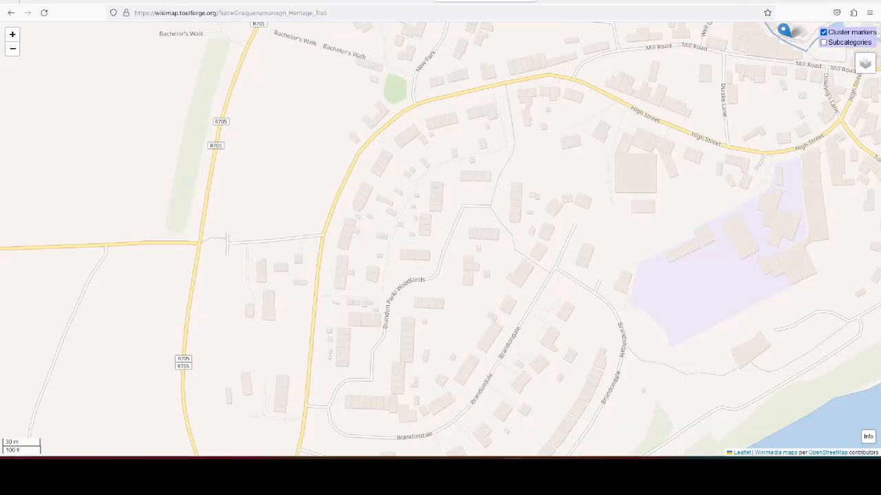
Step: Go to Wikidata, search for Charles Bianconi and open the item described as founder of public transportation in Ireland
left_click(477, 10)
type("wikidata.org/")
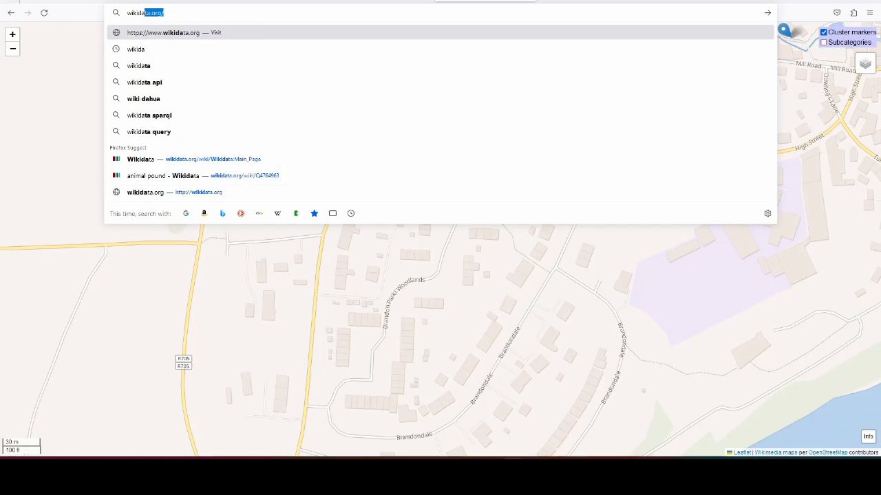
key("Return")
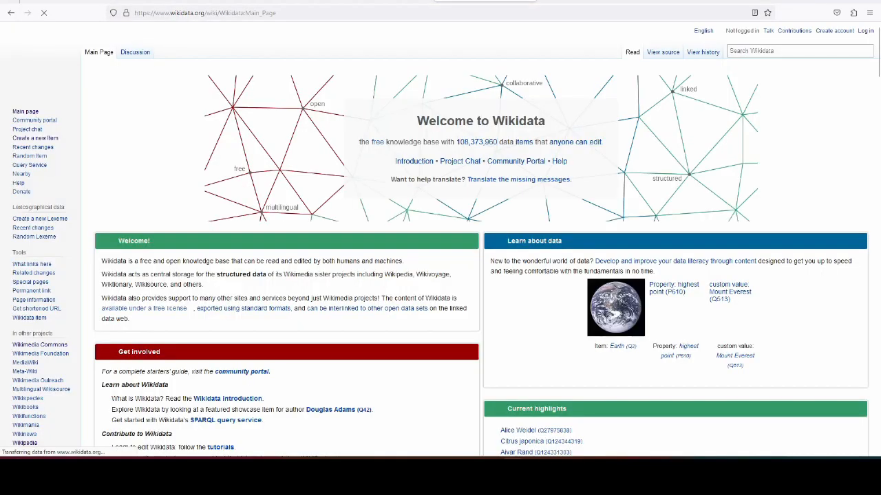
left_click(740, 50)
type("Charl")
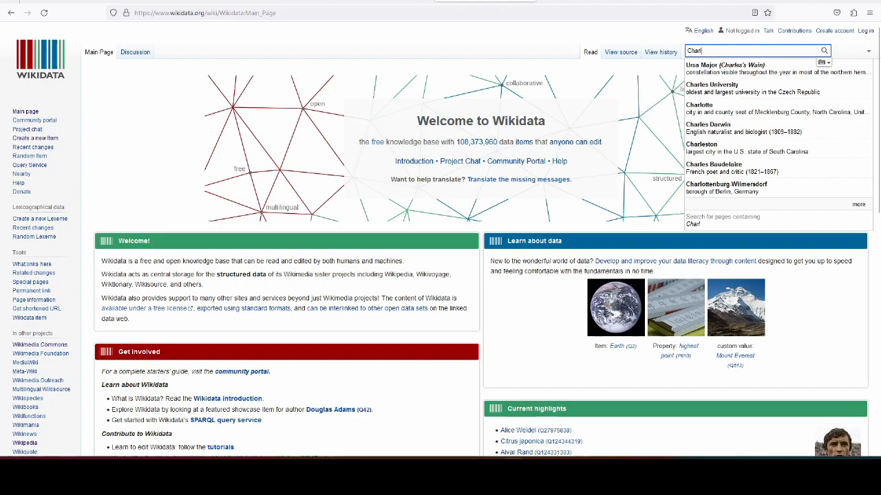
type("es Bianc")
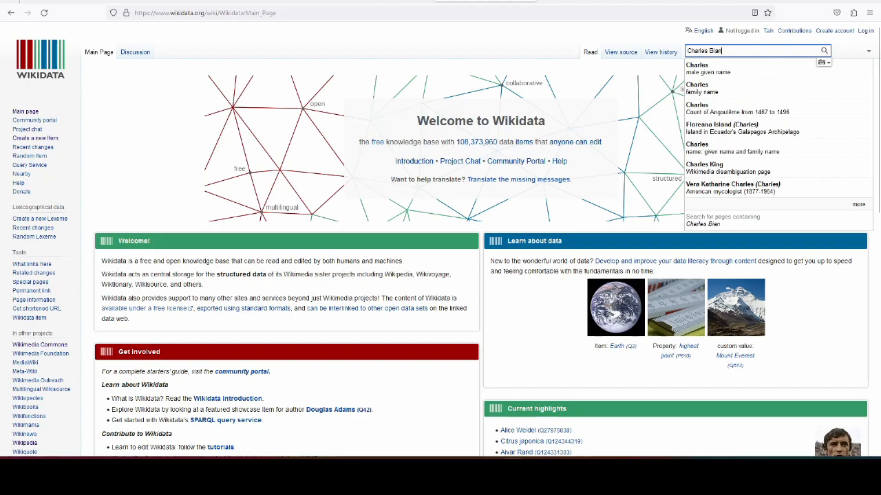
key("BackSpace")
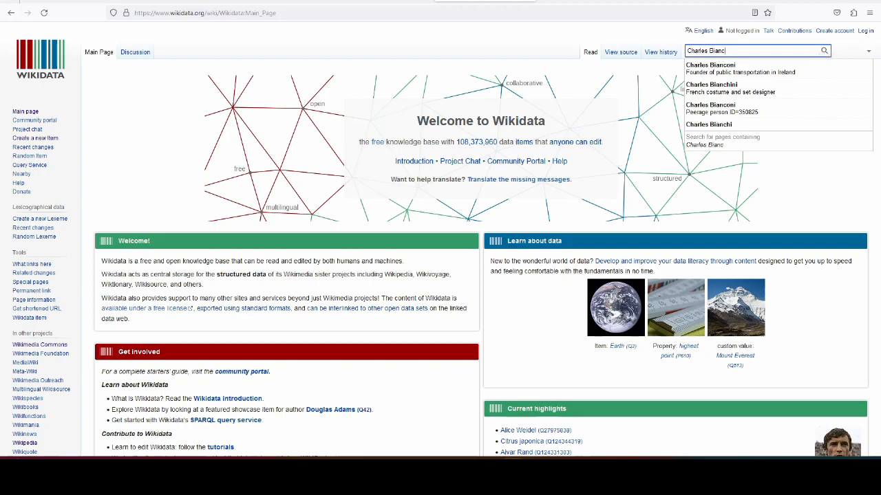
left_click(743, 71)
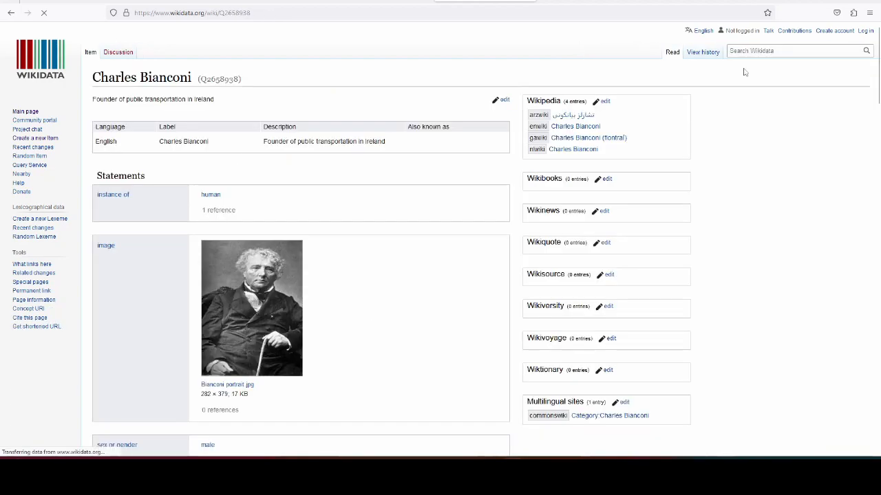
Step: Copy the Charles Bianconi item's identifier, Q2658938
scroll(470, 180, "down", 1)
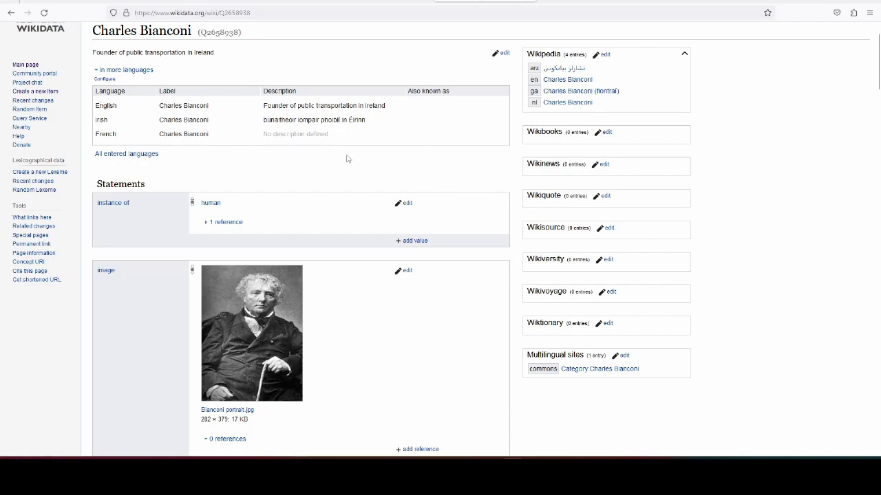
scroll(239, 90, "up", 2)
double_click(224, 78)
key("ctrl+c")
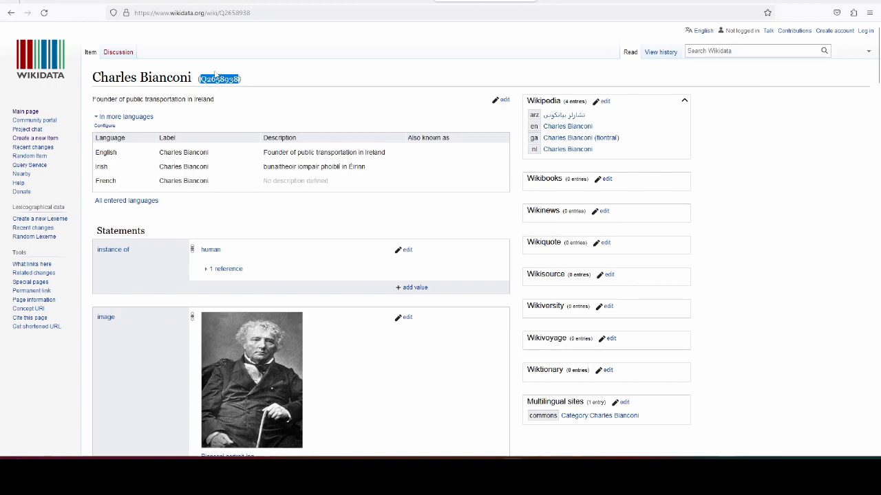
Step: Examine the Charles Bianconi item's statements, including citizenship, given and family names, birth, death and burial
scroll(354, 124, "down", 3)
scroll(352, 116, "down", 4)
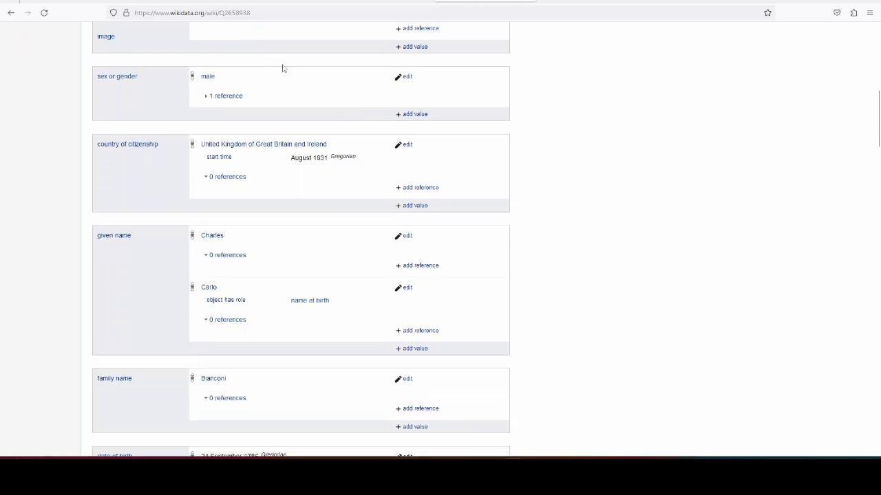
scroll(357, 83, "down", 2)
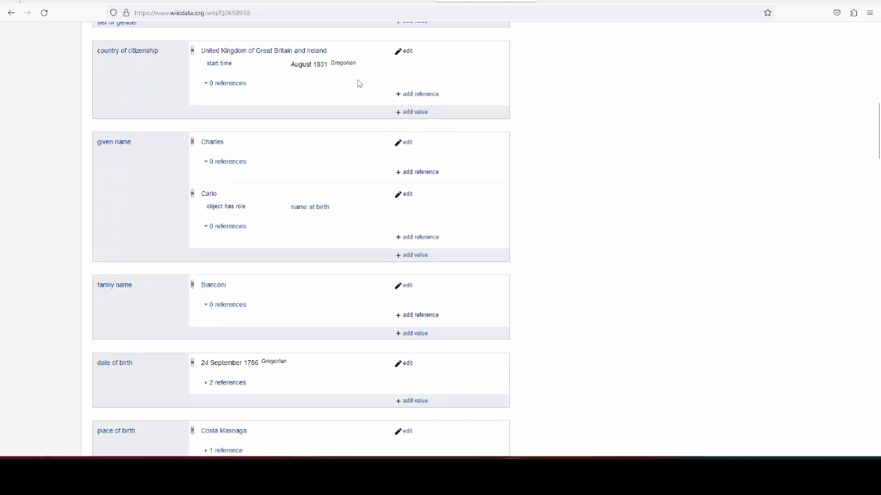
scroll(359, 83, "down", 1)
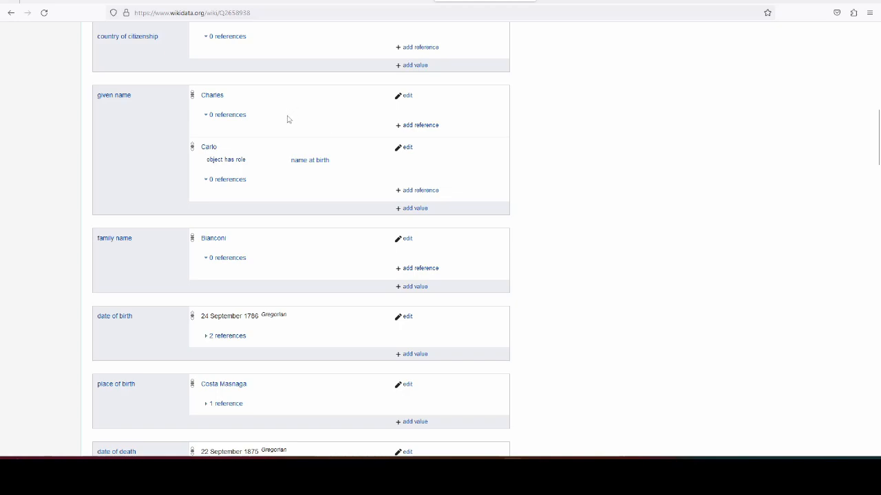
scroll(324, 119, "down", 2)
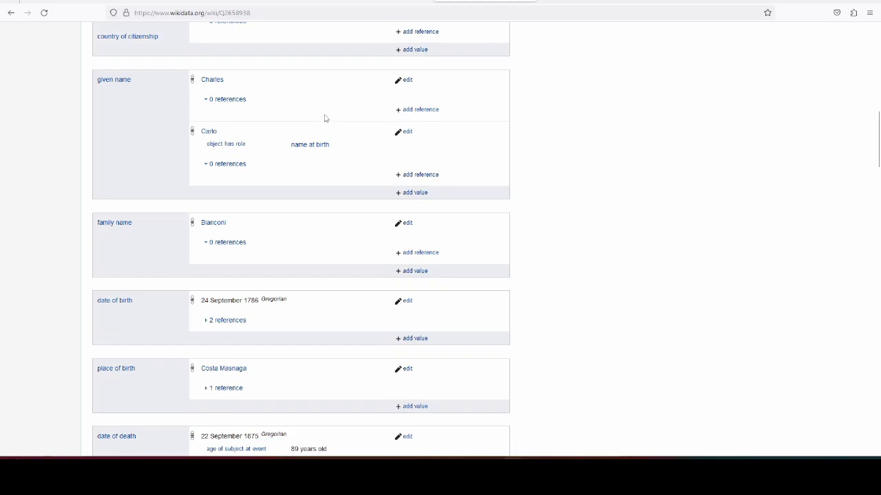
scroll(326, 124, "down", 1)
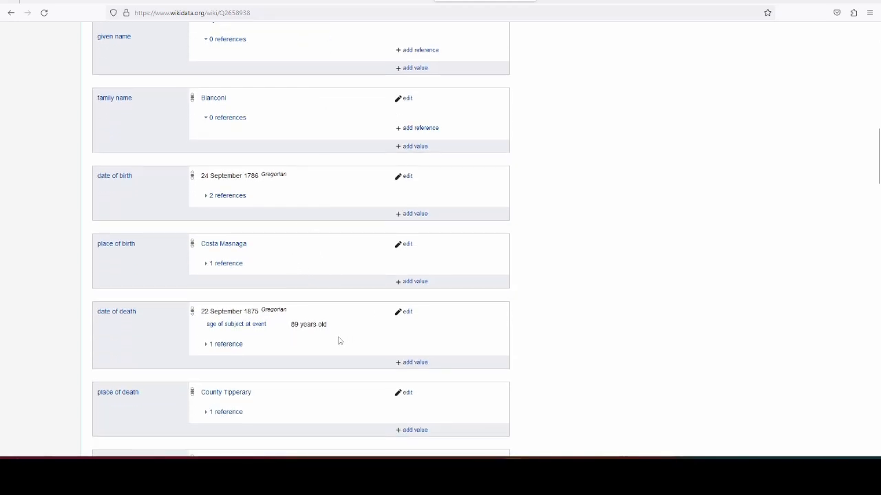
scroll(317, 344, "down", 6)
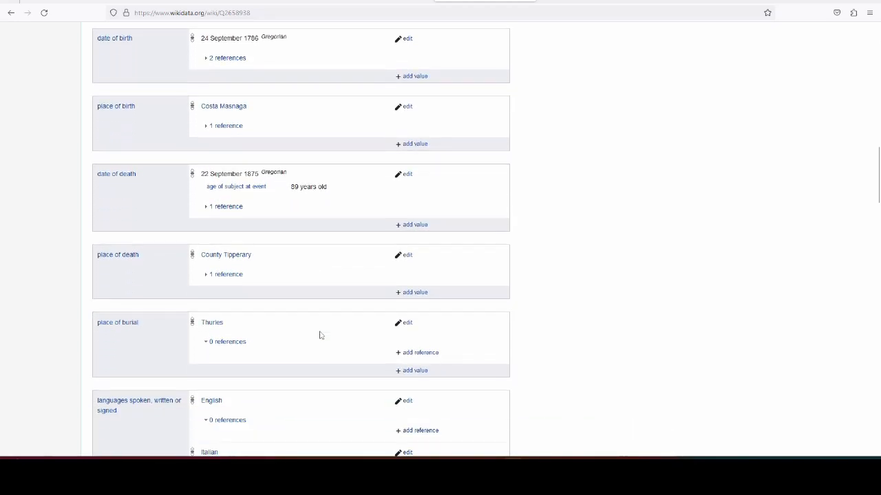
scroll(320, 335, "down", 4)
scroll(320, 335, "up", 15)
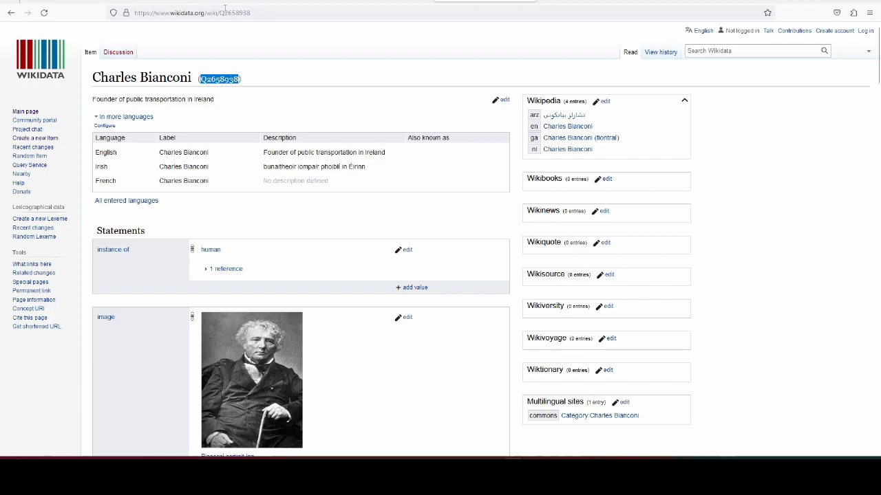
Step: Open the Bianconi Archway plaque in the OpenStreetMap editor and add the tag subject:wikidata with the value Q2658938
left_click(281, 1)
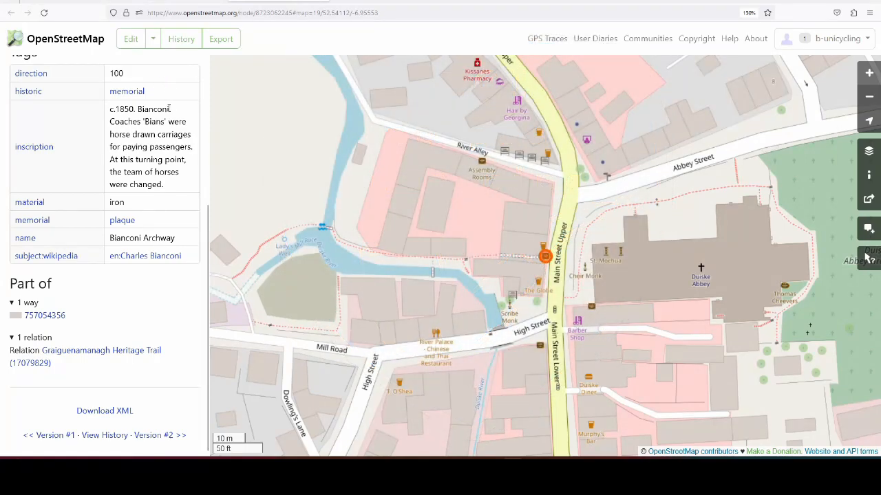
left_click(131, 39)
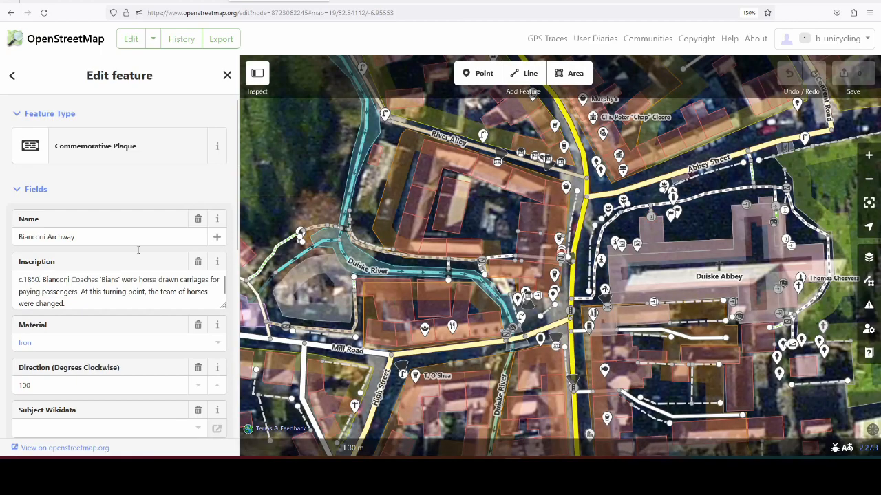
scroll(161, 248, "down", 5)
left_click(78, 264)
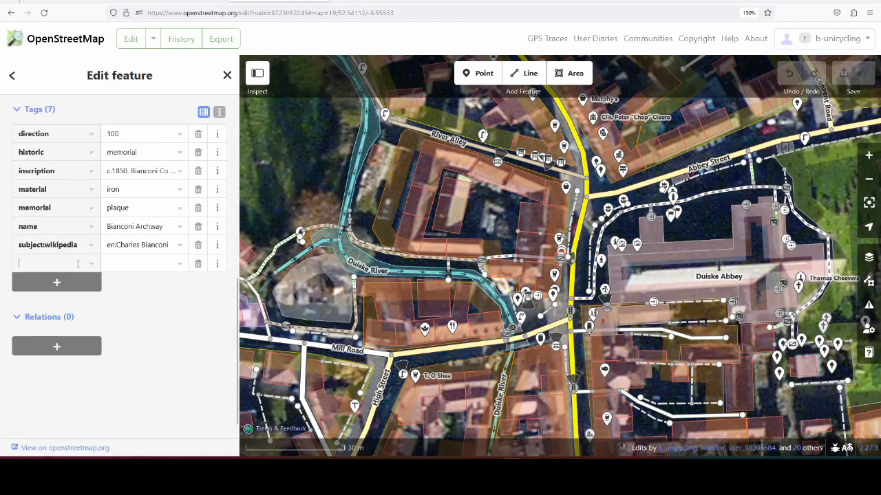
type("subject:wikidata")
key("Tab")
type("v")
key("BackSpace")
key("ctrl+v")
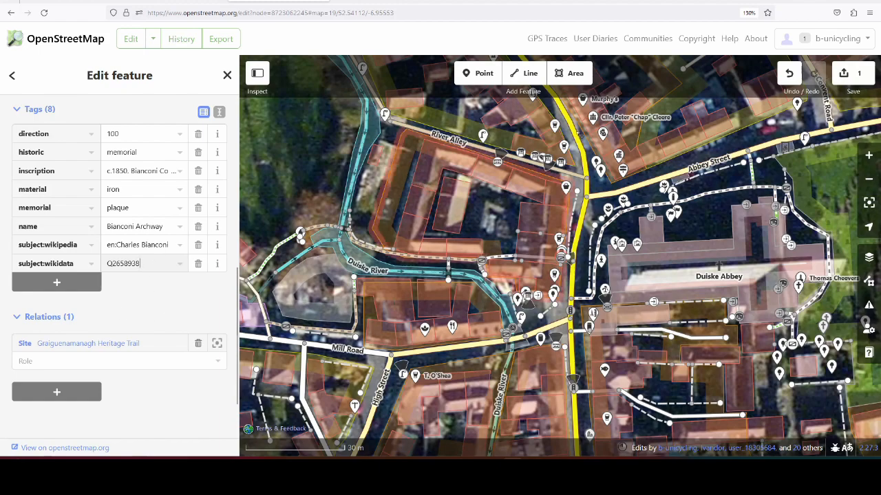
Step: Upload the plaque edit with the changeset comment "added subject:wikidata" and the source "wikidata", and leave the editor
left_click(857, 75)
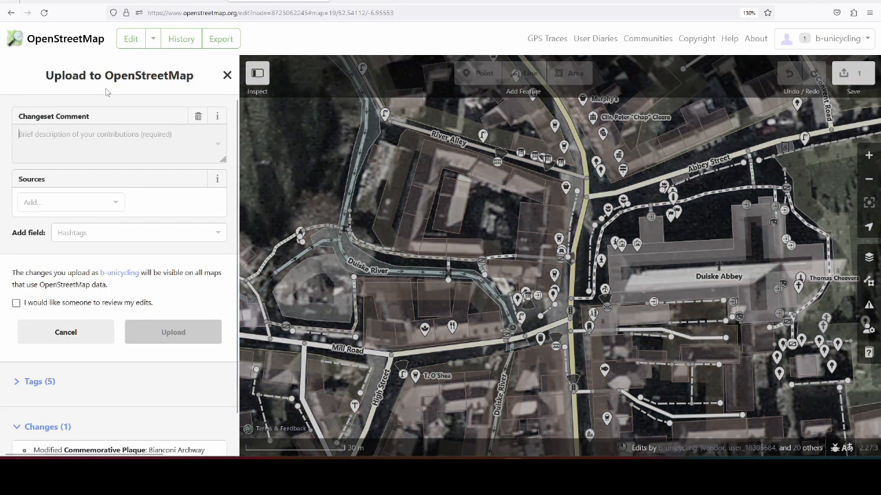
type("added wik")
key("BackSpace")
key("BackSpace")
key("BackSpace")
key("BackSpace")
type("subject:wikidata")
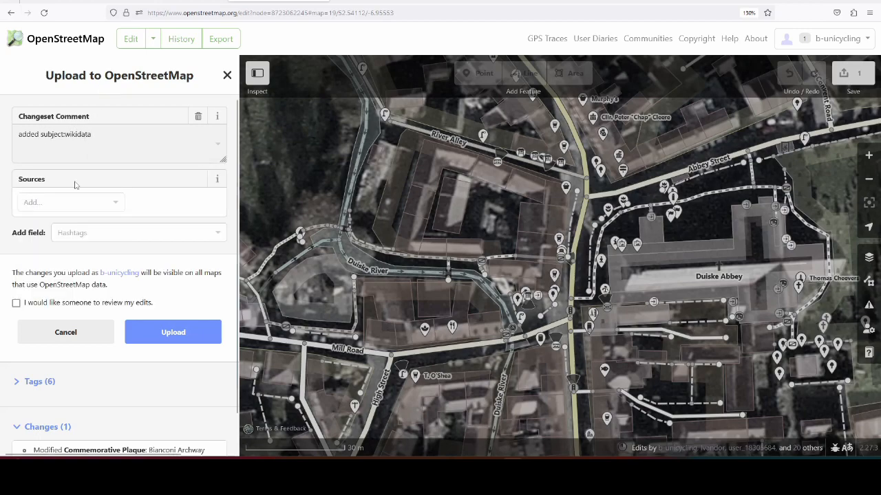
left_click(74, 204)
type("wikidata")
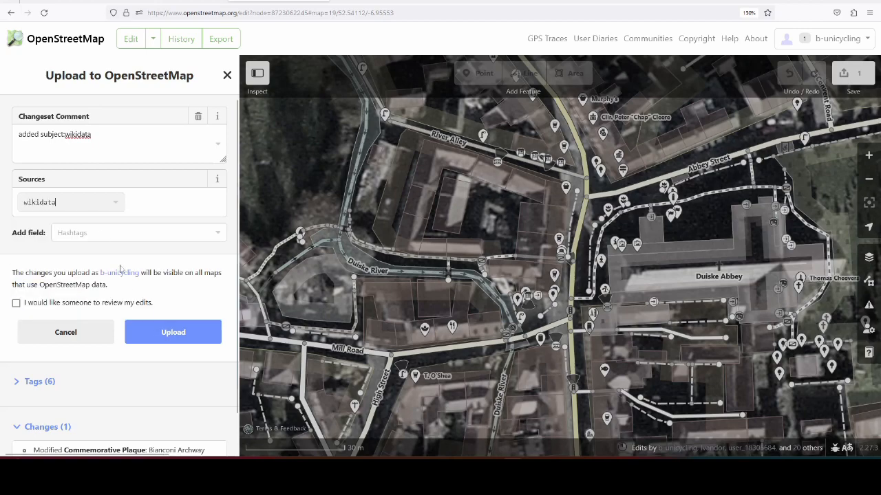
left_click(183, 333)
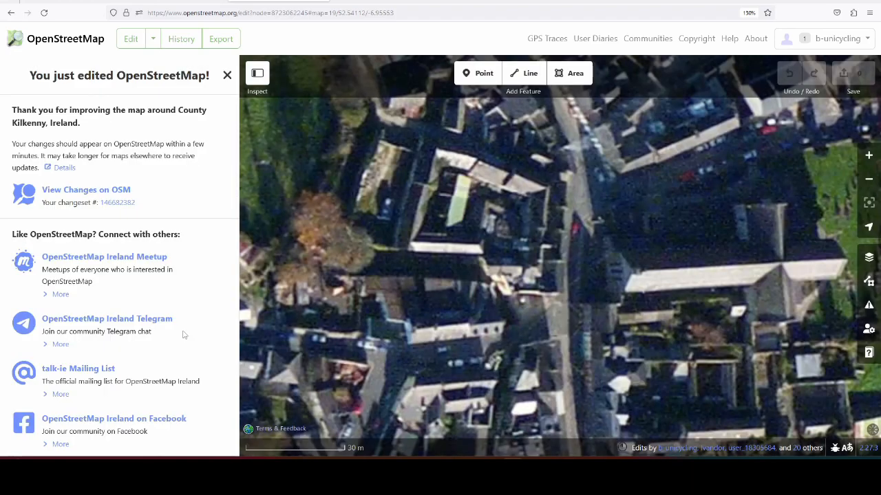
left_click(81, 42)
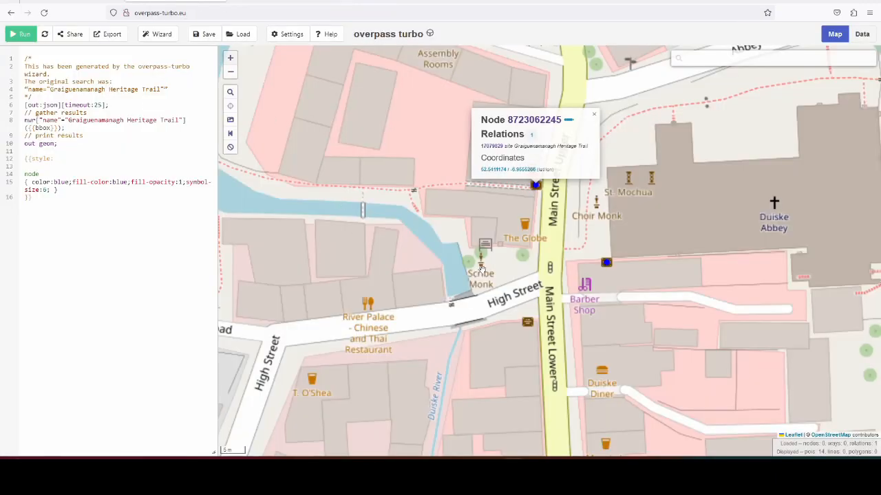
Step: Switch to overpass turbo, locate the Widow's Cottages plaque on Wood Road and check its node details
left_click(432, 242)
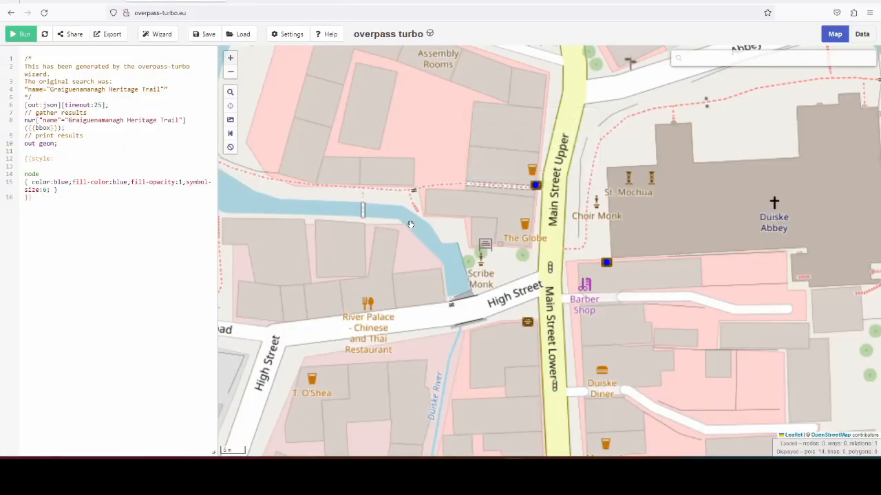
scroll(412, 227, "down", 1)
left_click_drag(789, 181, 506, 273)
left_click_drag(471, 221, 613, 184)
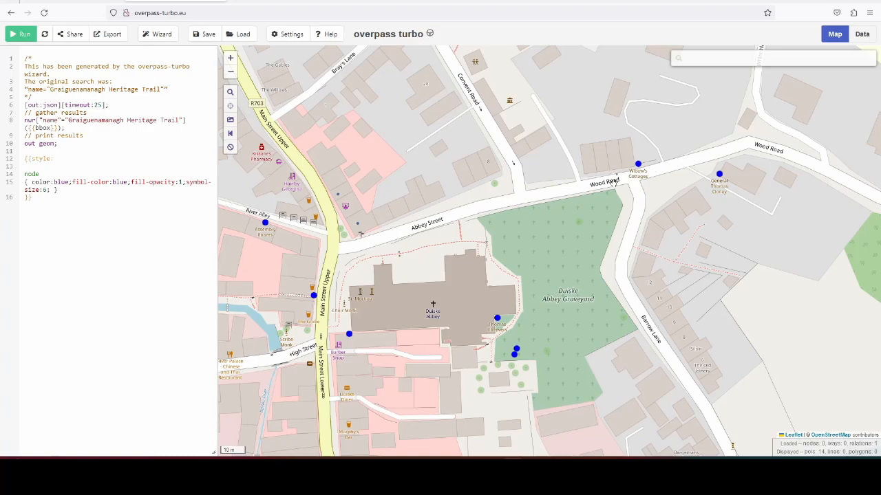
left_click(637, 166)
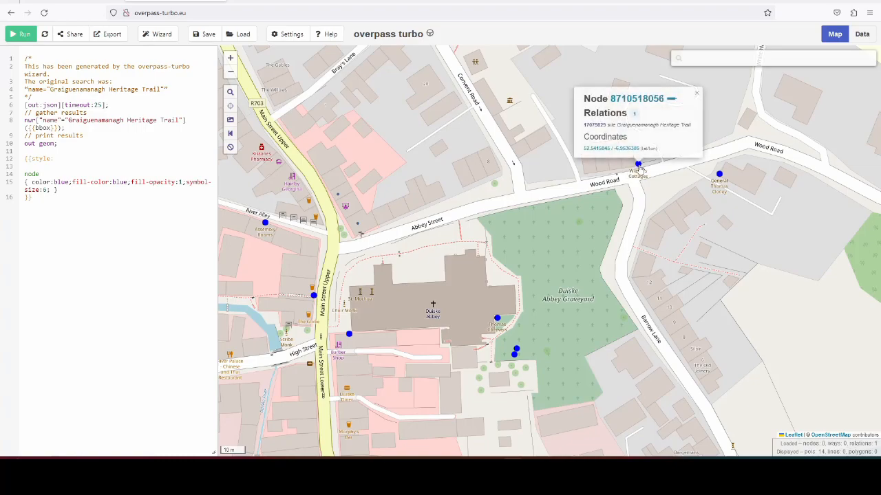
left_click(592, 203)
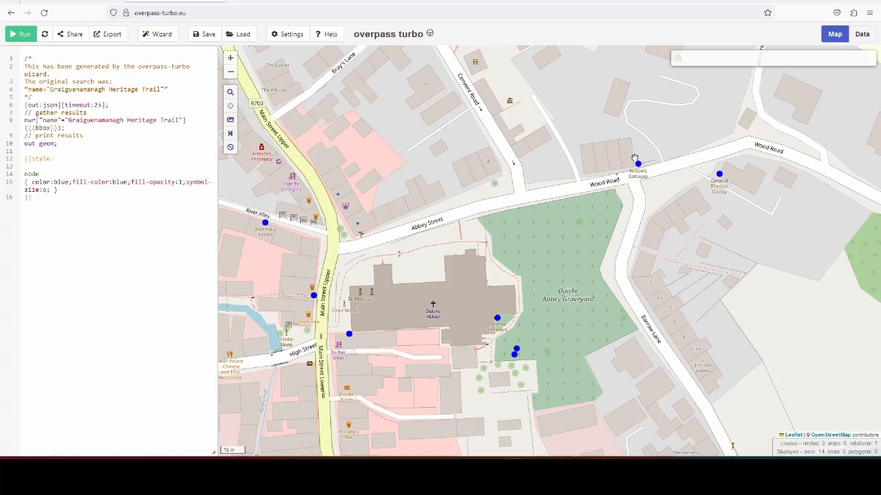
left_click_drag(631, 147, 581, 162)
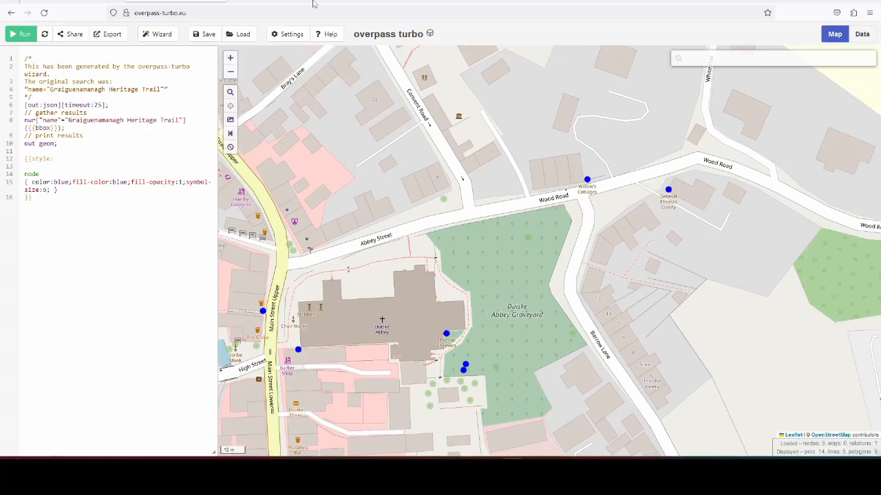
Step: Switch to Wikidata, search for "Widow's Cottages" and open the matching item
left_click(382, 2)
left_click(705, 50)
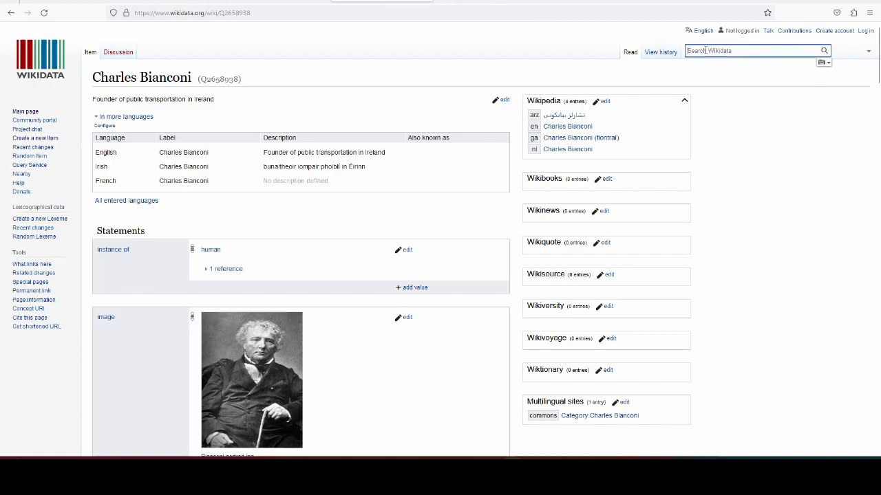
type("Widow's Cottages")
left_click(708, 69)
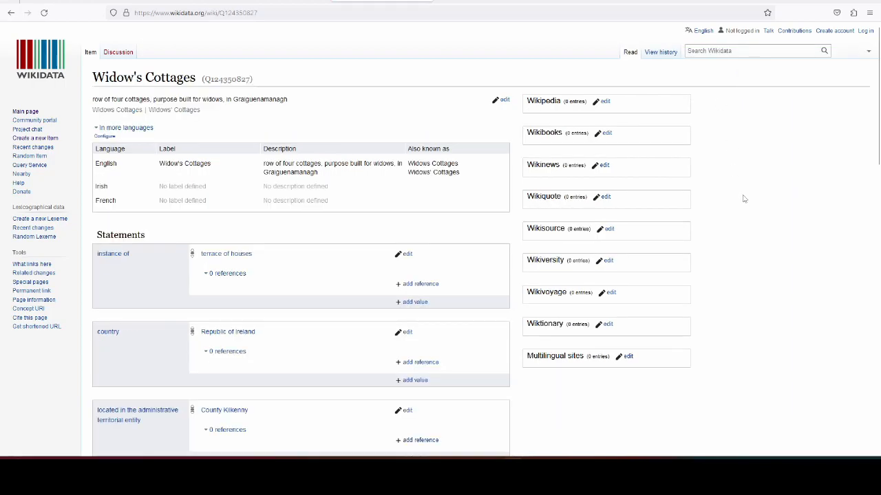
Step: Examine the Widow's Cottages item's description, aliases, instance, location, plaque image and Irish National Inventory of Architectural Heritage identifiers
scroll(794, 147, "down", 1)
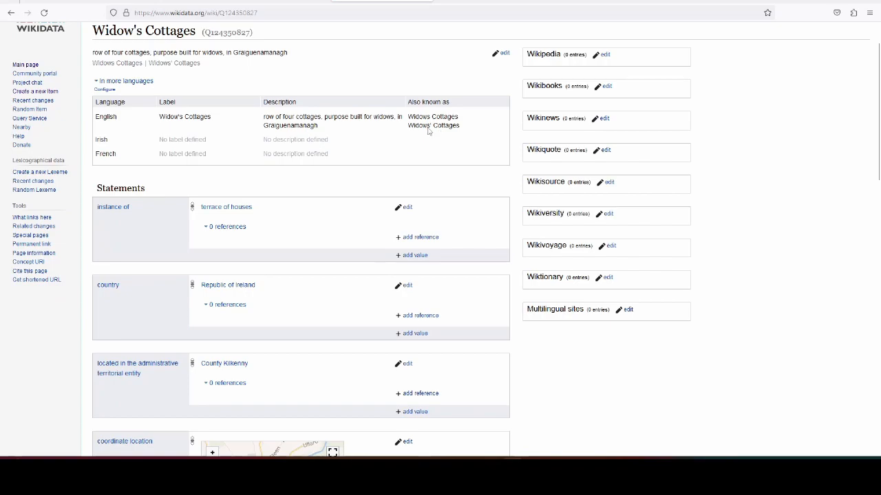
scroll(436, 127, "up", 1)
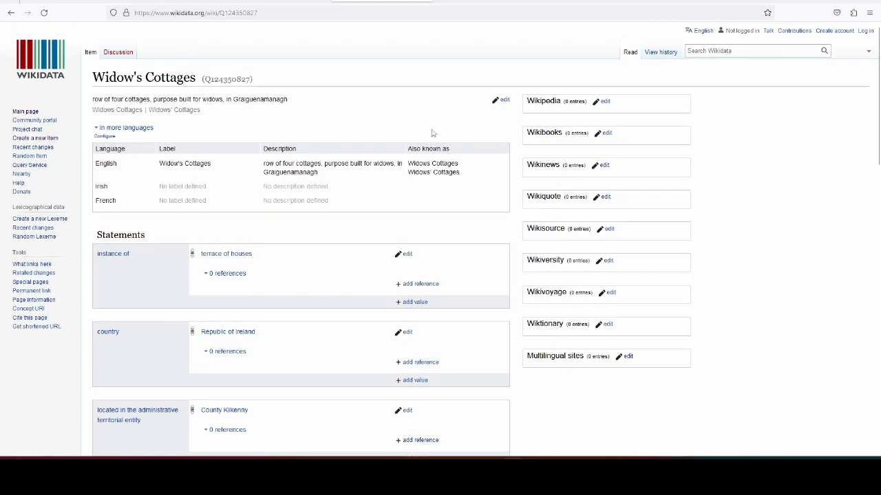
left_click_drag(264, 163, 334, 177)
left_click(338, 173)
scroll(372, 163, "down", 5)
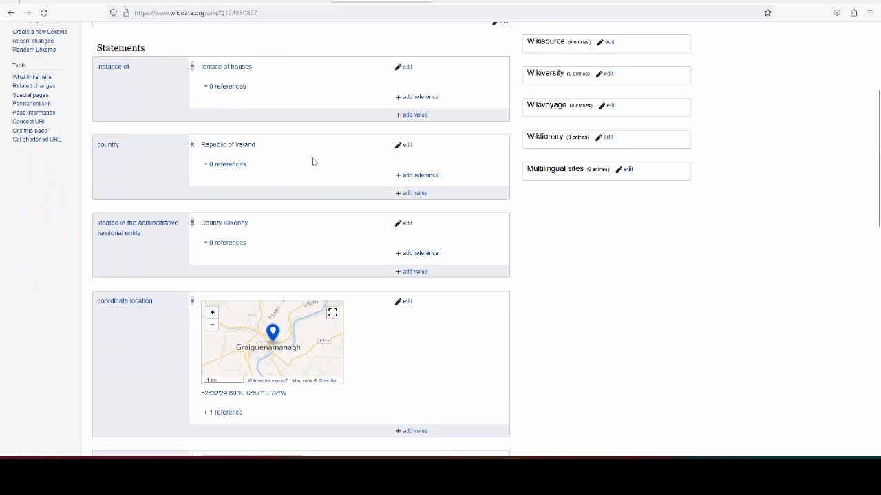
scroll(313, 162, "down", 3)
scroll(312, 152, "down", 5)
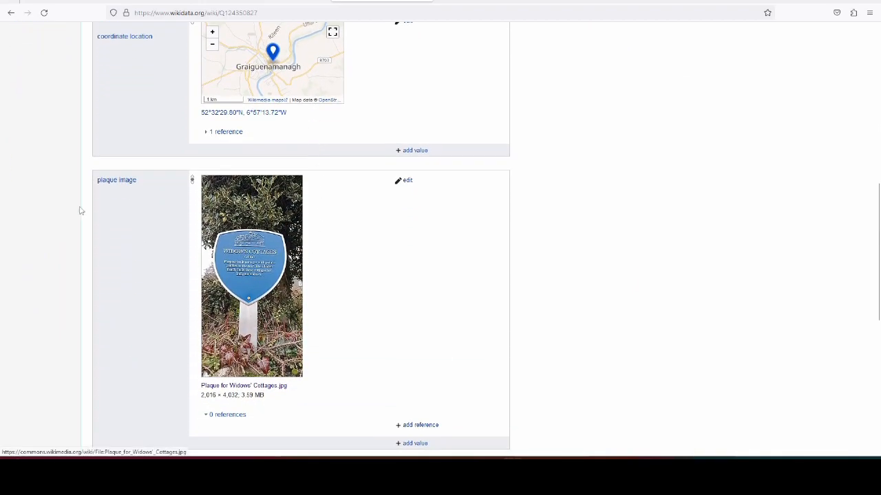
scroll(516, 243, "down", 1)
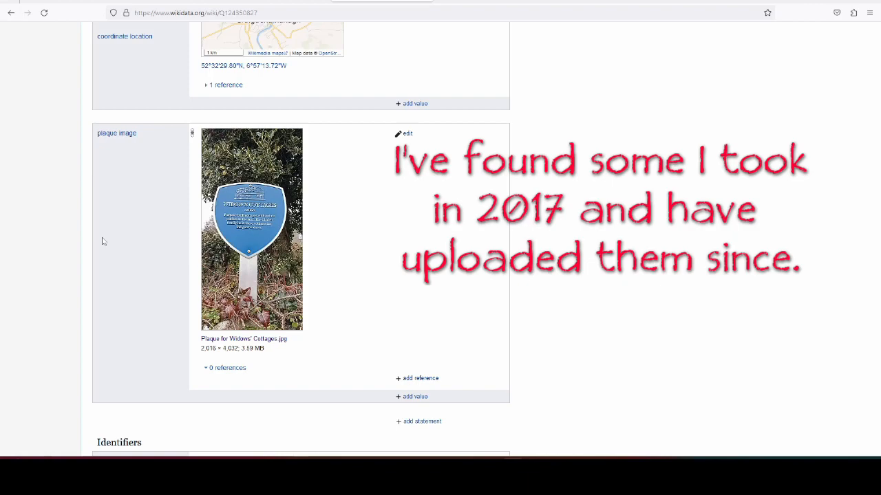
scroll(102, 241, "down", 3)
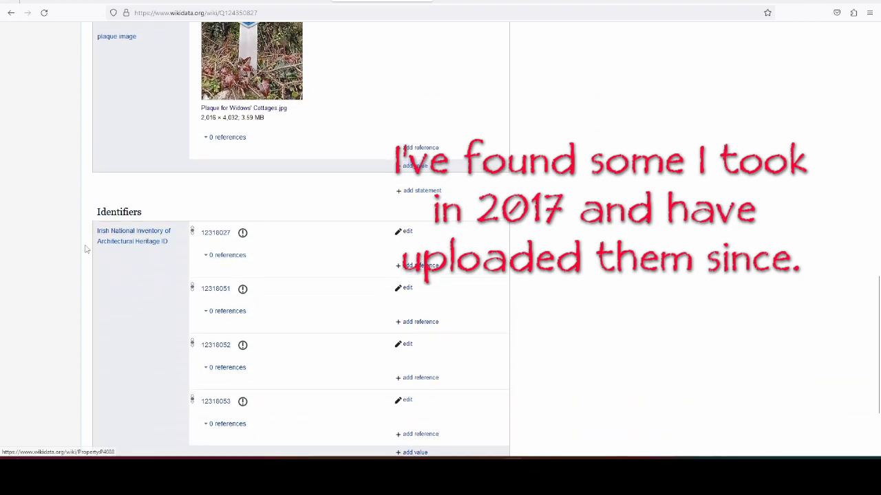
scroll(86, 249, "up", 2)
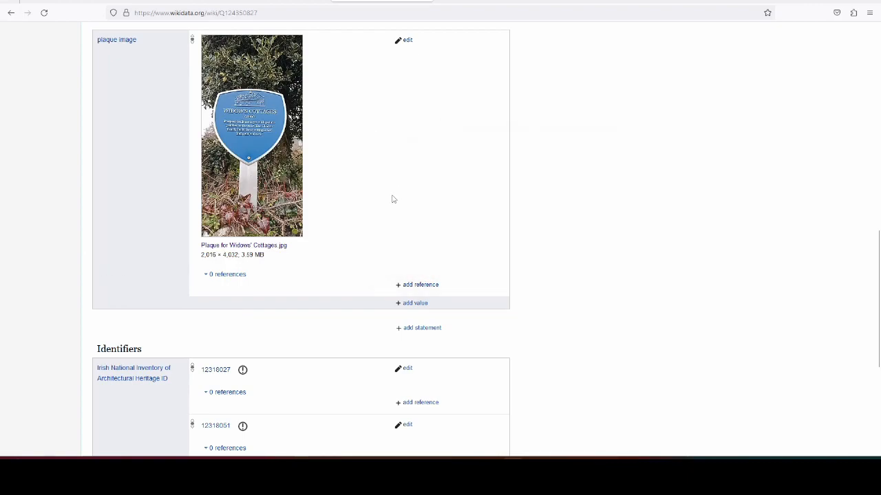
scroll(216, 180, "down", 5)
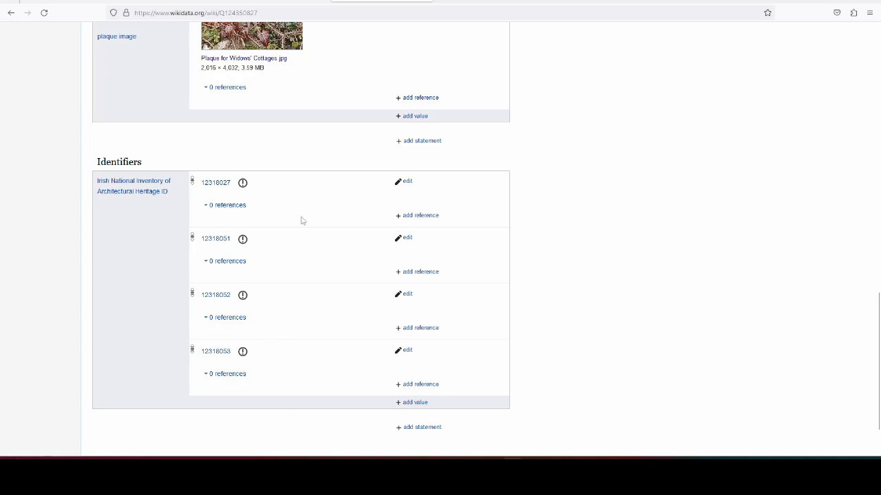
scroll(312, 330, "up", 5)
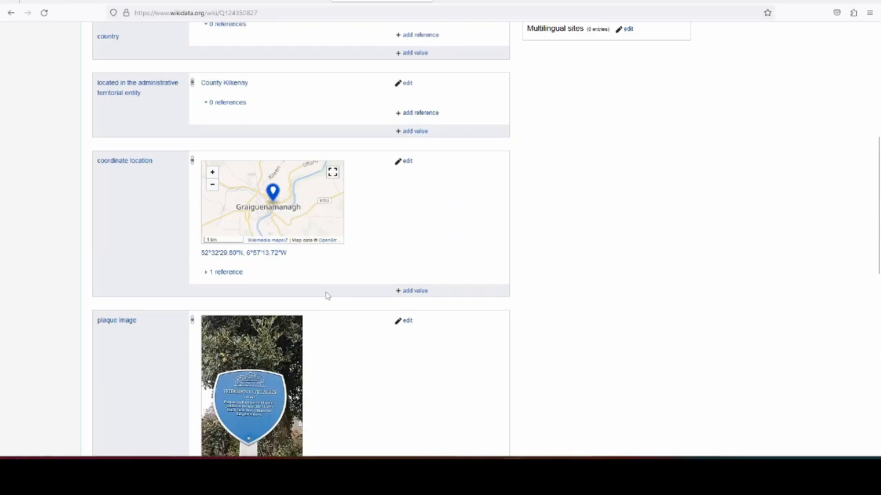
scroll(327, 295, "up", 5)
scroll(341, 215, "down", 2)
scroll(344, 210, "down", 1)
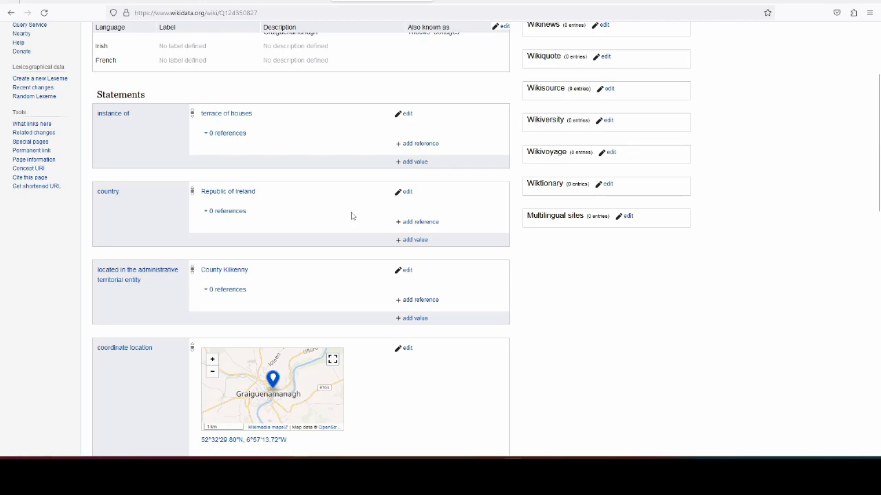
scroll(352, 214, "up", 3)
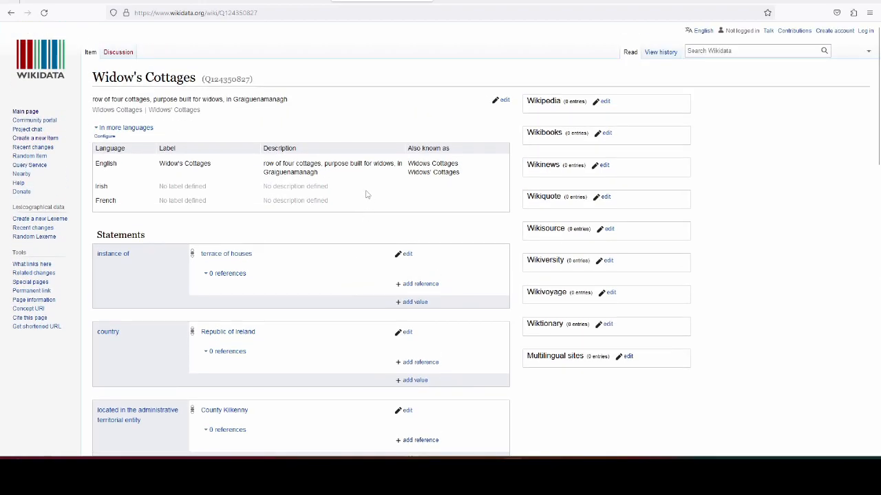
scroll(366, 194, "down", 1)
scroll(376, 196, "up", 1)
Step: Copy the Widow's Cottages item's identifier, Q124350827, and open the plaque's node from overpass turbo in the OpenStreetMap editor
double_click(241, 80)
key("ctrl+c")
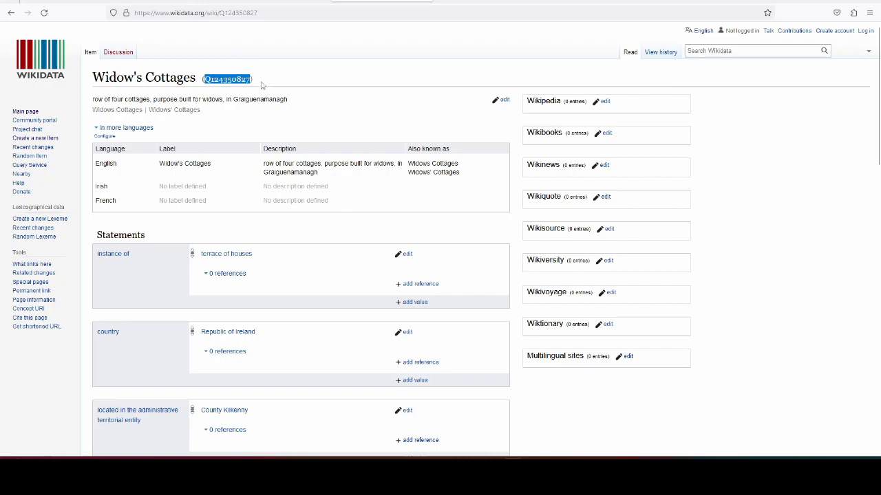
left_click(72, 2)
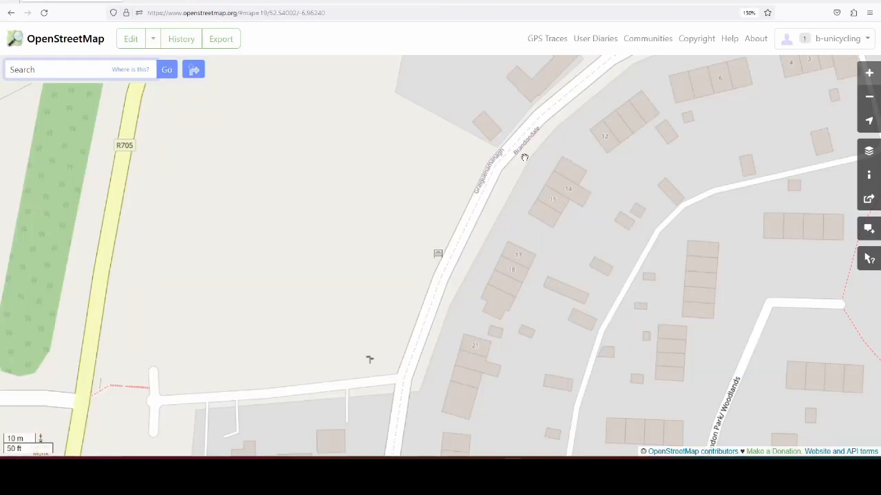
left_click_drag(393, 154, 337, 155)
scroll(320, 192, "down", 2)
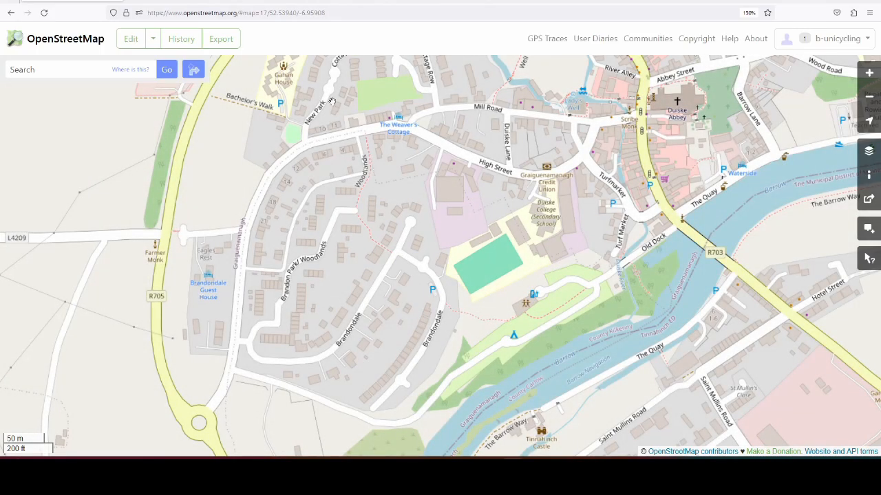
left_click(176, 2)
left_click(588, 181)
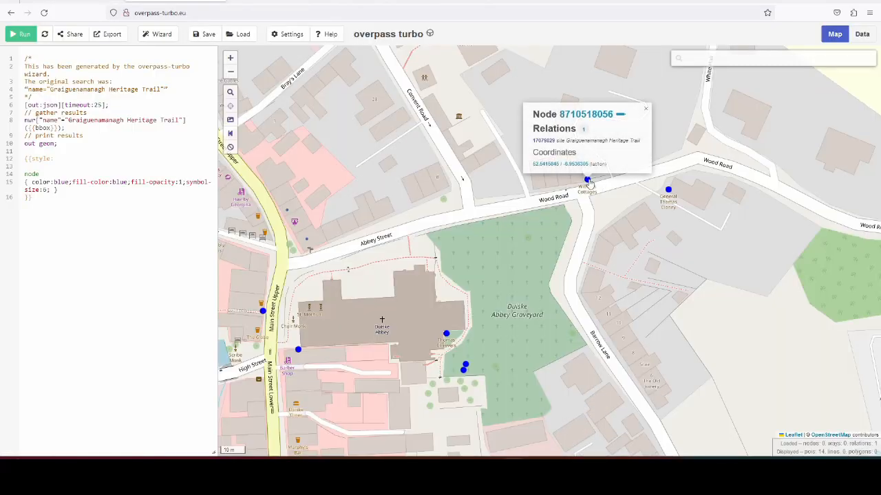
left_click(622, 117)
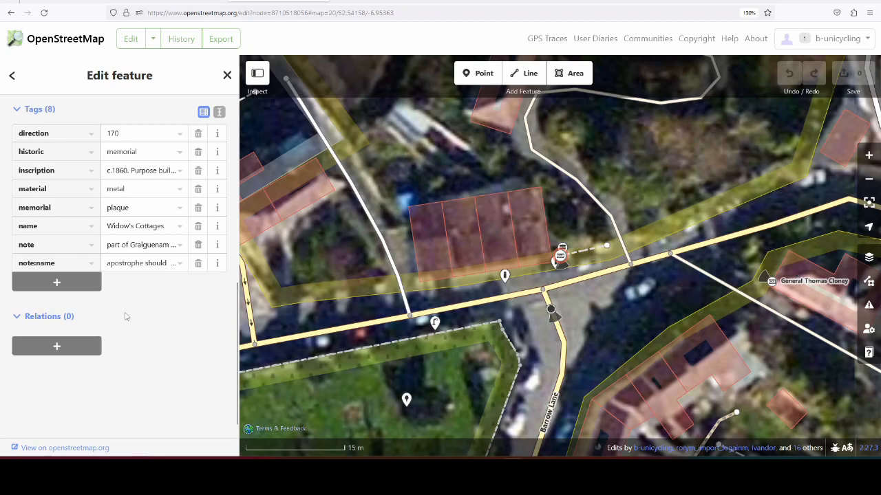
Step: Add the tag subject:wikidata with the value Q124350827 to the Widow's Cottages plaque
left_click(81, 287)
type("wiki")
key("BackSpace")
key("BackSpace")
key("BackSpace")
key("BackSpace")
key("BackSpace")
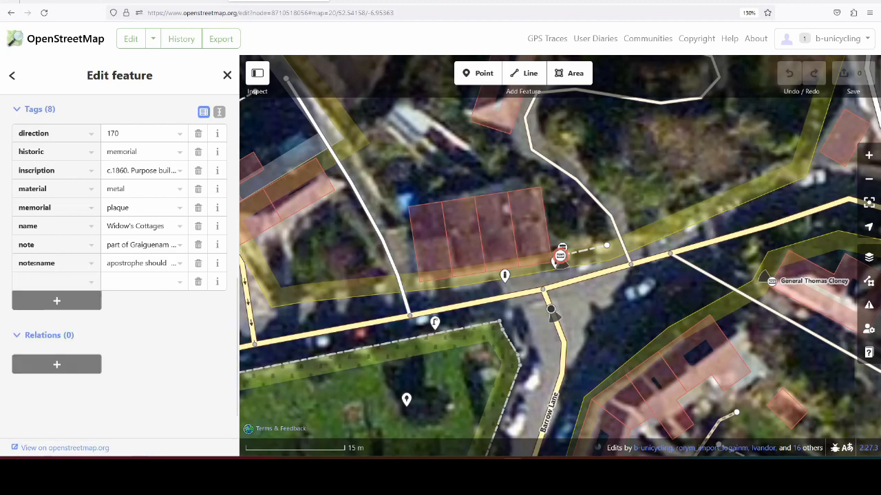
type("subject:wikidata")
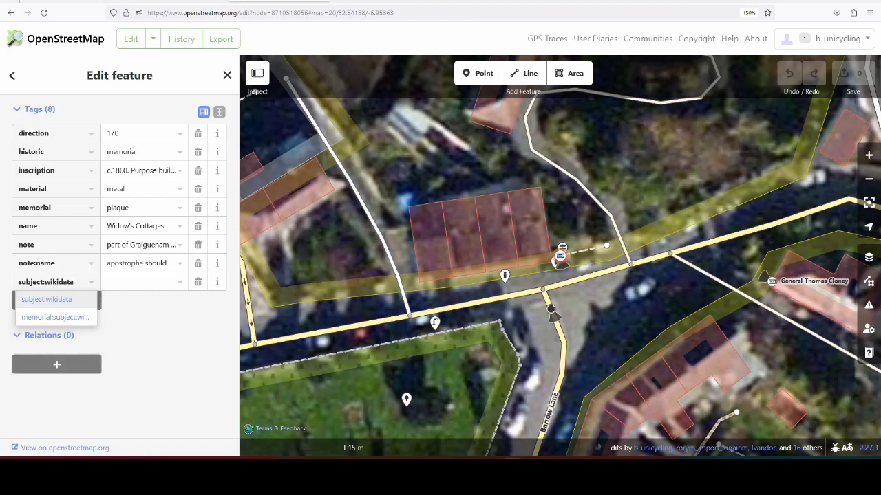
key("Tab")
key("ctrl+v")
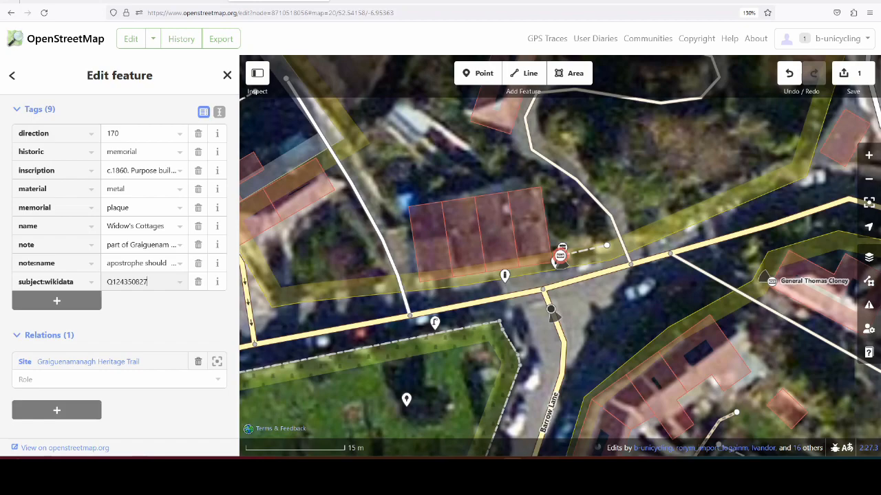
Step: Select the four adjoining cottage buildings beside the plaque and add the tag wikidata with the value Q124350827 to all of them
left_click(425, 214)
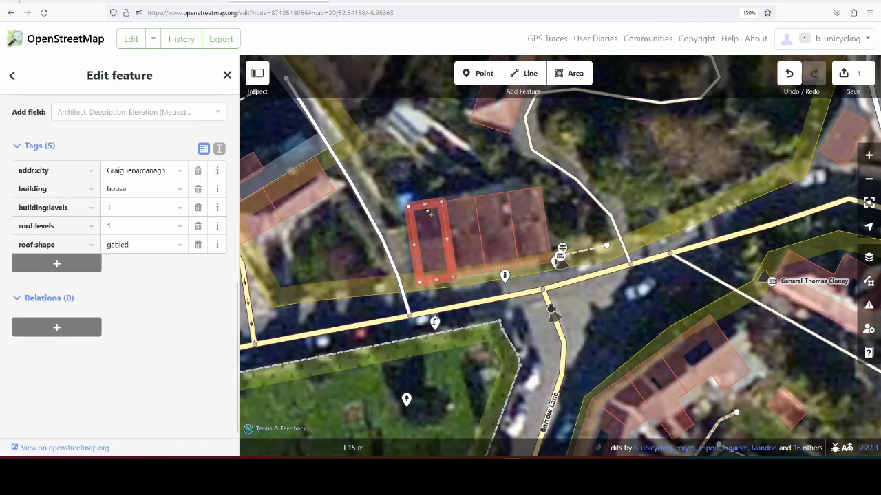
left_click(462, 209, "shift")
left_click(497, 203, "shift")
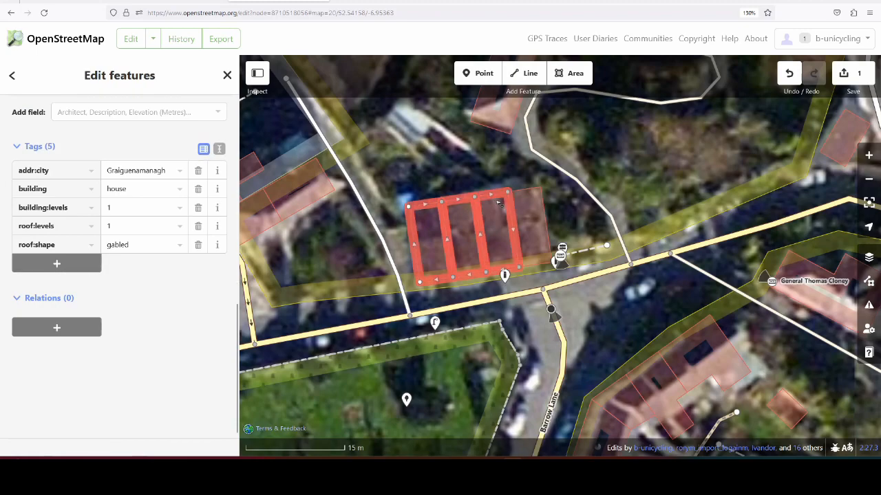
left_click(531, 210, "shift")
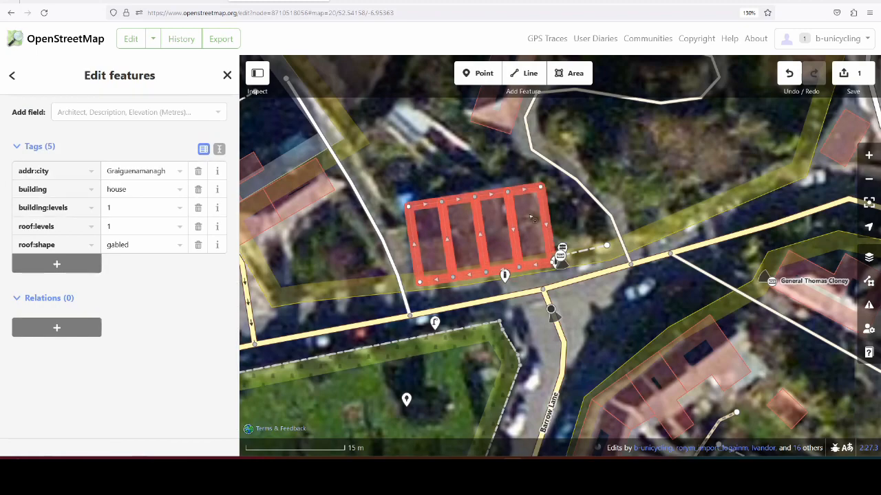
left_click(484, 1)
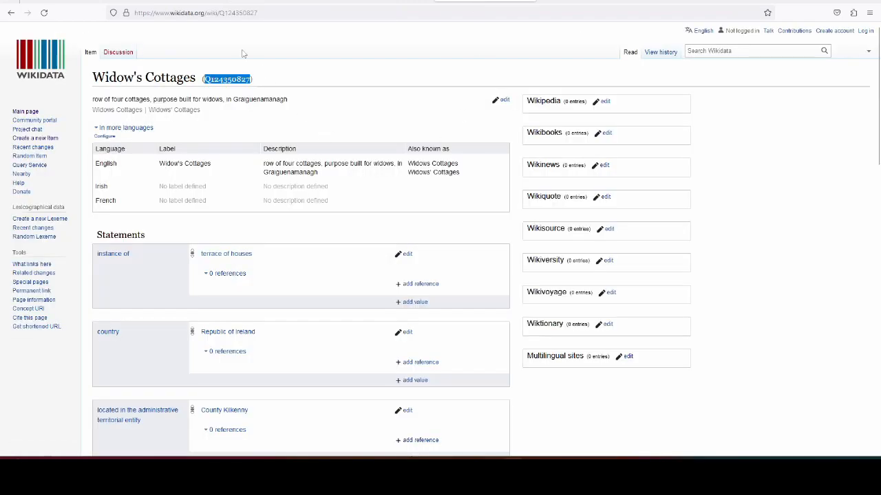
left_click(175, 3)
left_click(57, 264)
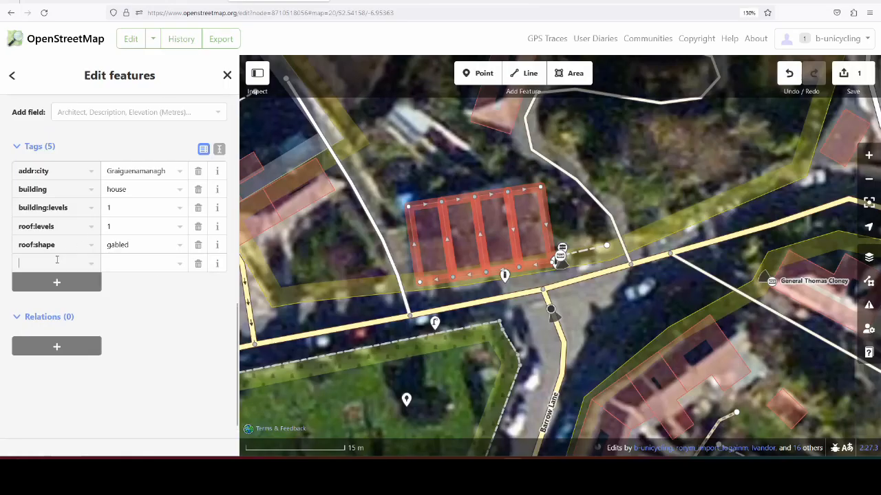
type("wikidata")
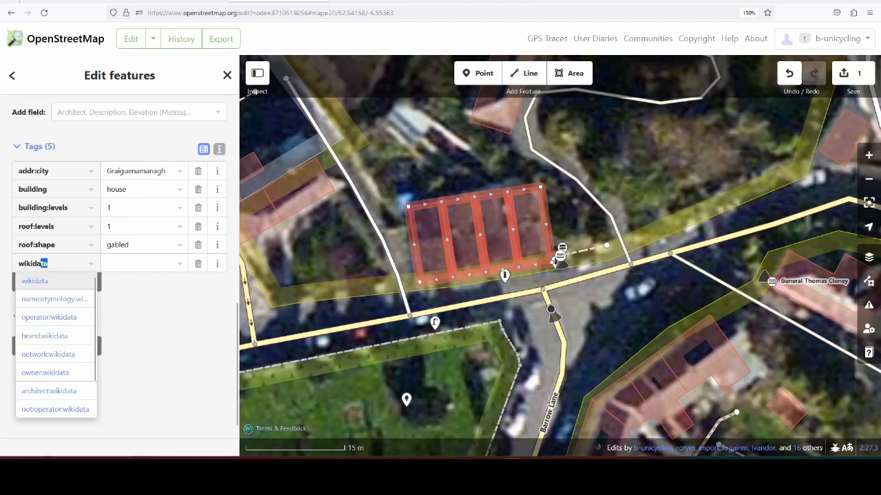
key("Tab")
key("ctrl+v")
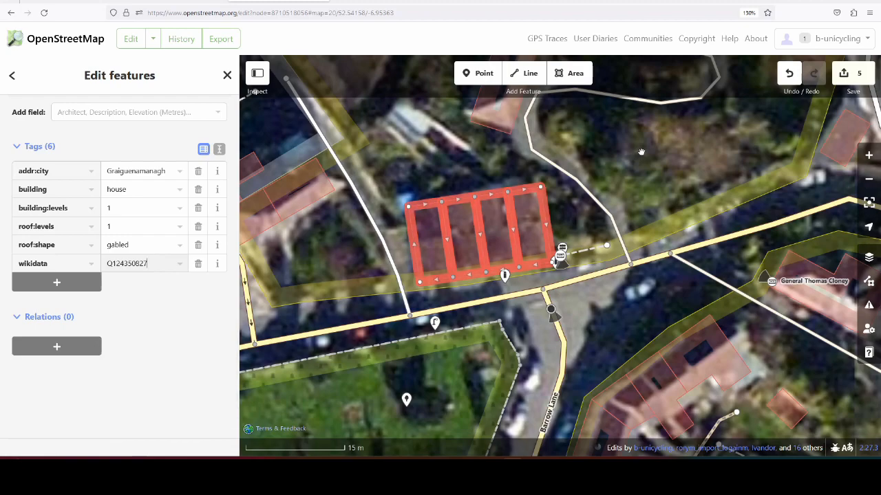
Step: Prepare the map edits for upload with the changeset comment "added subject:wikidata, wikidata" and the source wikidata
left_click(845, 73)
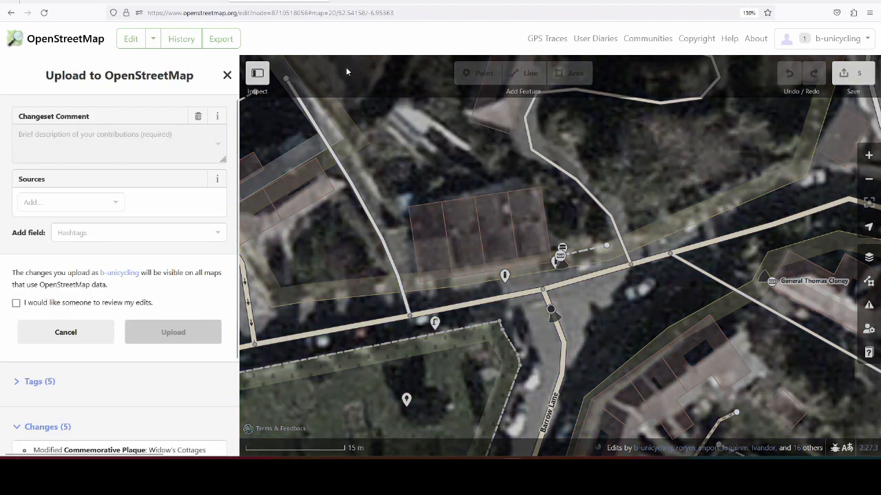
type("added")
key("Right")
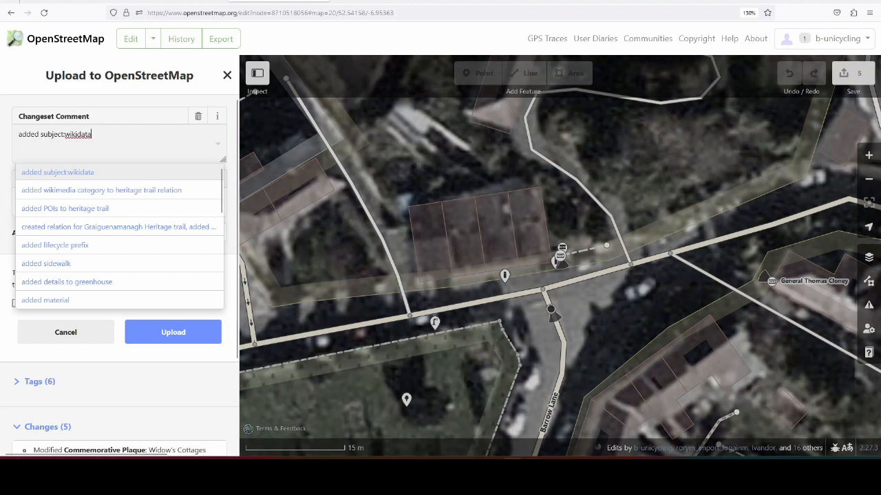
type(", wikidata")
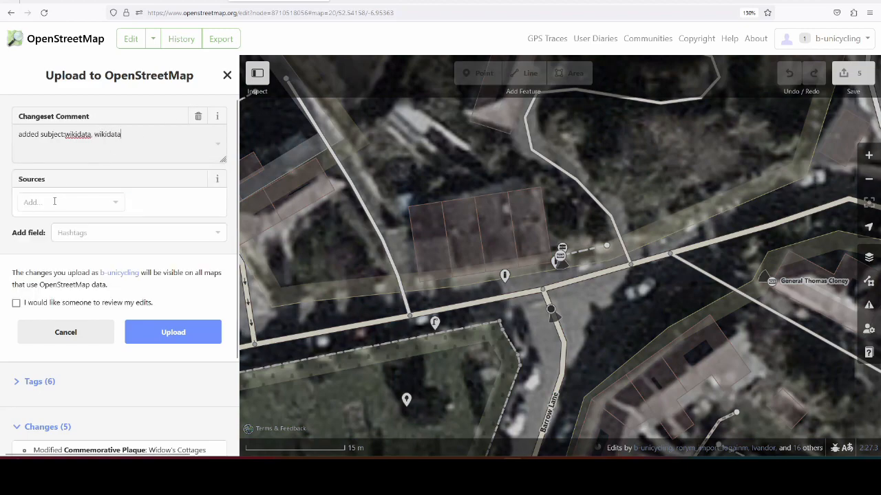
left_click(54, 201)
type("wikidata")
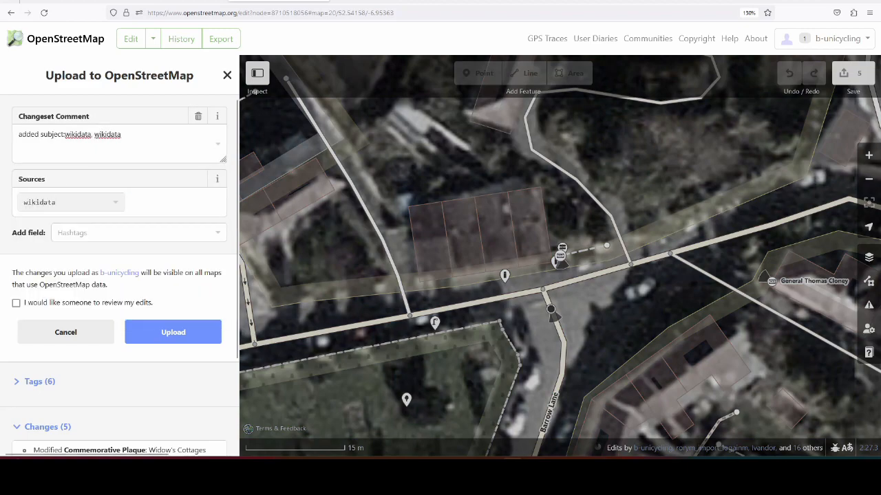
Step: Review the coordinate location, plaque image and remaining statements of the Widow's Cottages item on Wikidata
left_click(511, 2)
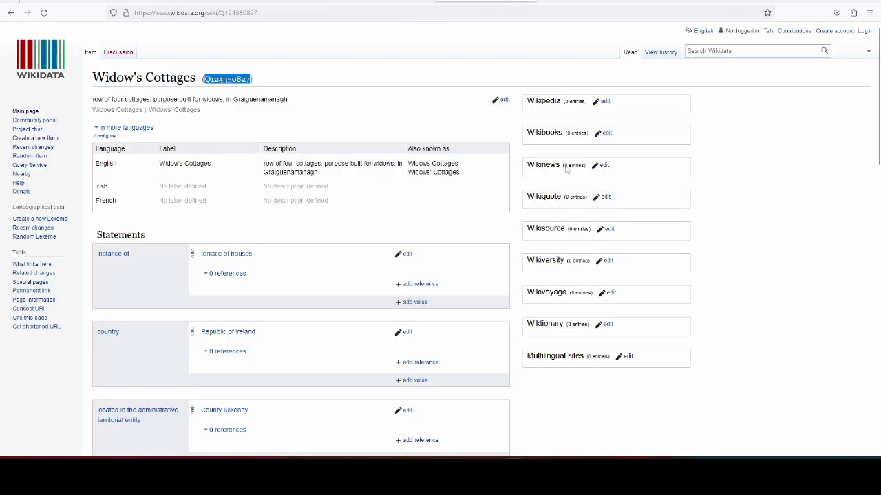
left_click(419, 122)
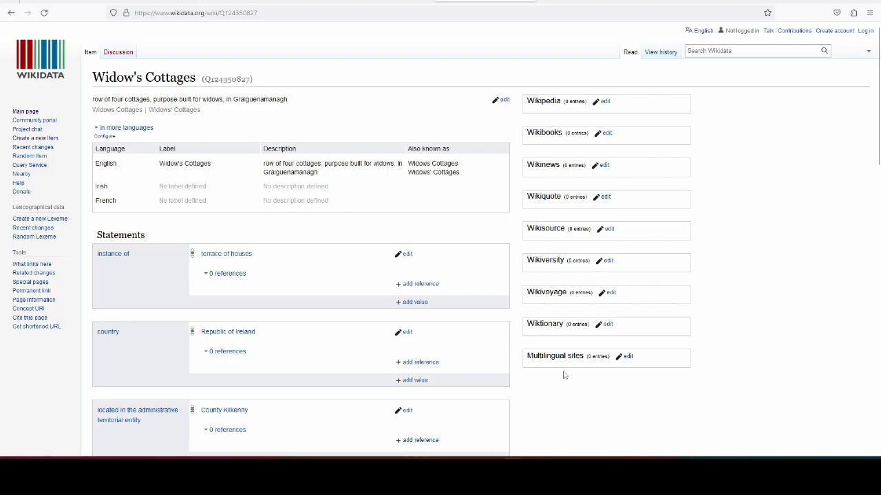
scroll(751, 348, "down", 5)
scroll(309, 115, "down", 6)
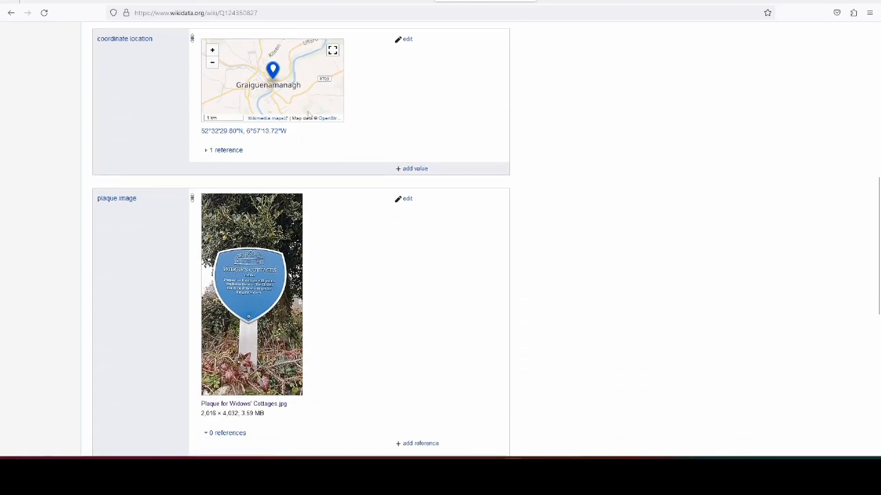
scroll(317, 86, "up", 6)
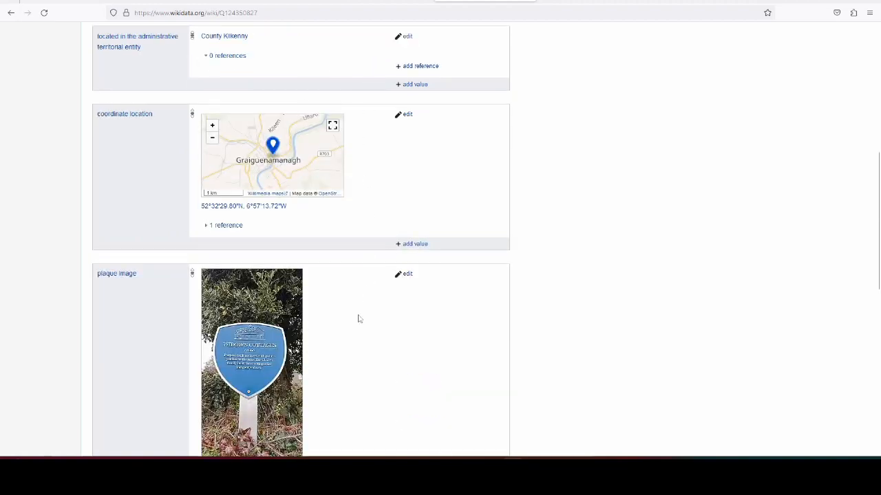
scroll(358, 271, "down", 2)
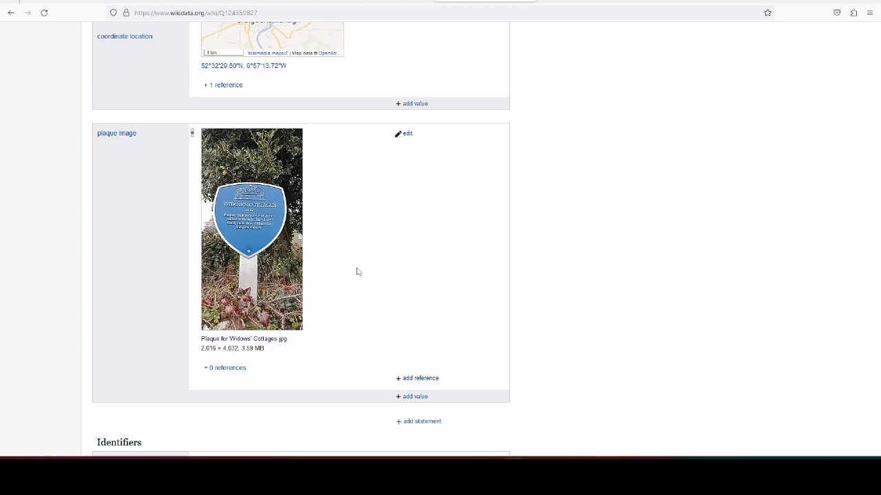
scroll(338, 321, "down", 2)
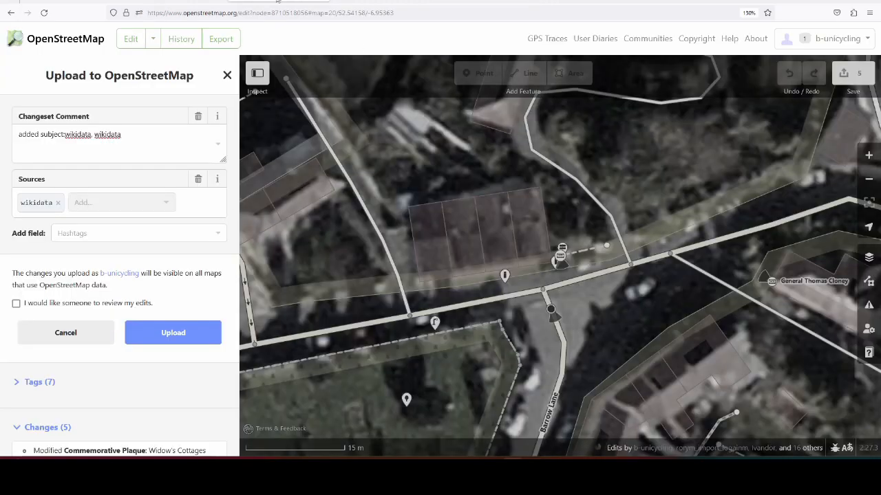
Step: Upload the changeset to OpenStreetMap and return to the Graiguenamanagh Heritage Trail plaques on the overpass turbo map
left_click(172, 332)
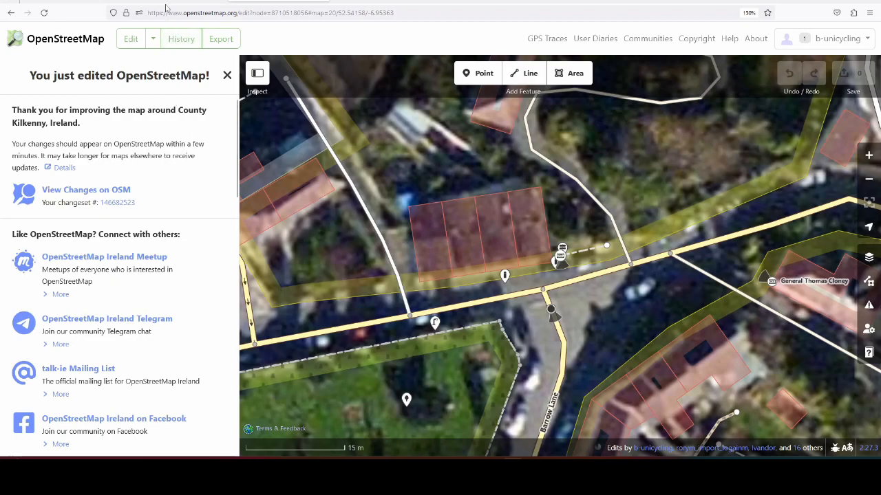
left_click(170, 1)
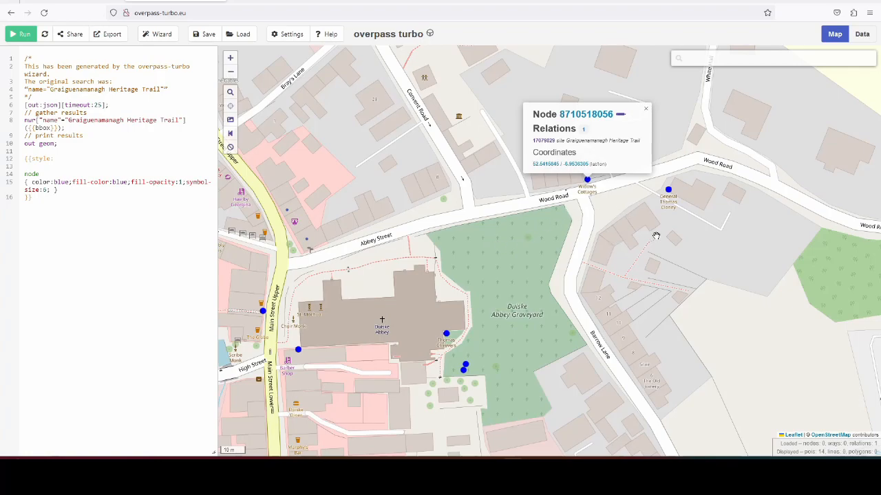
scroll(659, 234, "down", 1)
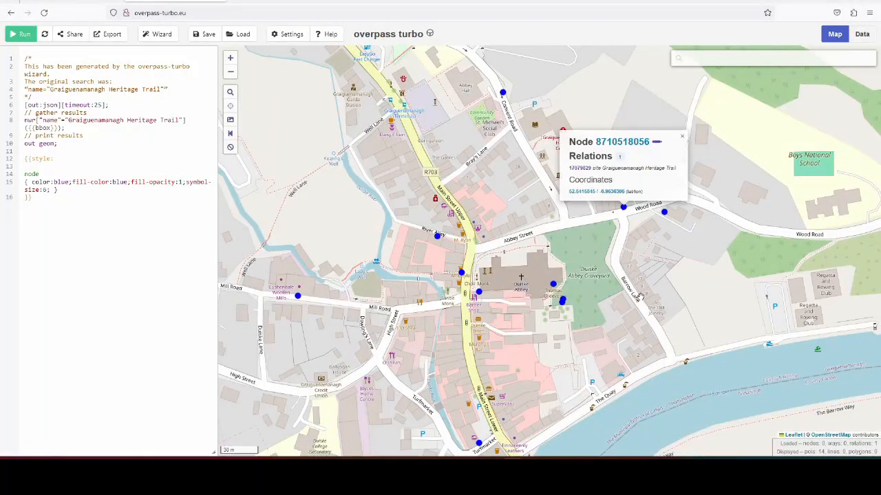